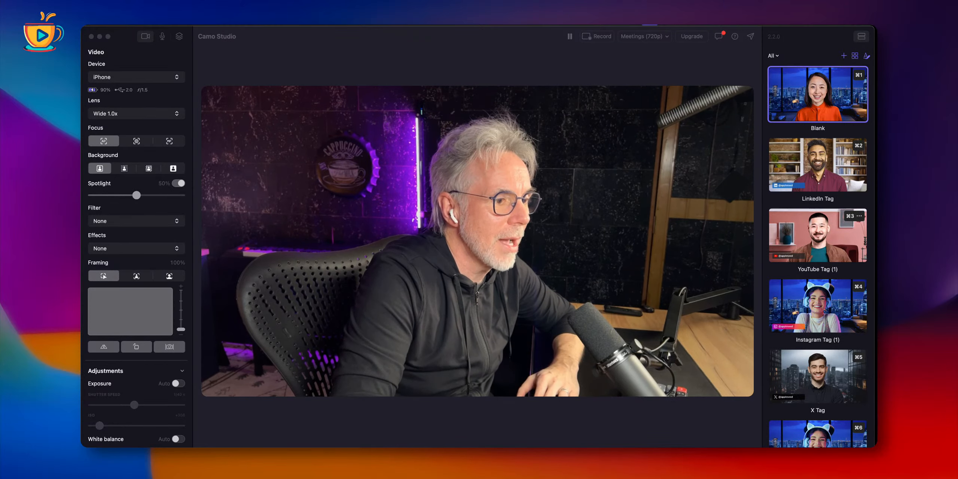
{"action": "left_click", "coordinate": [237, 405]}
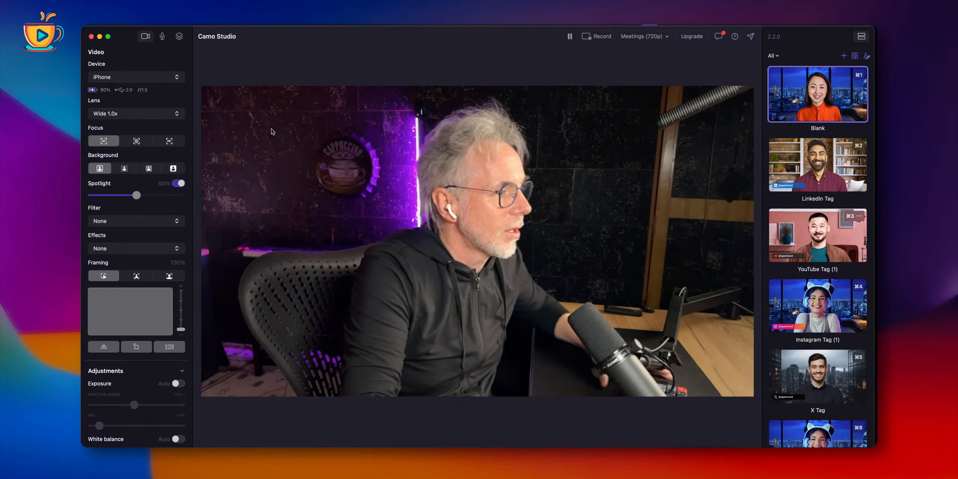
{"action": "left_click", "coordinate": [272, 131]}
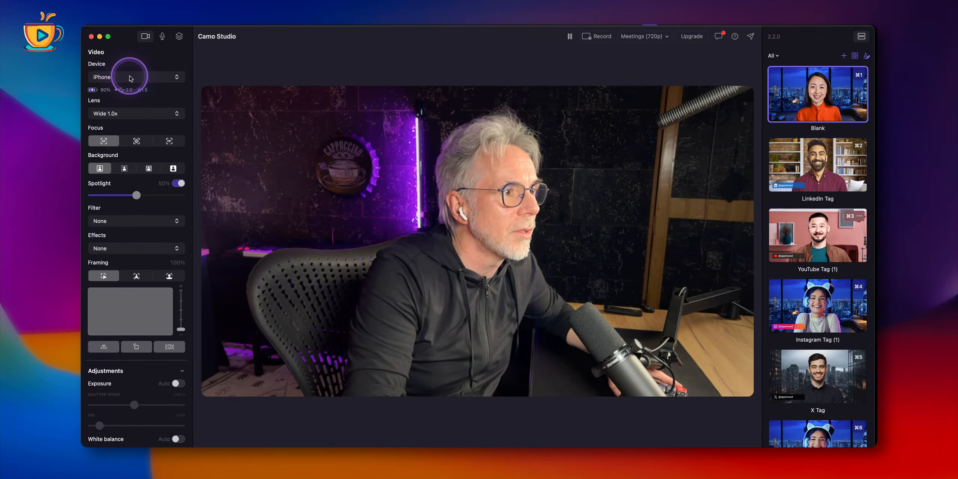
- Review the available camera devices and close the list without switching from the iPhone
{"action": "left_click", "coordinate": [141, 79]}
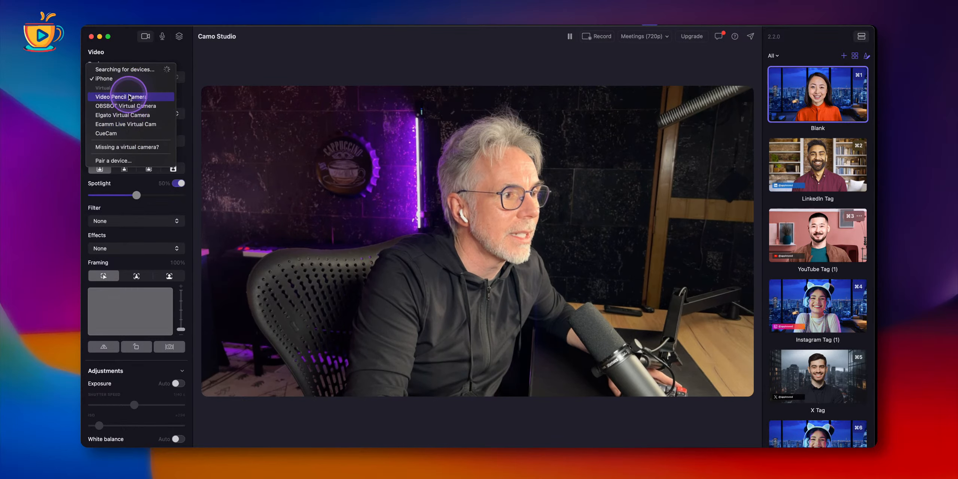
{"action": "left_click", "coordinate": [142, 137]}
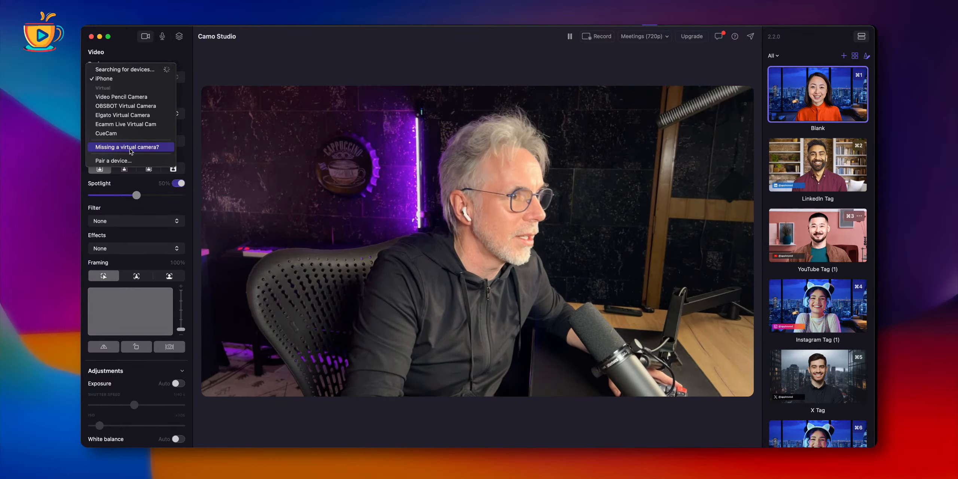
{"action": "key", "text": "Escape"}
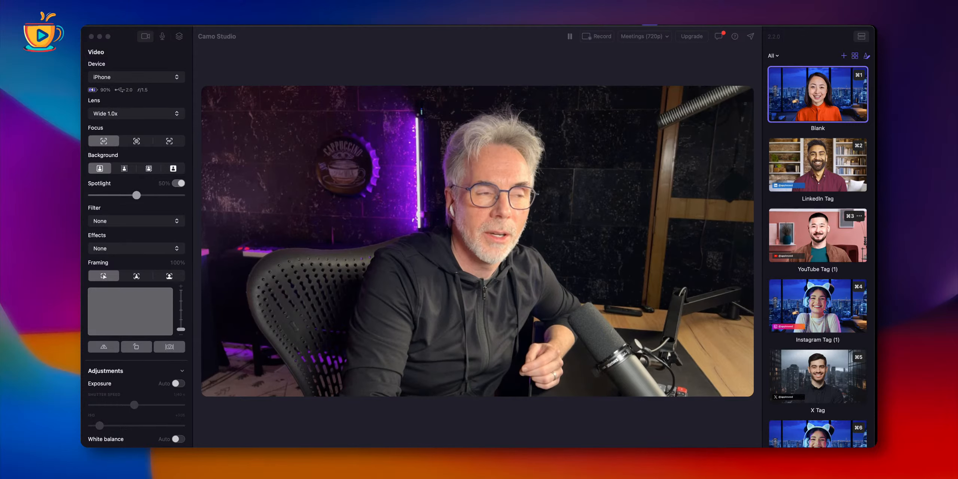
- Try the Ultra Wide 0.5x and Telephoto 3.0x lenses, and return the camera to Wide 1.0x
{"action": "left_click", "coordinate": [225, 429]}
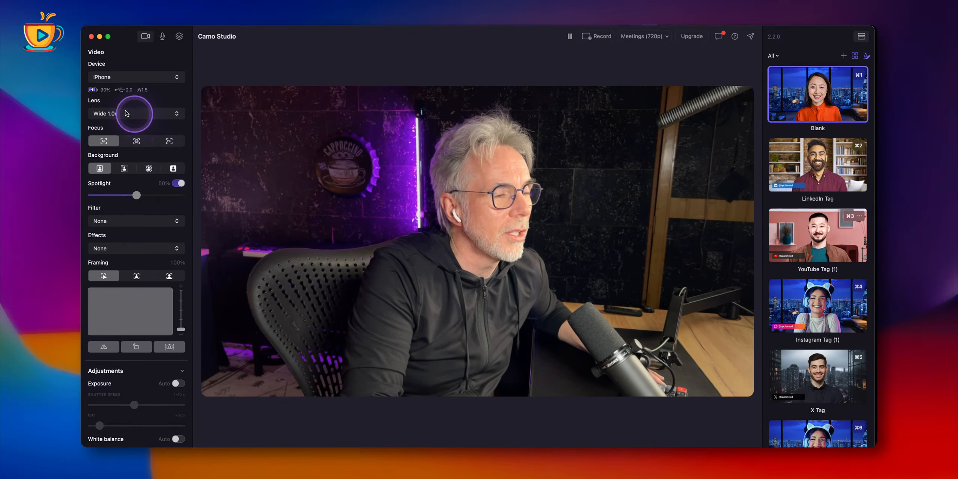
{"action": "left_click", "coordinate": [147, 113]}
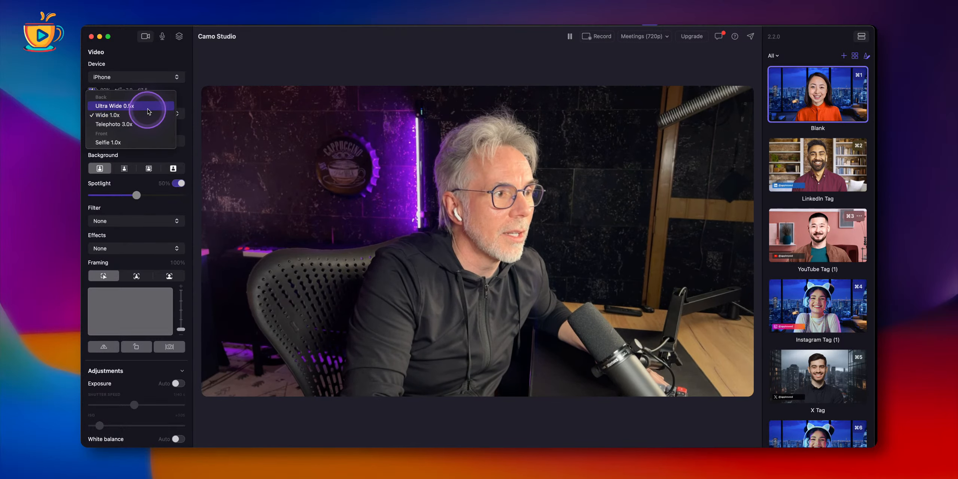
{"action": "left_click", "coordinate": [148, 108]}
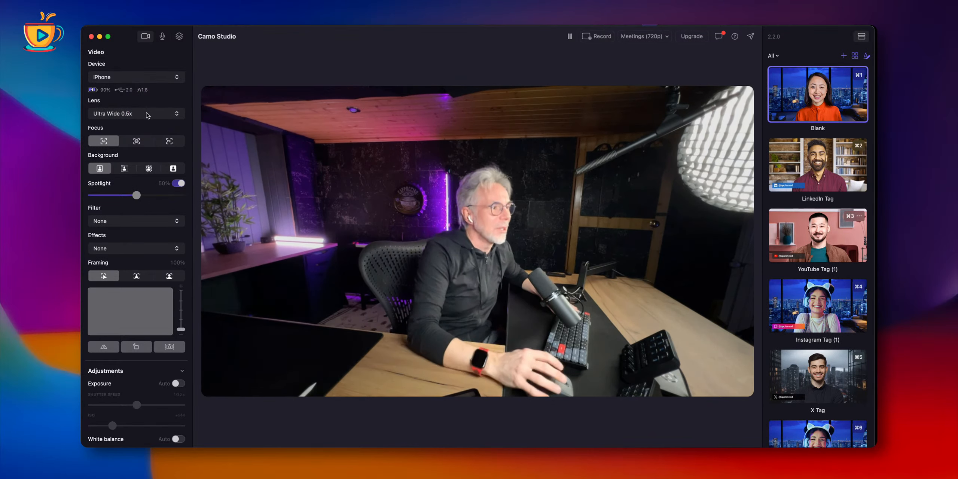
{"action": "left_click", "coordinate": [148, 114]}
{"action": "left_click", "coordinate": [145, 133]}
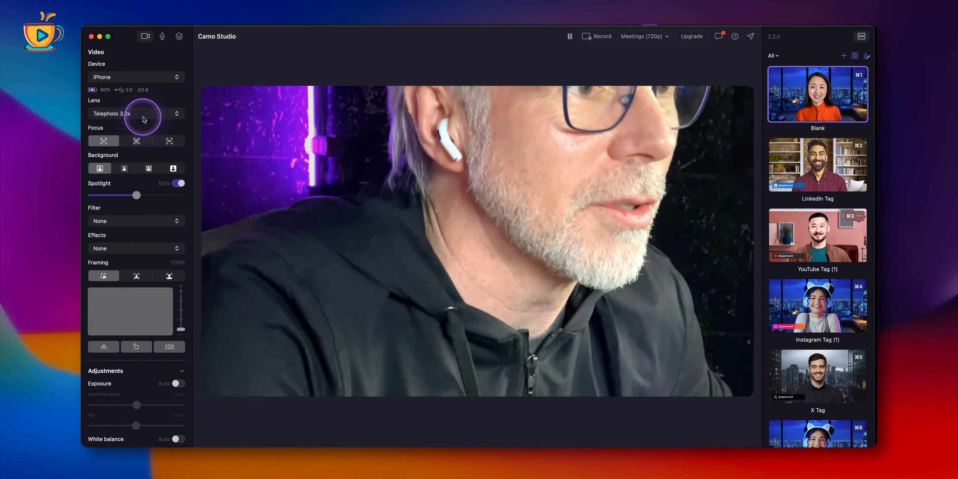
{"action": "left_click", "coordinate": [144, 118]}
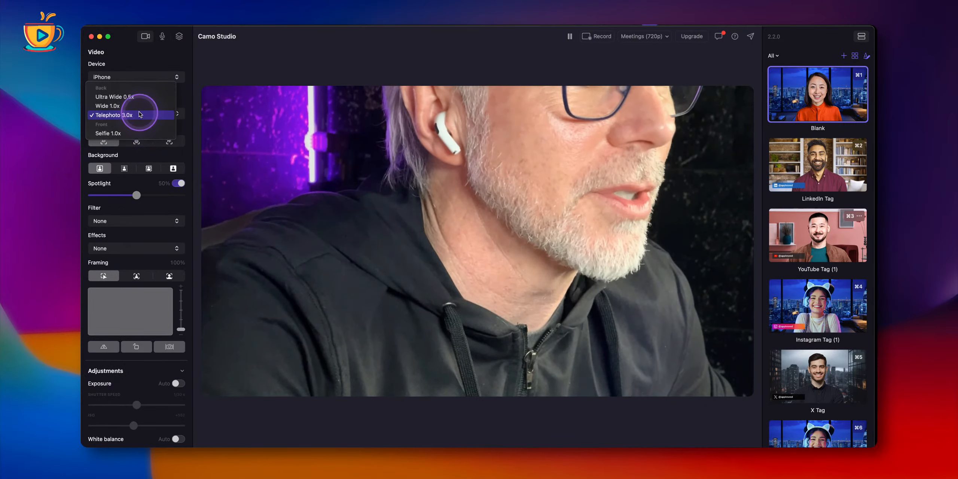
{"action": "left_click", "coordinate": [137, 106]}
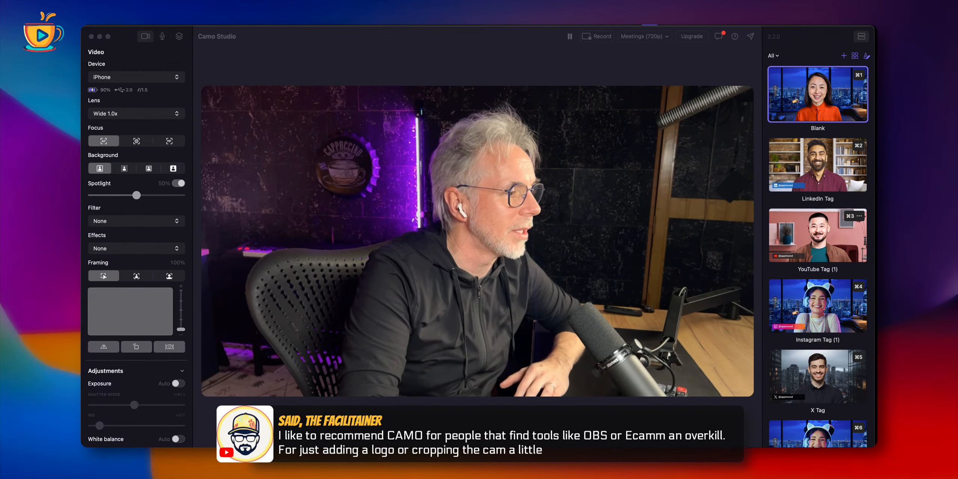
{"action": "left_click", "coordinate": [222, 445]}
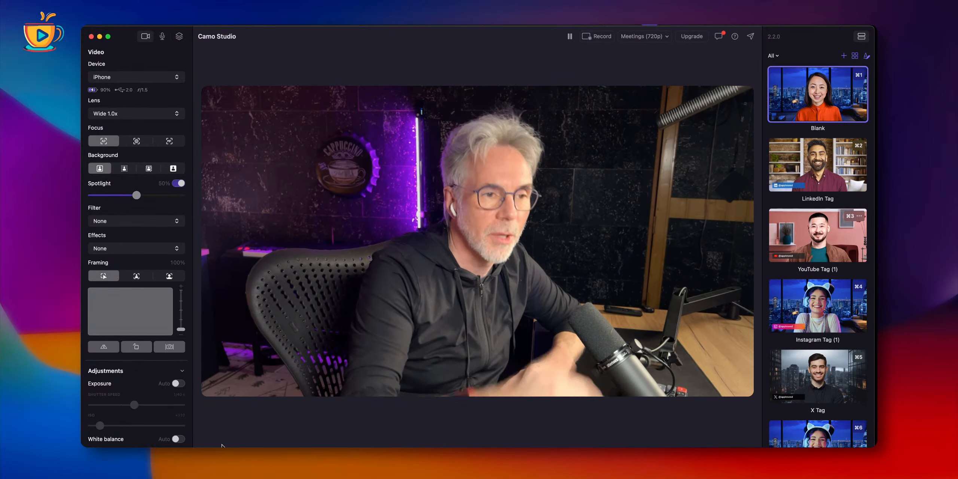
{"action": "left_click", "coordinate": [554, 171]}
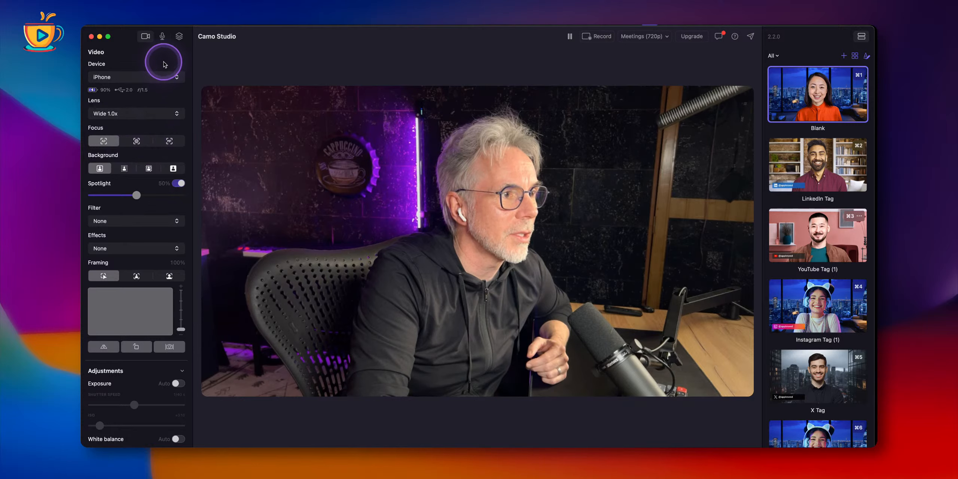
- Try the click-to-focus and manual focus modes on the camera, and return to automatic focus
{"action": "left_click", "coordinate": [138, 142]}
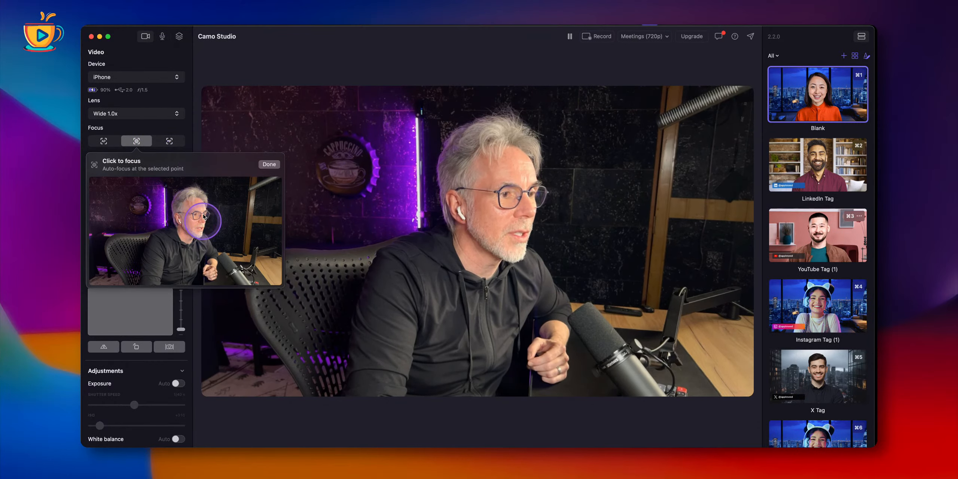
{"action": "left_click", "coordinate": [268, 165]}
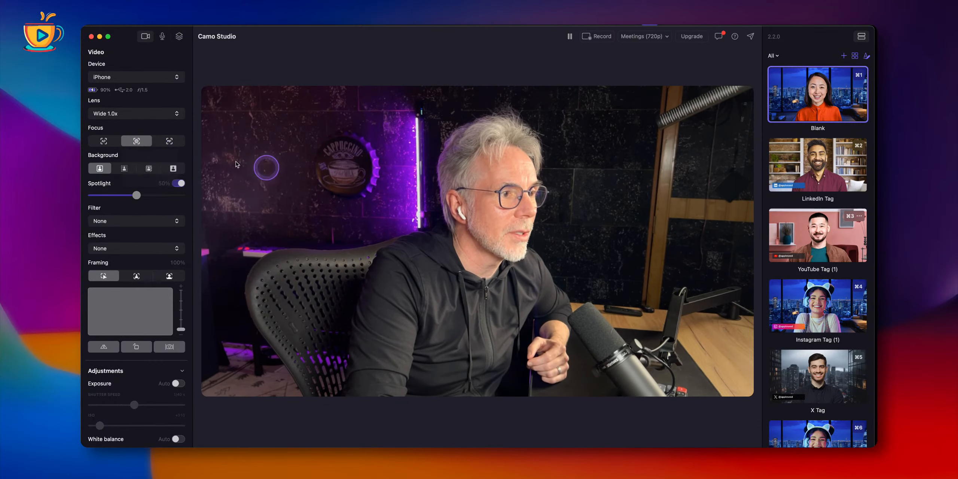
{"action": "left_click", "coordinate": [170, 144]}
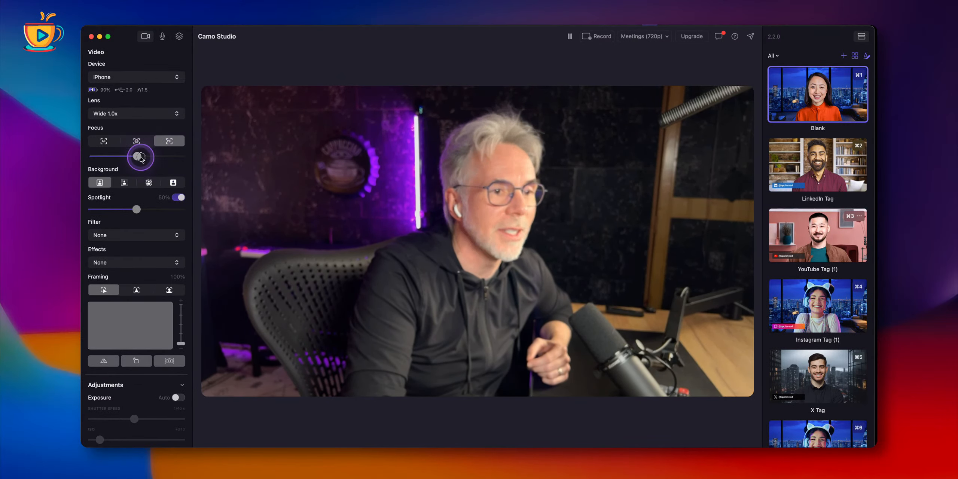
{"action": "mouse_move", "coordinate": [139, 158]}
{"action": "left_mouse_down"}
{"action": "mouse_move", "coordinate": [160, 158]}
{"action": "mouse_move", "coordinate": [146, 155]}
{"action": "left_mouse_up"}
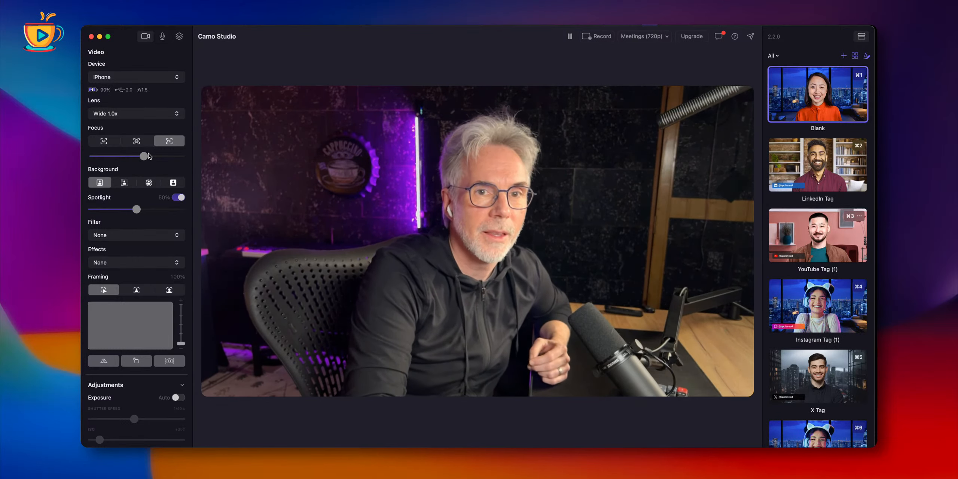
{"action": "left_click", "coordinate": [150, 155]}
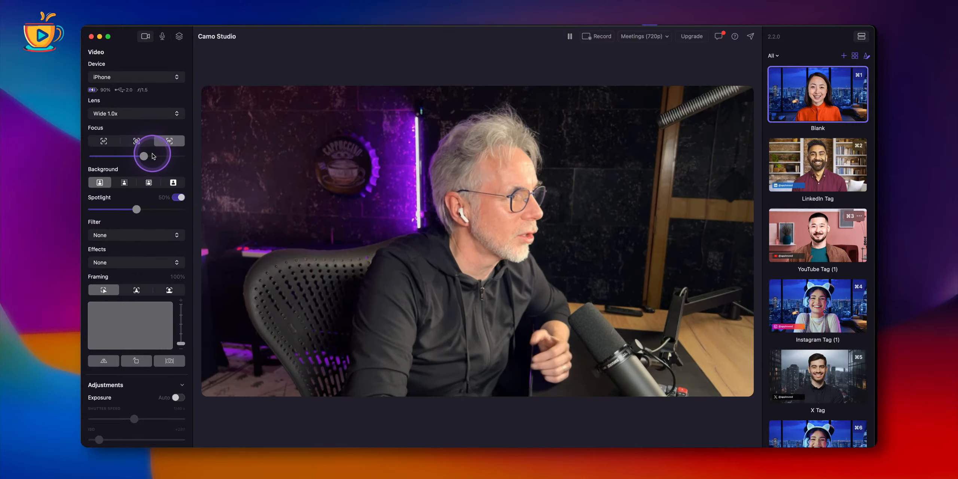
{"action": "left_click", "coordinate": [169, 146]}
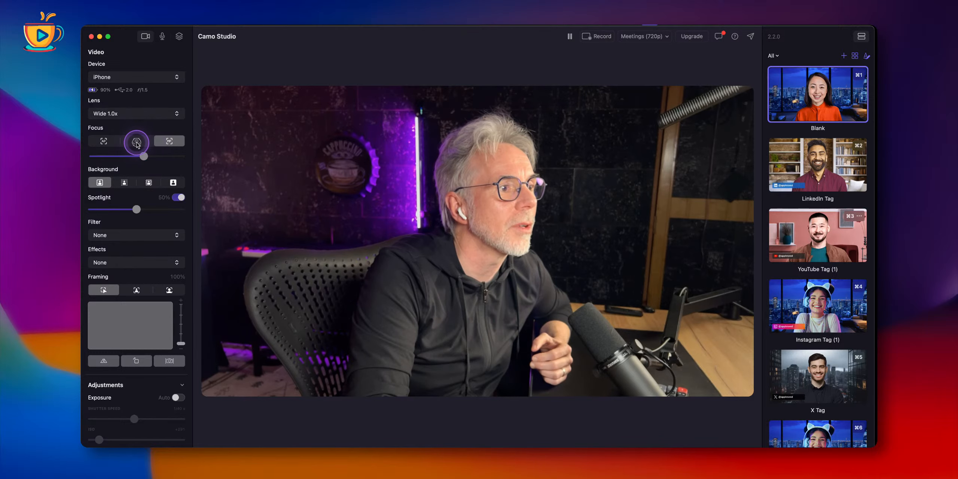
{"action": "left_click", "coordinate": [137, 144]}
{"action": "left_click", "coordinate": [102, 143]}
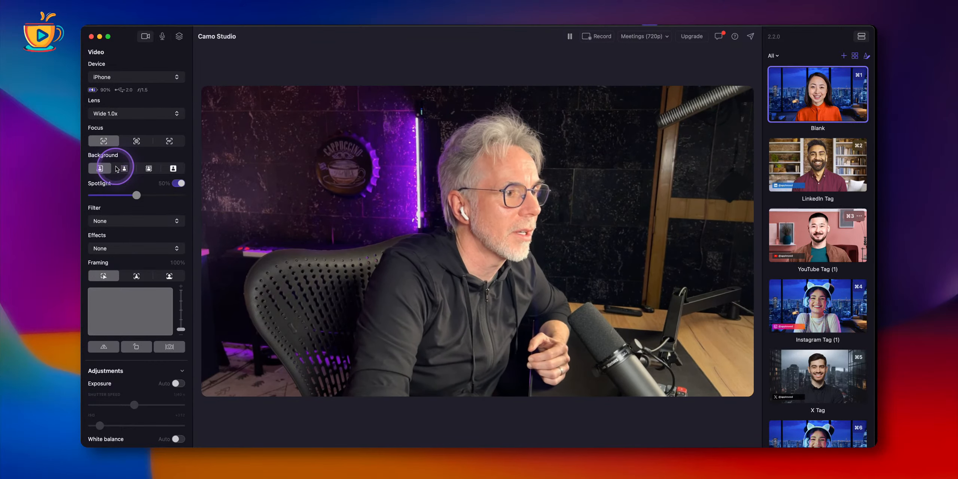
- Compare the camera image with Spotlight off and on, and set the Spotlight intensity to 64%
{"action": "left_click_drag", "start_coordinate": [145, 199], "coordinate": [138, 199]}
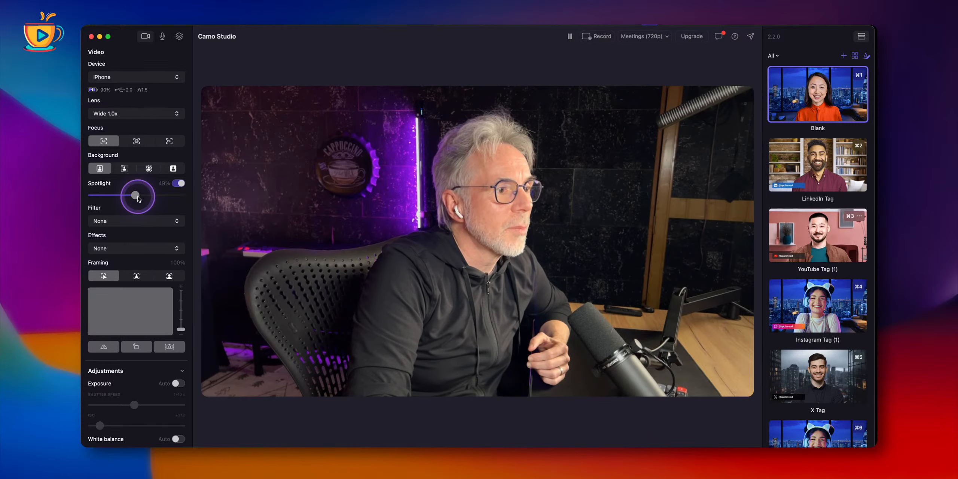
{"action": "left_click", "coordinate": [178, 184]}
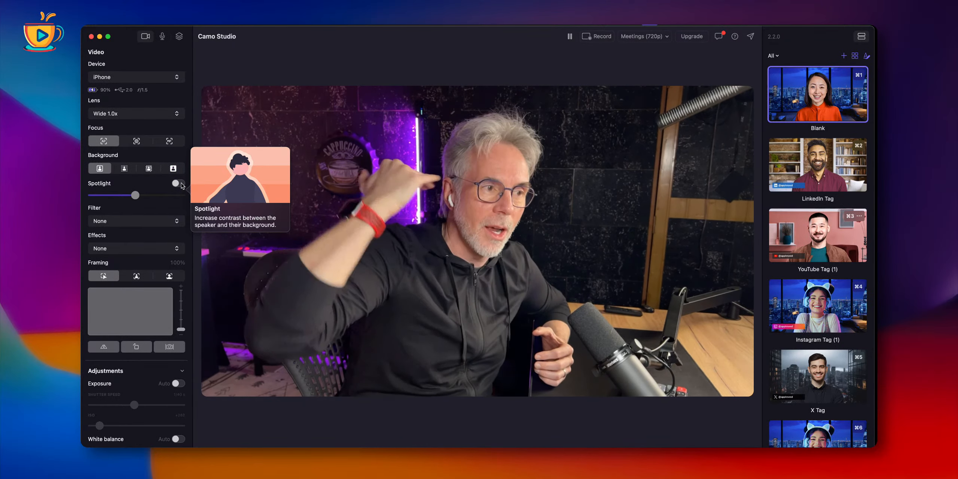
{"action": "left_click", "coordinate": [181, 185]}
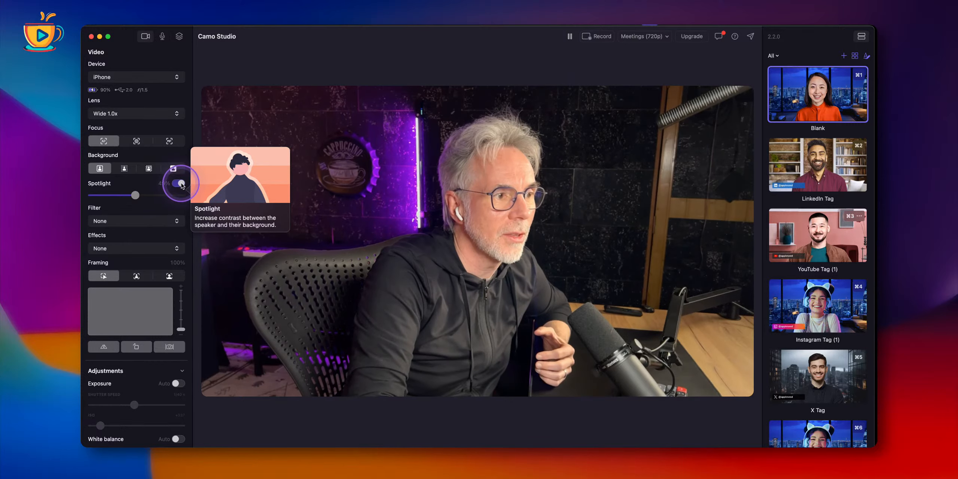
{"action": "left_click_drag", "start_coordinate": [143, 200], "coordinate": [141, 198]}
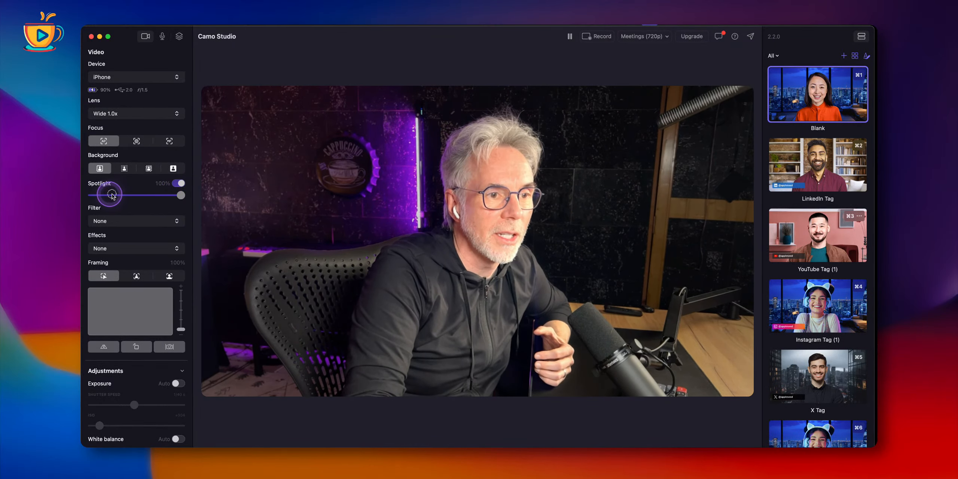
{"action": "left_click_drag", "start_coordinate": [181, 199], "coordinate": [148, 201]}
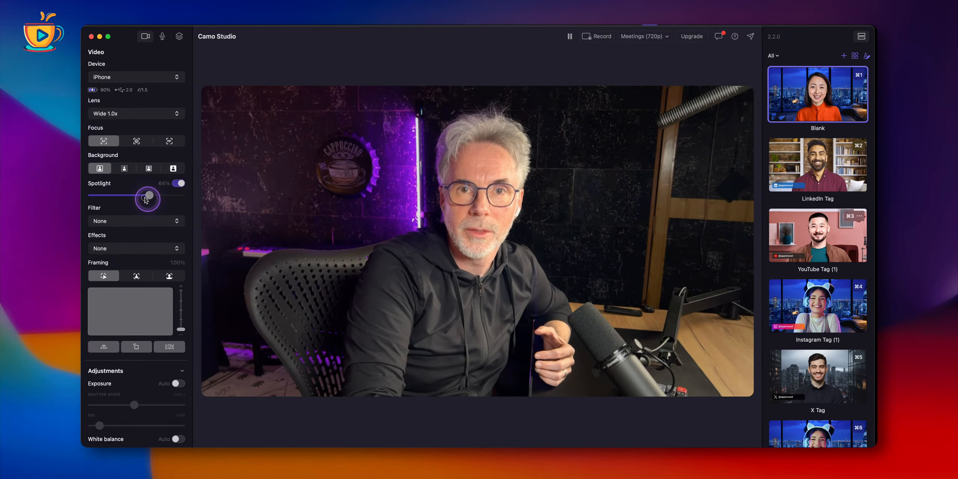
{"action": "mouse_move", "coordinate": [129, 193]}
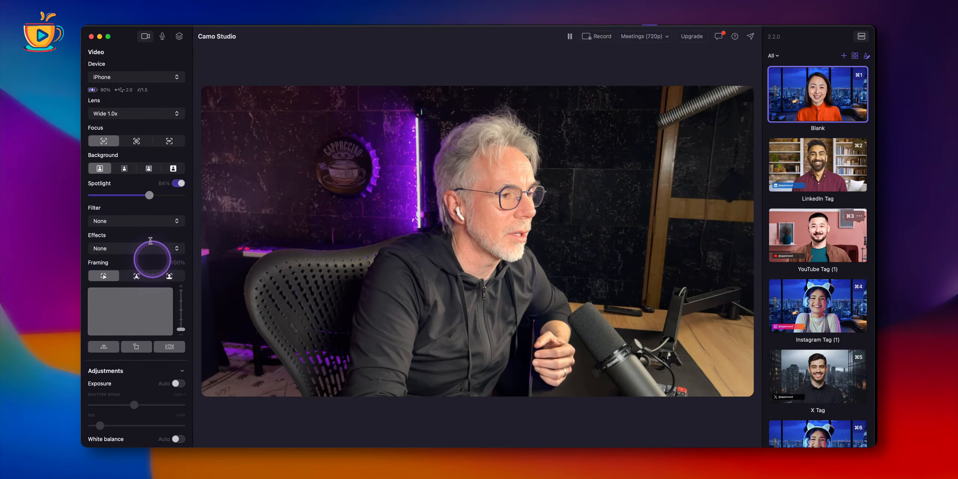
- Try the Sunkissed filter on the camera image, and replace it with the Pop filter
{"action": "mouse_move", "coordinate": [144, 221]}
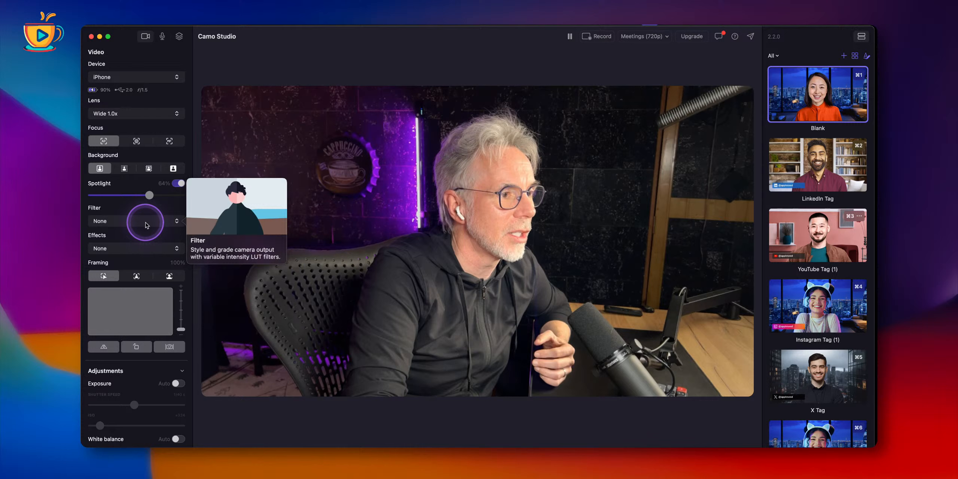
{"action": "left_click", "coordinate": [173, 221]}
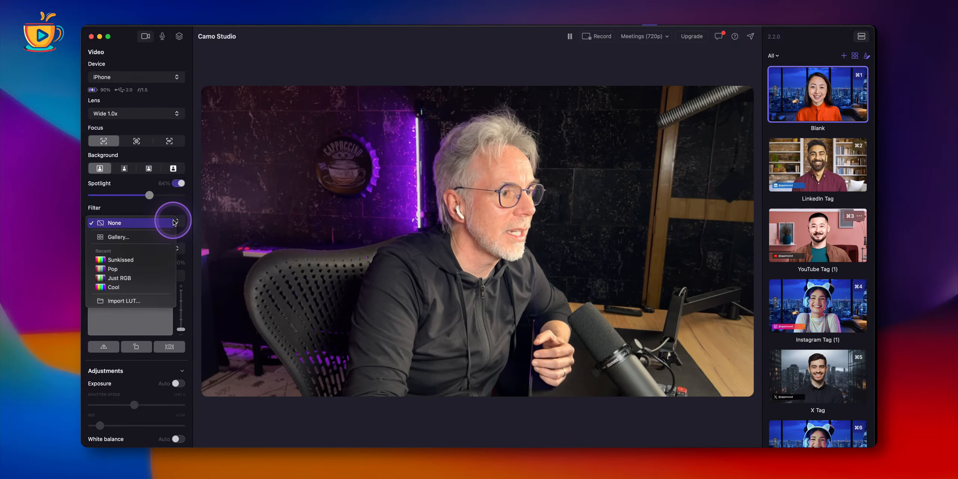
{"action": "left_click", "coordinate": [143, 261]}
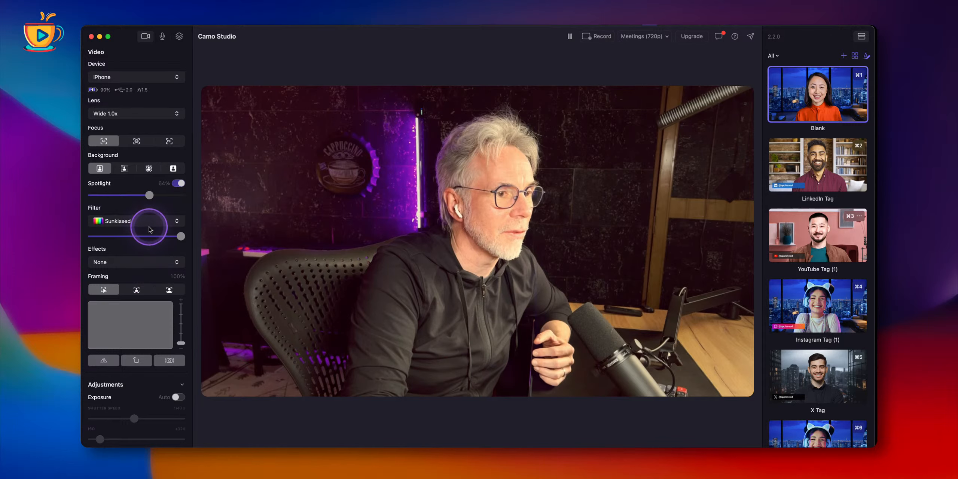
{"action": "left_click", "coordinate": [149, 229]}
{"action": "left_click", "coordinate": [150, 226]}
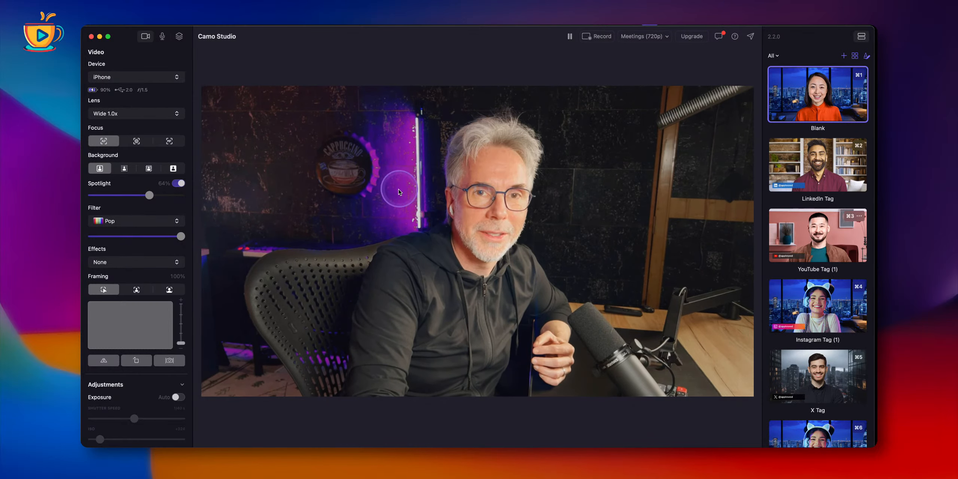
- Try the Just RGB and Cool filters on the camera image, and return the filter to None
{"action": "left_click", "coordinate": [153, 223]}
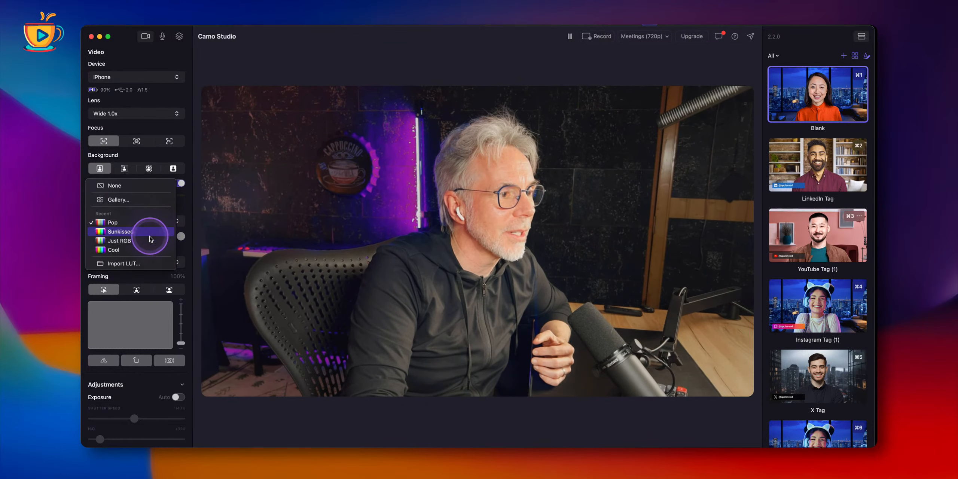
{"action": "left_click", "coordinate": [150, 241]}
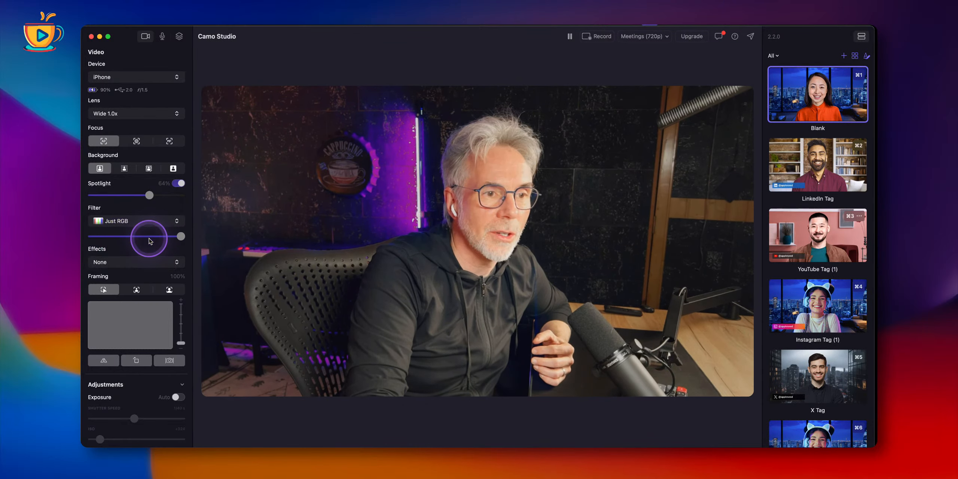
{"action": "left_click", "coordinate": [167, 234]}
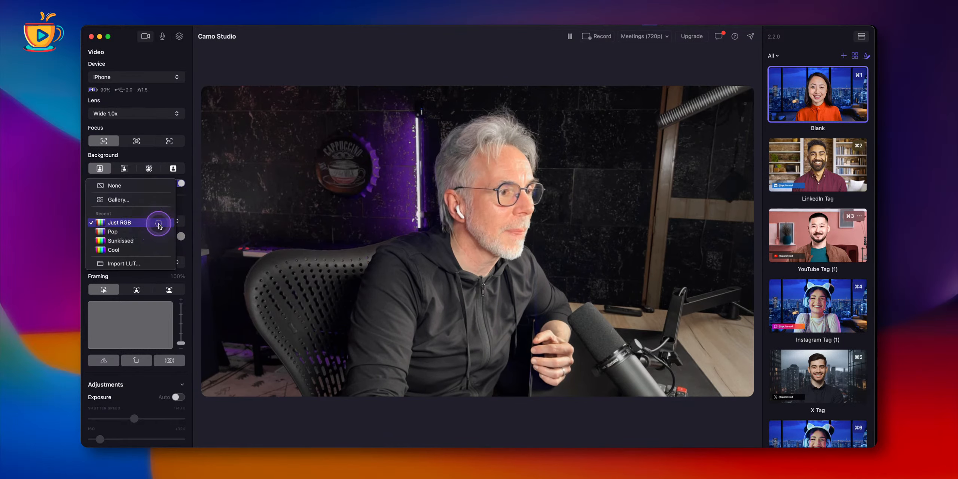
{"action": "left_click", "coordinate": [152, 251]}
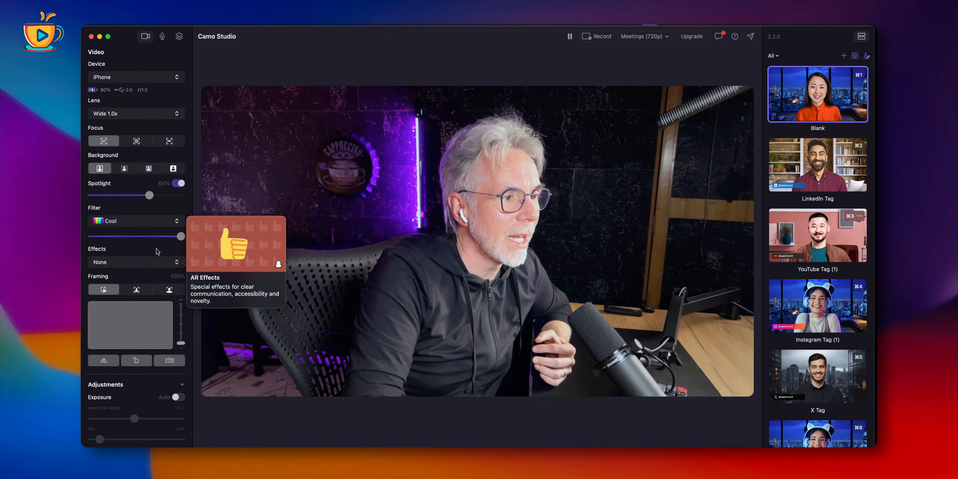
{"action": "left_click", "coordinate": [167, 229]}
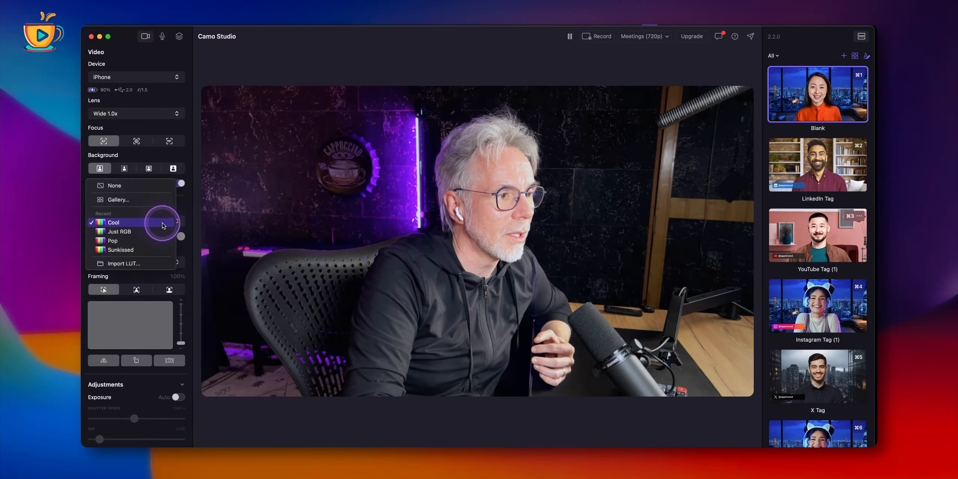
{"action": "left_click", "coordinate": [145, 191]}
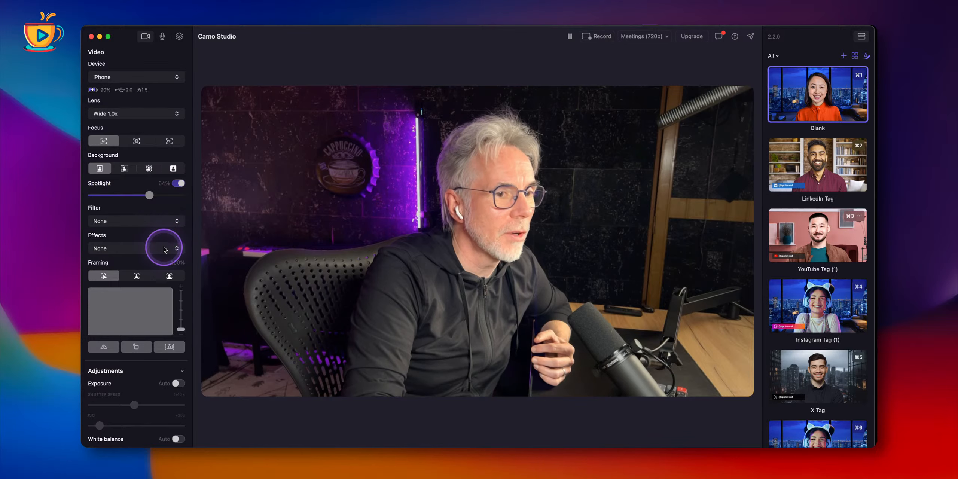
- Review the available AR effects and close the list without choosing one
{"action": "left_click", "coordinate": [165, 250]}
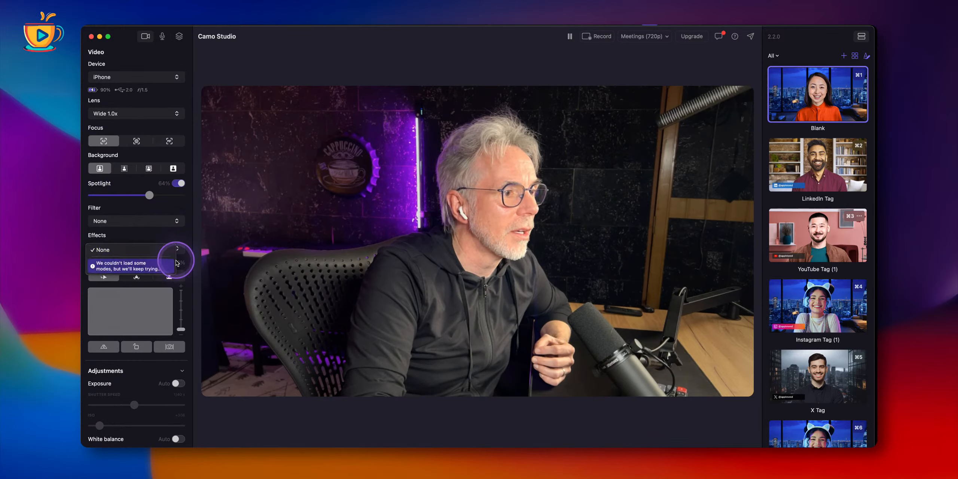
{"action": "left_click", "coordinate": [150, 237]}
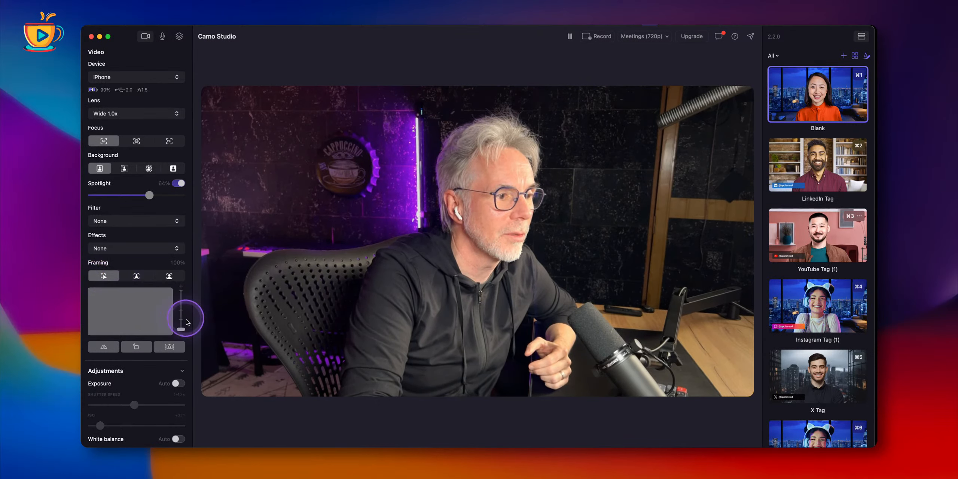
- Zoom the manual framing to 154% and reposition the frame, and return the zoom to 100%
{"action": "left_click_drag", "start_coordinate": [181, 330], "coordinate": [132, 307]}
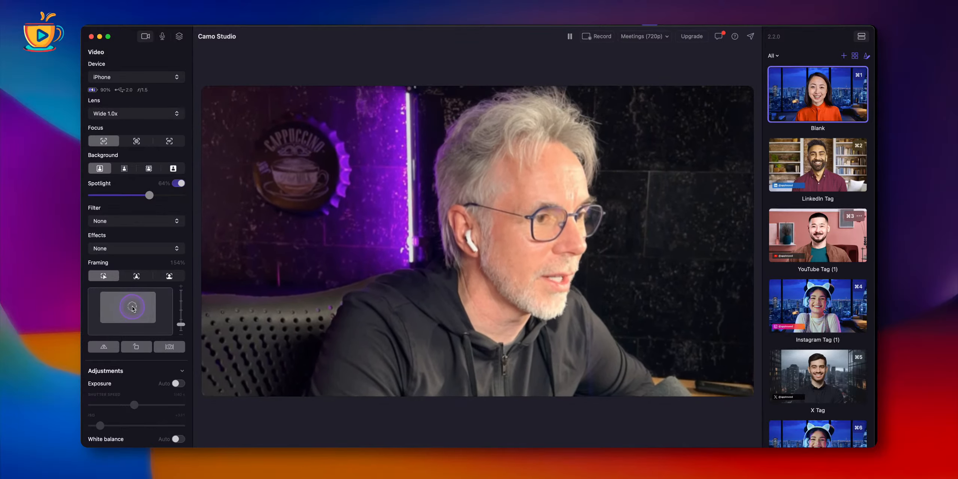
{"action": "left_click", "coordinate": [181, 324]}
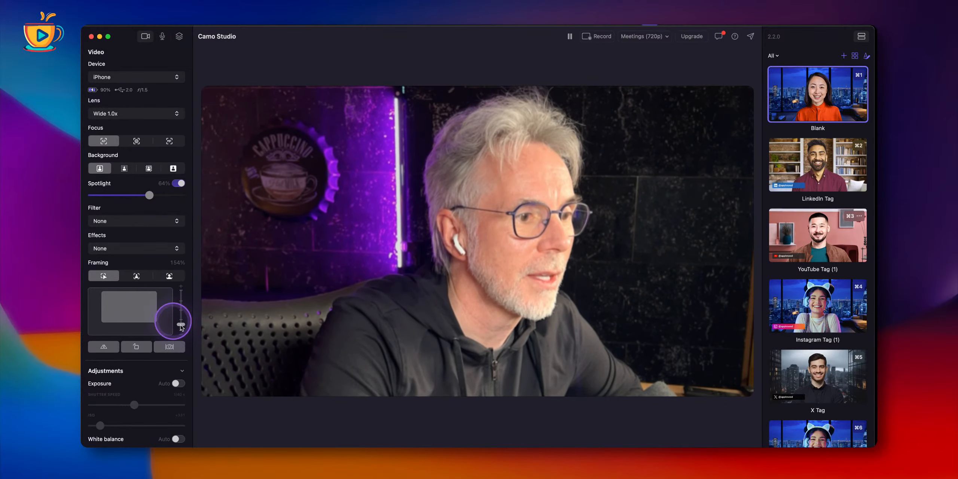
{"action": "left_click_drag", "start_coordinate": [182, 325], "coordinate": [183, 334]}
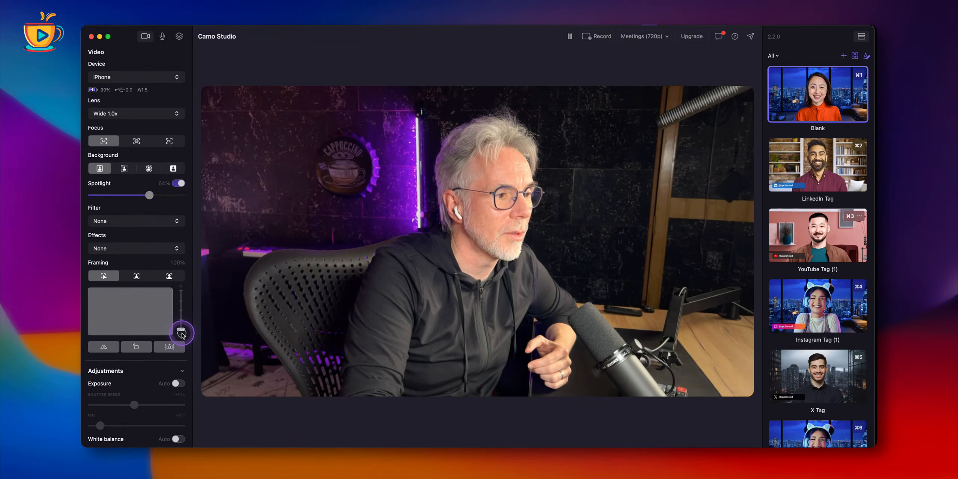
- Try the Auto without zoom and Auto with zoom framing modes, and return to Auto without zoom
{"action": "left_click", "coordinate": [136, 278]}
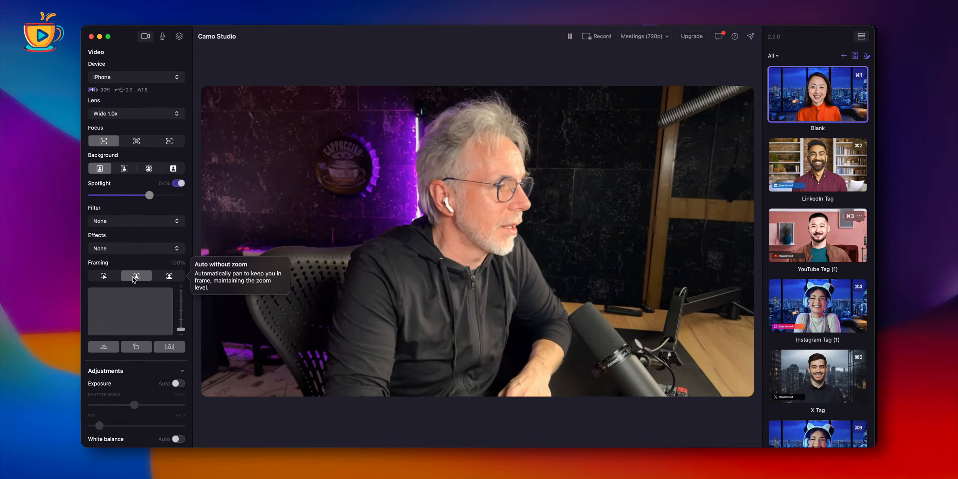
{"action": "left_click", "coordinate": [168, 277]}
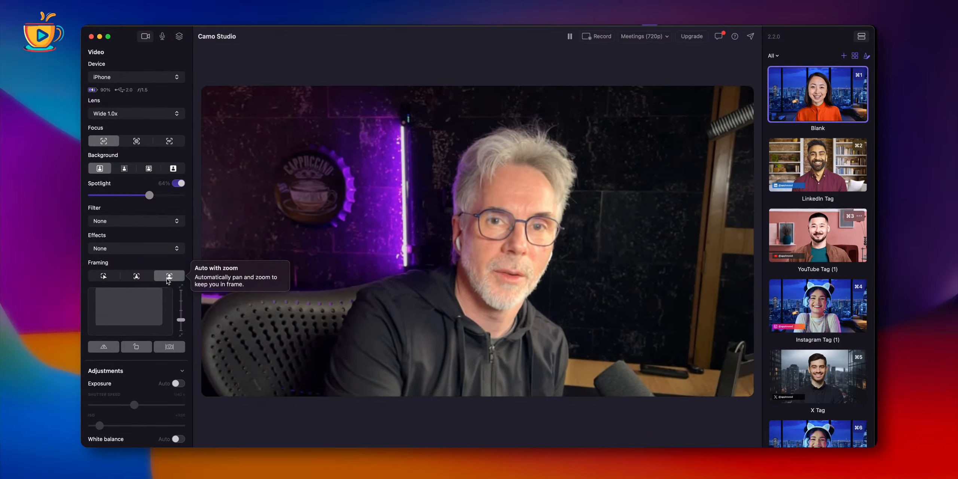
{"action": "left_click", "coordinate": [151, 277]}
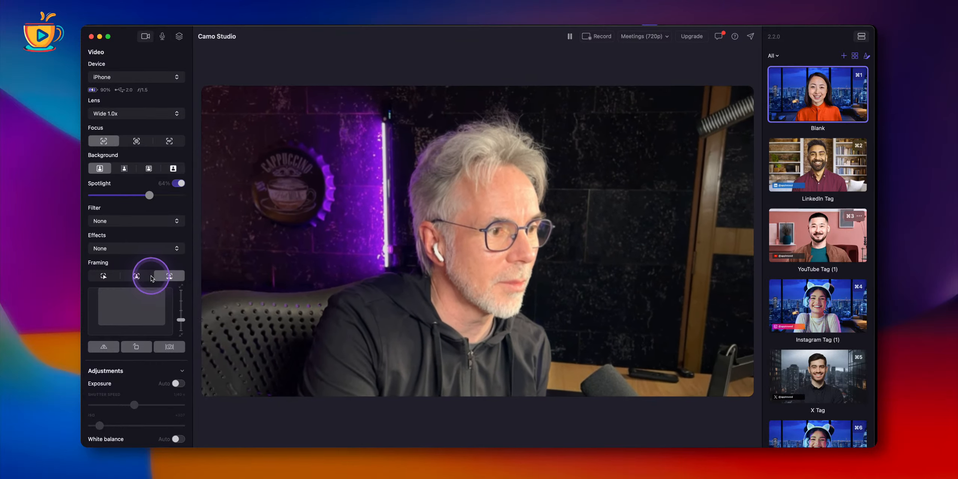
- Compare how Auto without zoom framing tracks the subject at 164% zoom and at 139% zoom
{"action": "mouse_move", "coordinate": [181, 320]}
{"action": "left_mouse_down"}
{"action": "mouse_move", "coordinate": [180, 333]}
{"action": "mouse_move", "coordinate": [180, 323]}
{"action": "left_mouse_up"}
{"action": "left_click", "coordinate": [140, 308]}
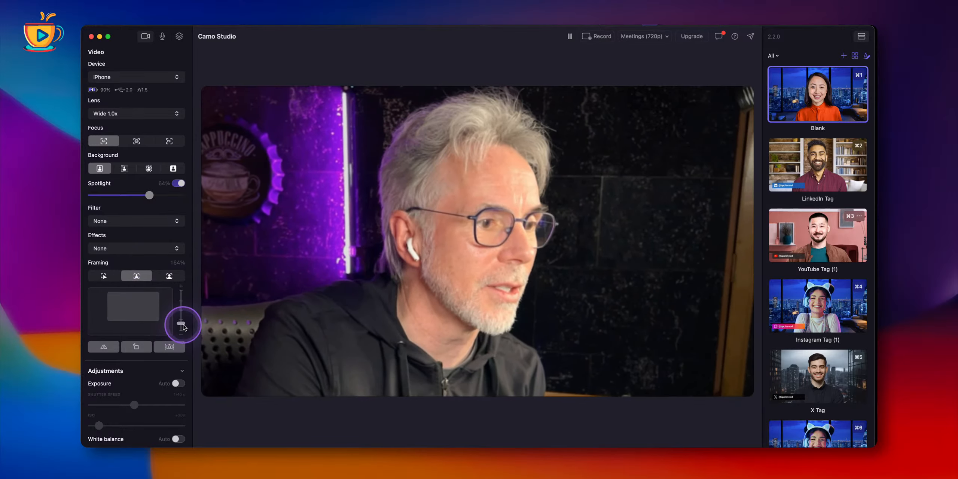
{"action": "left_click_drag", "start_coordinate": [183, 325], "coordinate": [183, 328]}
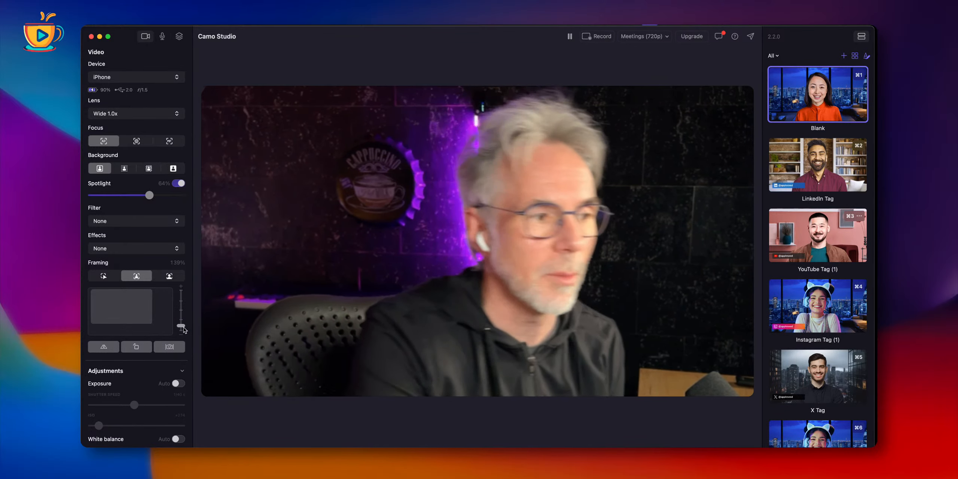
- Switch the framing back to Manual and reset the zoom to 100%
{"action": "left_click", "coordinate": [104, 277]}
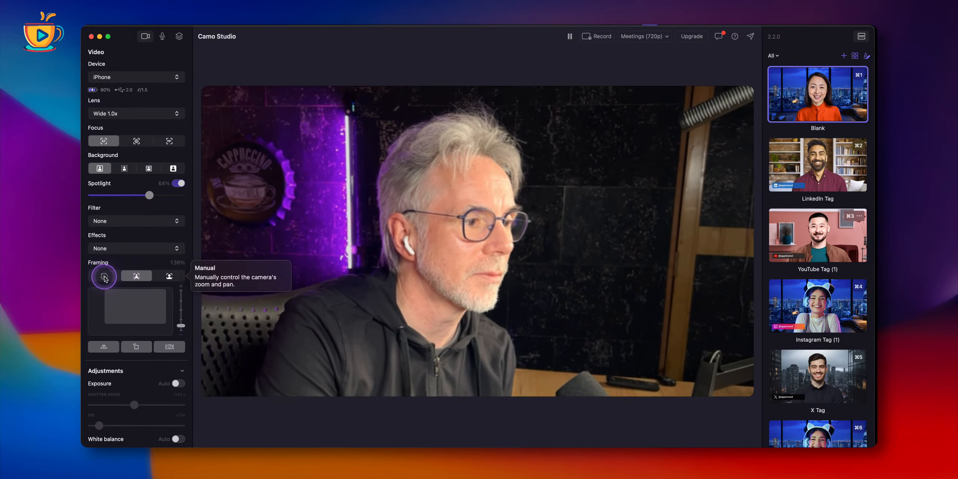
{"action": "left_click", "coordinate": [104, 277]}
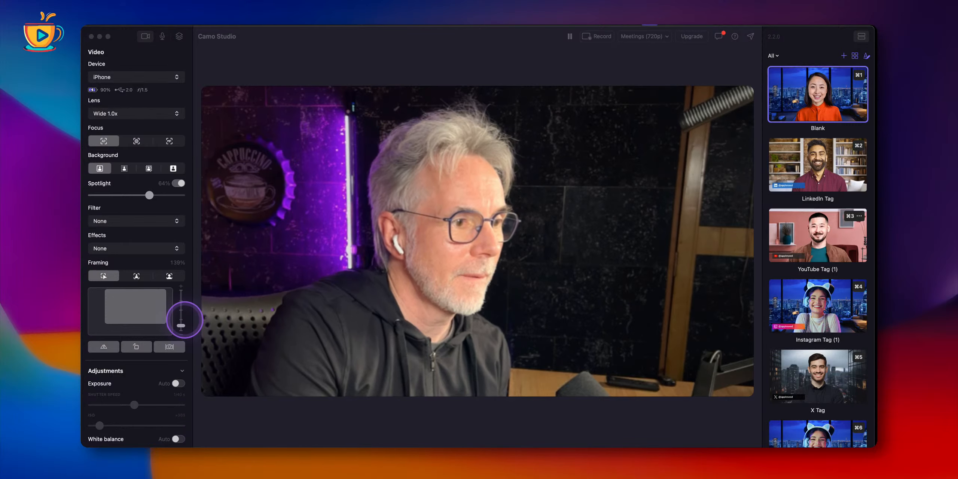
{"action": "left_click", "coordinate": [234, 264]}
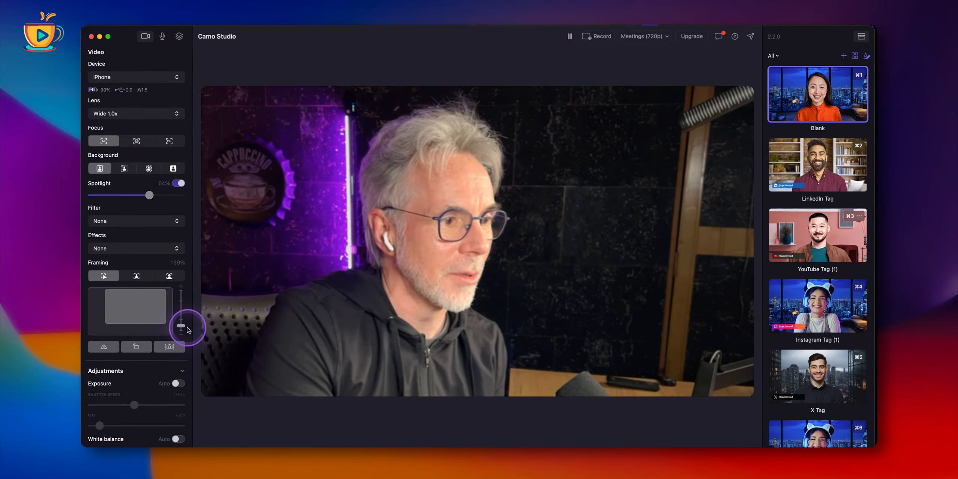
{"action": "left_click_drag", "start_coordinate": [187, 330], "coordinate": [186, 334]}
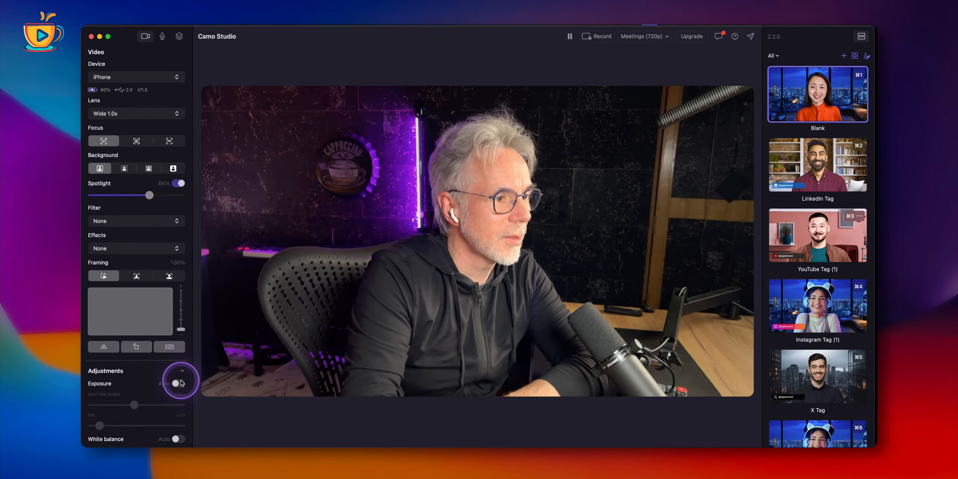
- Enable manual exposure, raise the ISO, and try brightening and darkening the image with the shutter speed
{"action": "scroll", "coordinate": [178, 378], "scroll_direction": "down", "scroll_amount": 3}
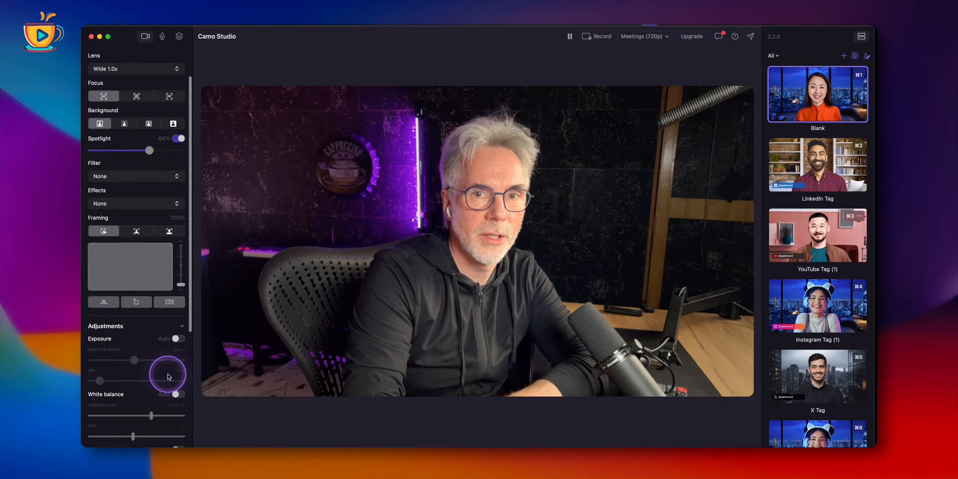
{"action": "scroll", "coordinate": [167, 377], "scroll_direction": "down", "scroll_amount": 1}
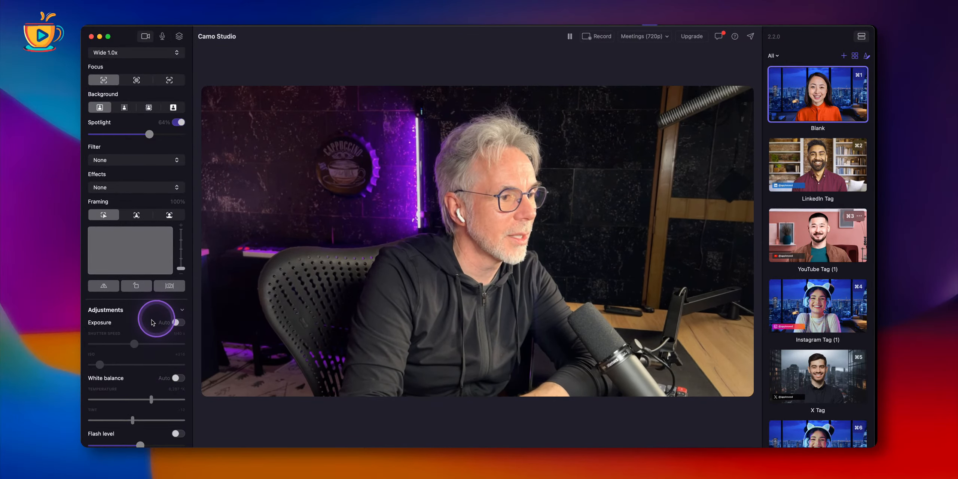
{"action": "scroll", "coordinate": [149, 322], "scroll_direction": "down", "scroll_amount": 1}
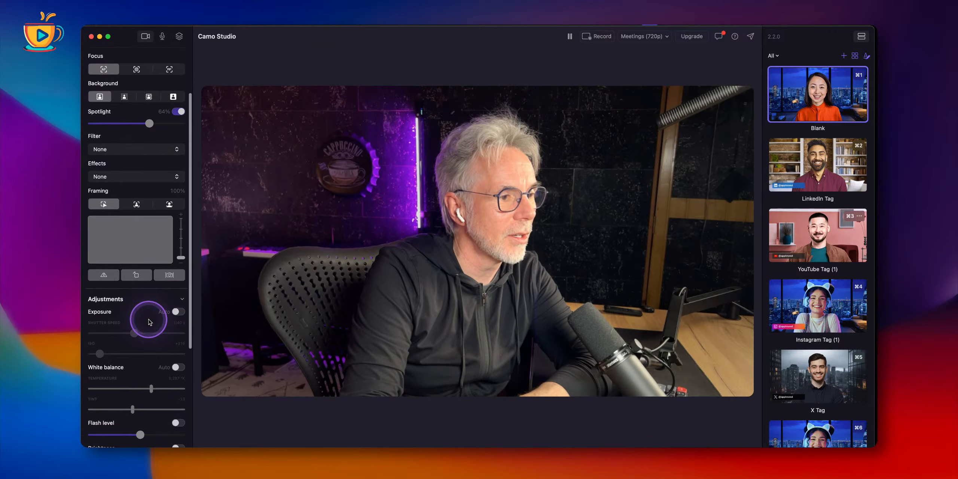
{"action": "left_click", "coordinate": [177, 313]}
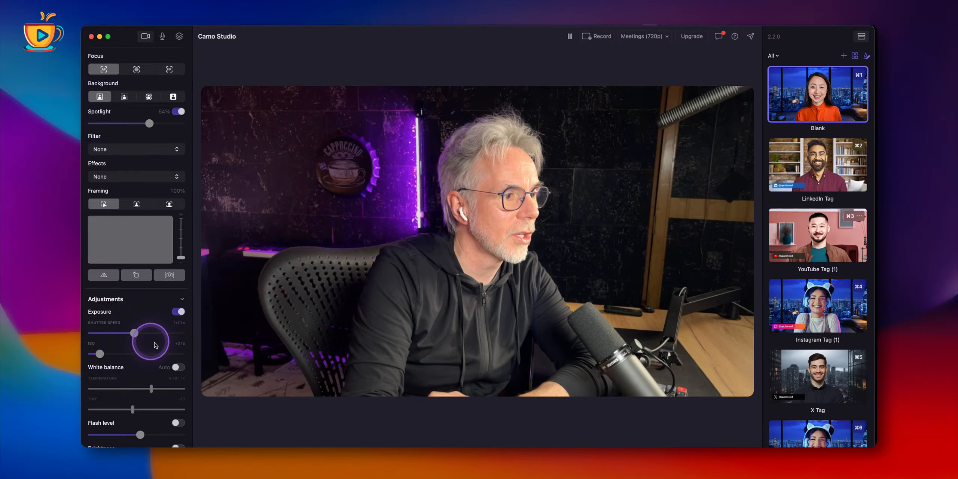
{"action": "scroll", "coordinate": [152, 339], "scroll_direction": "down", "scroll_amount": 1}
{"action": "left_click_drag", "start_coordinate": [105, 347], "coordinate": [136, 327]}
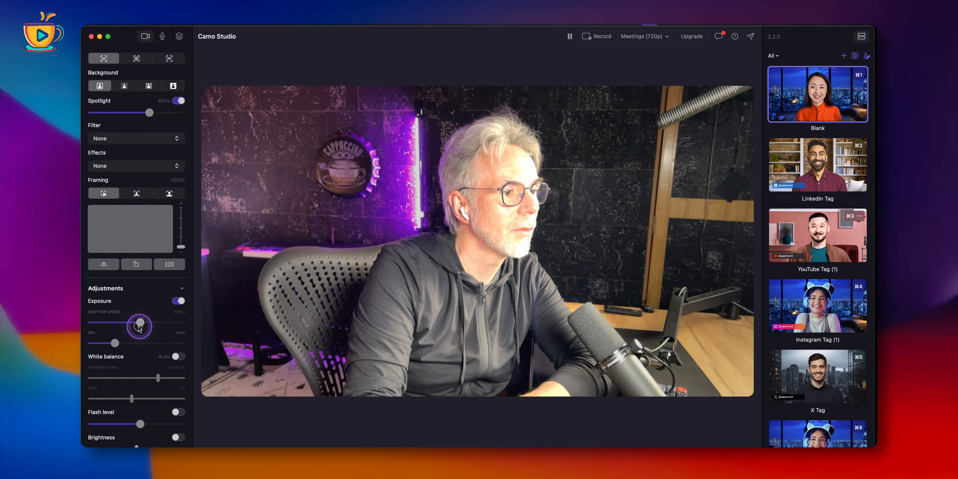
{"action": "left_click_drag", "start_coordinate": [139, 328], "coordinate": [130, 328]}
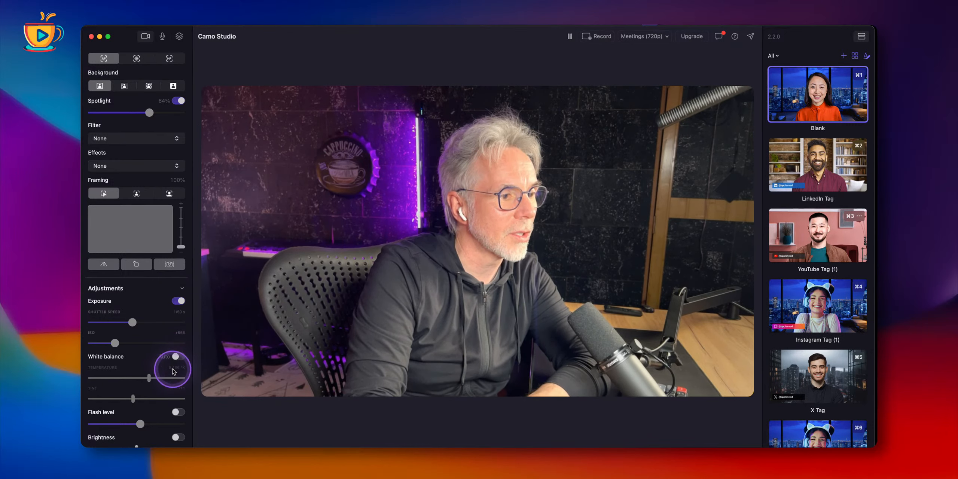
- Try manual white balance, and return both white balance and exposure to automatic
{"action": "scroll", "coordinate": [170, 370], "scroll_direction": "down", "scroll_amount": 2}
{"action": "scroll", "coordinate": [173, 370], "scroll_direction": "down", "scroll_amount": 2}
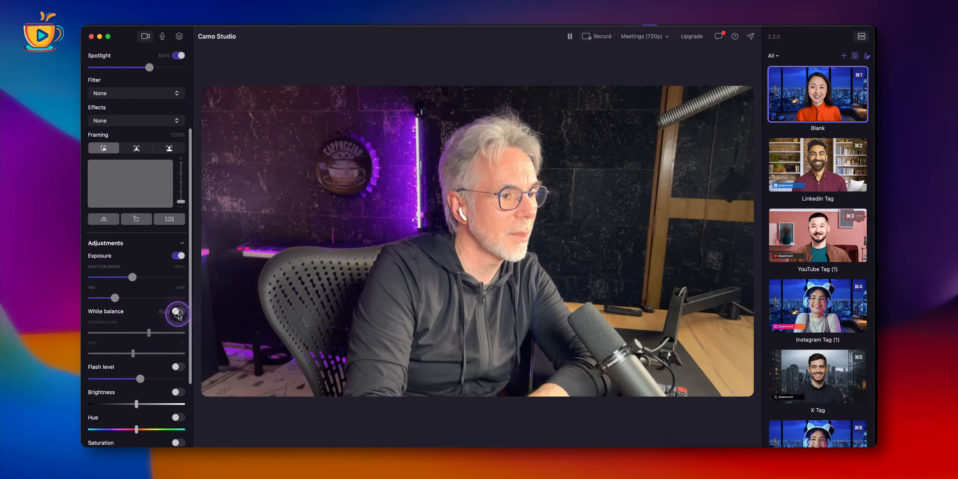
{"action": "left_click", "coordinate": [179, 313]}
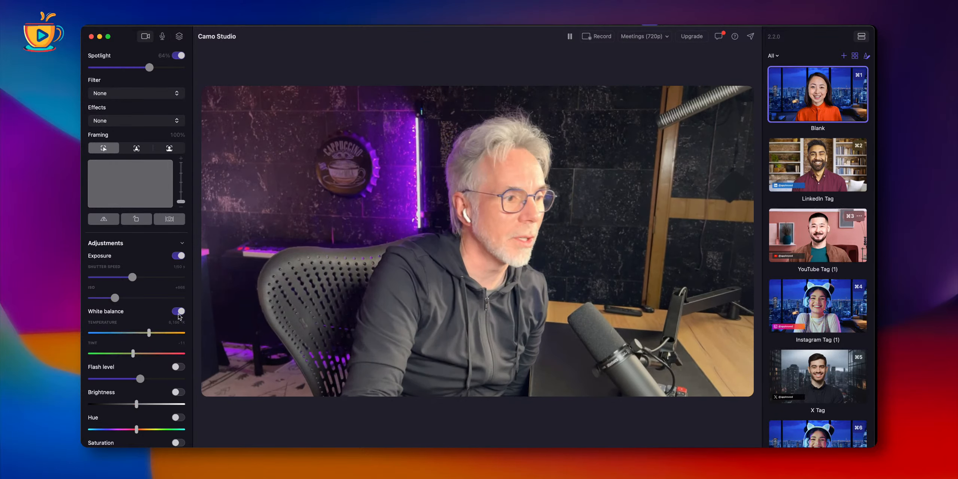
{"action": "left_click", "coordinate": [178, 313]}
{"action": "left_click", "coordinate": [181, 258]}
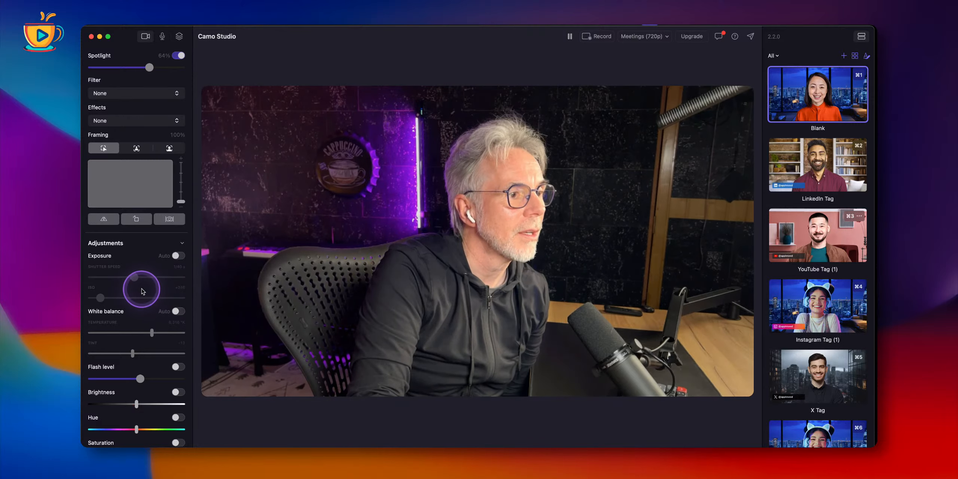
{"action": "left_click", "coordinate": [134, 277]}
{"action": "left_click", "coordinate": [135, 280]}
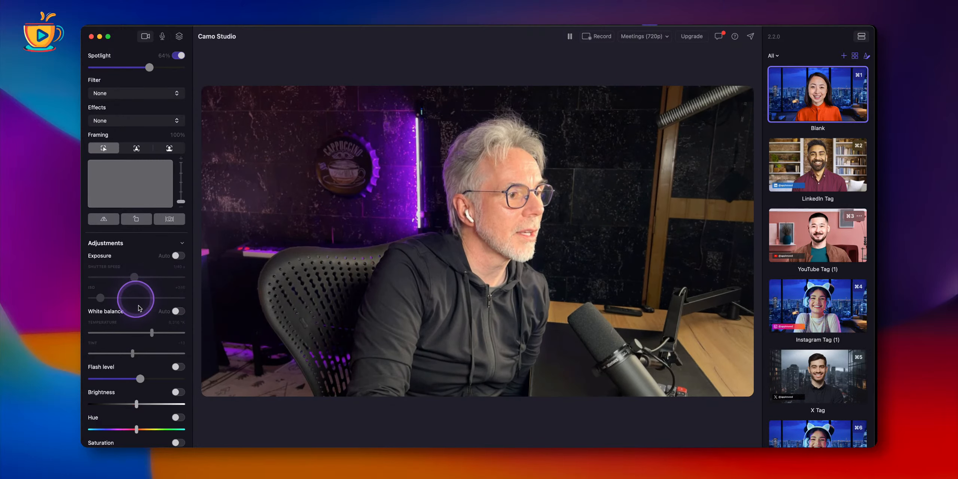
{"action": "scroll", "coordinate": [166, 329], "scroll_direction": "down", "scroll_amount": 1}
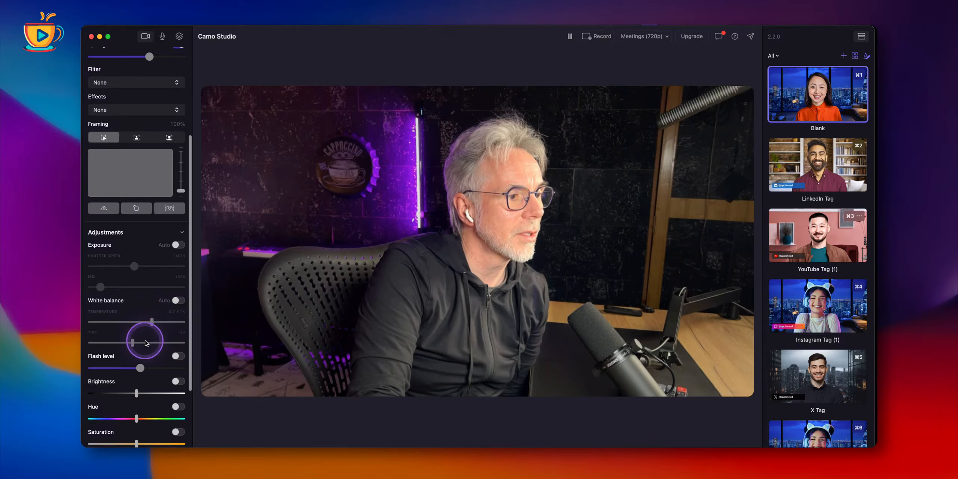
- Enable manual white balance, shift the tint slightly towards green, and set a cooler color temperature
{"action": "scroll", "coordinate": [146, 343], "scroll_direction": "down", "scroll_amount": 2}
{"action": "left_click", "coordinate": [178, 279]}
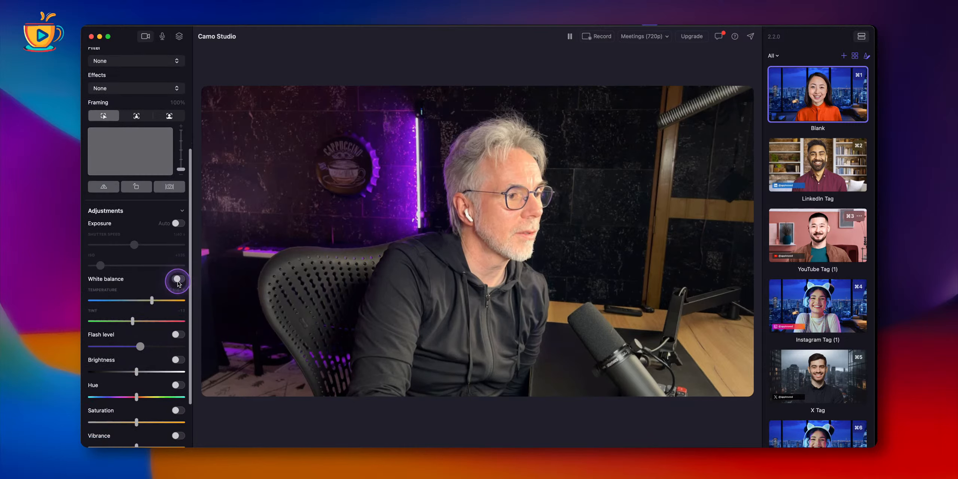
{"action": "left_click_drag", "start_coordinate": [134, 322], "coordinate": [130, 322]}
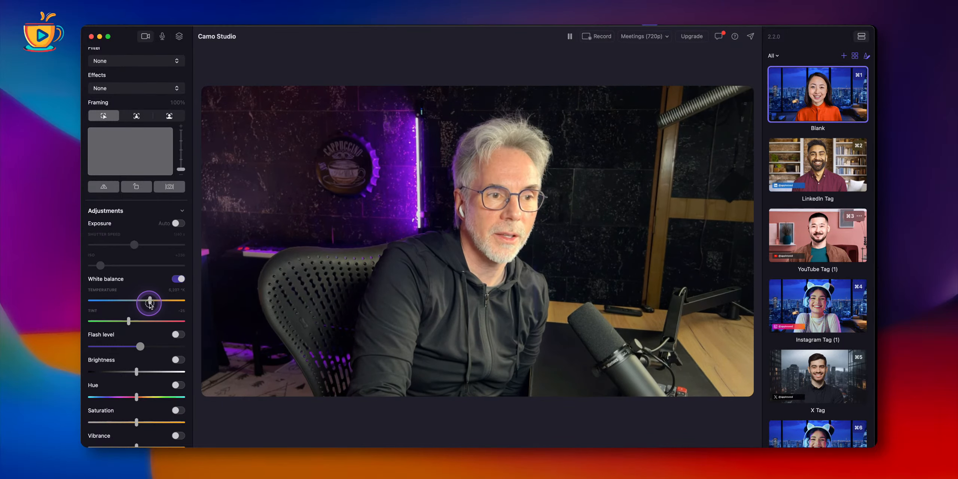
{"action": "left_click_drag", "start_coordinate": [159, 304], "coordinate": [161, 305]}
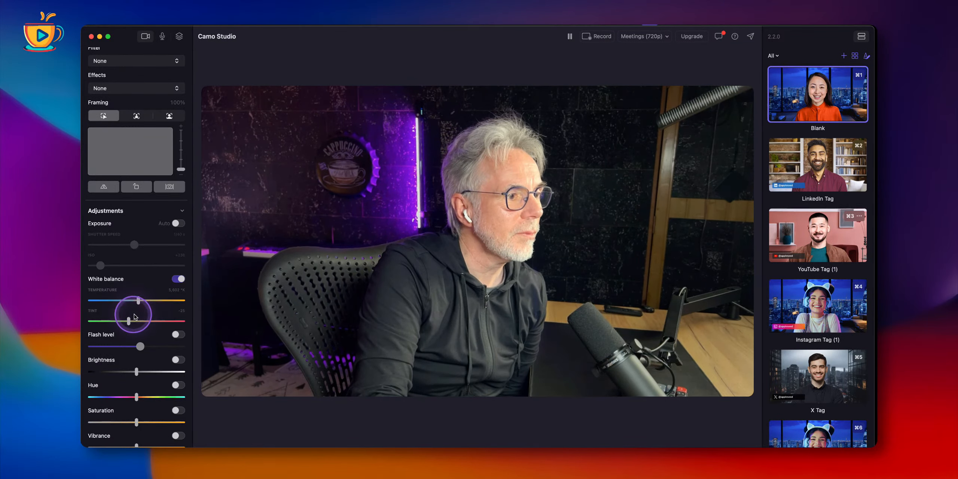
- Enable manual exposure and darken the image slightly with a lower ISO and a faster shutter speed
{"action": "scroll", "coordinate": [134, 311], "scroll_direction": "up", "scroll_amount": 1}
{"action": "left_click", "coordinate": [180, 234]}
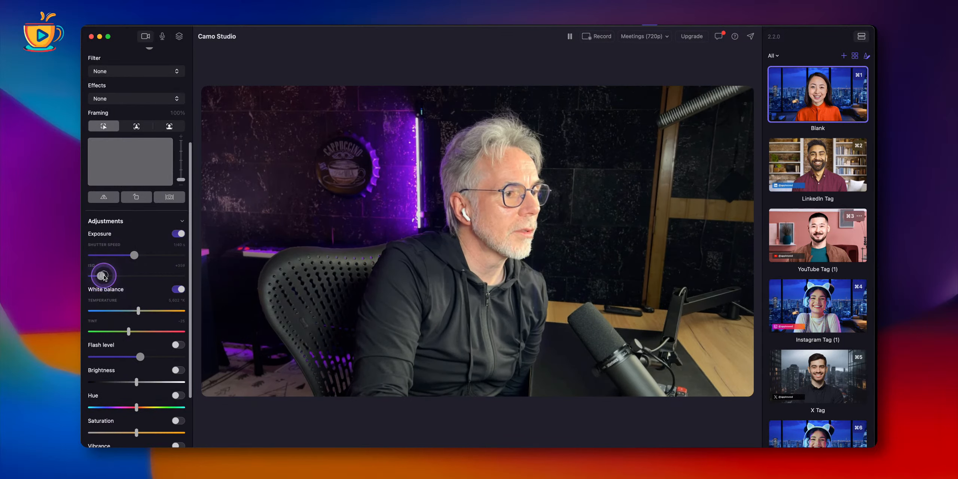
{"action": "left_click_drag", "start_coordinate": [103, 275], "coordinate": [98, 276]}
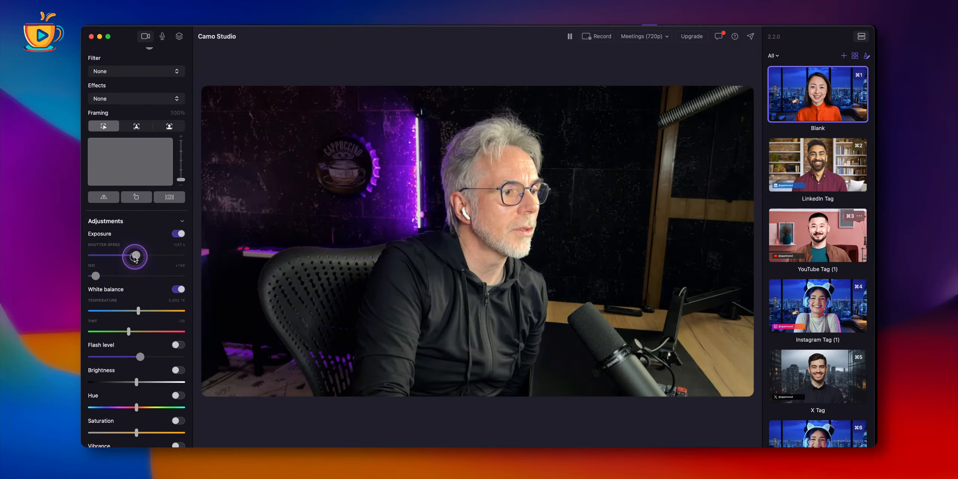
{"action": "left_click_drag", "start_coordinate": [135, 258], "coordinate": [129, 259]}
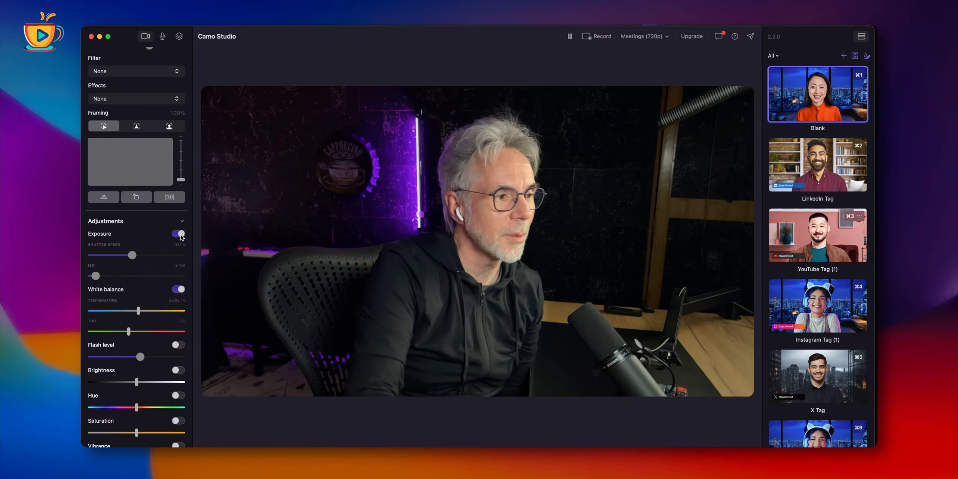
- Try the flash level at 71% and a slight brightness adjustment, and turn both off again
{"action": "scroll", "coordinate": [169, 285], "scroll_direction": "down", "scroll_amount": 2}
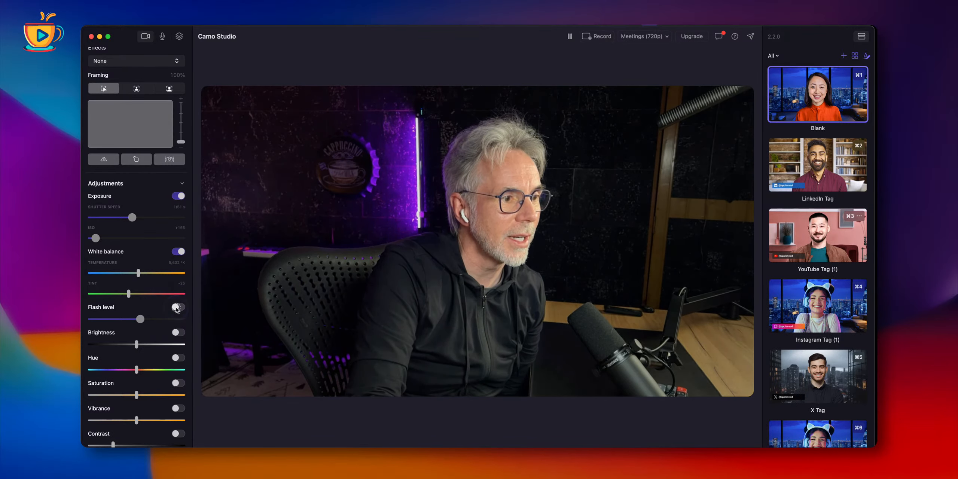
{"action": "left_click", "coordinate": [177, 308]}
{"action": "left_click", "coordinate": [137, 319]}
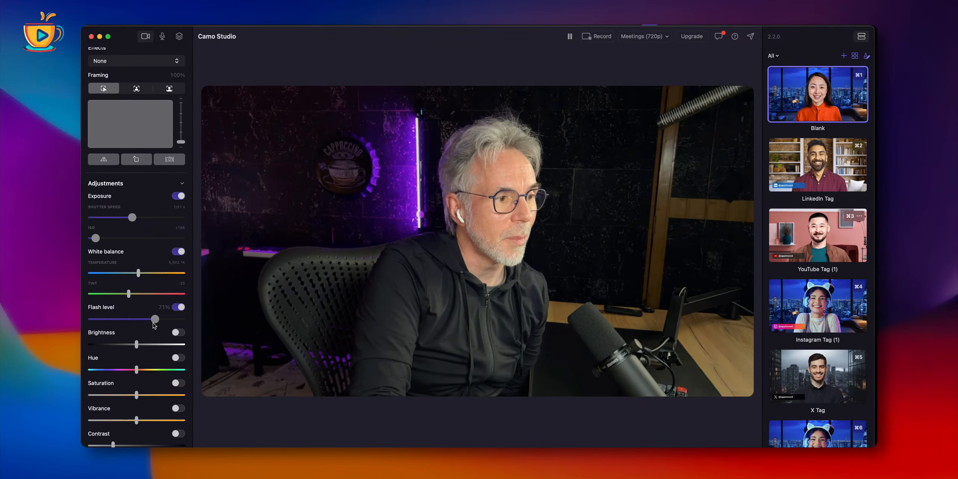
{"action": "left_click", "coordinate": [177, 311]}
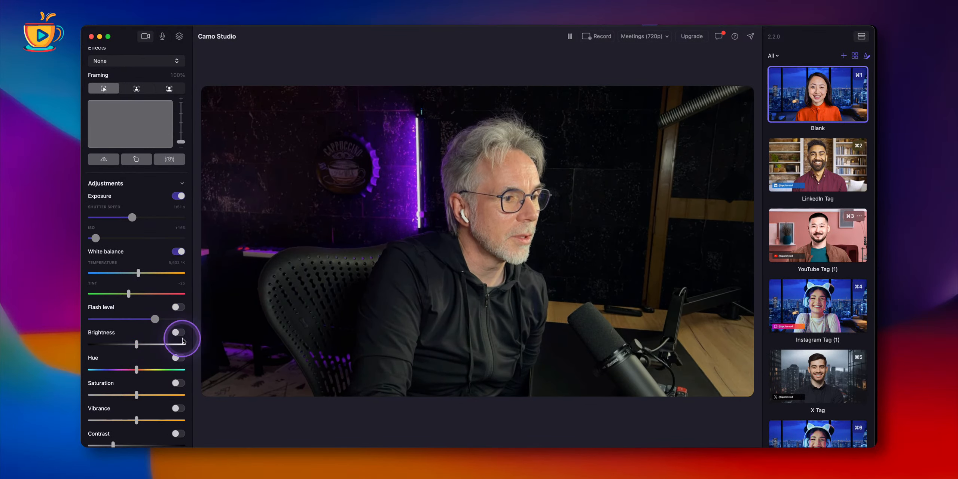
{"action": "left_click_drag", "start_coordinate": [138, 350], "coordinate": [138, 345]}
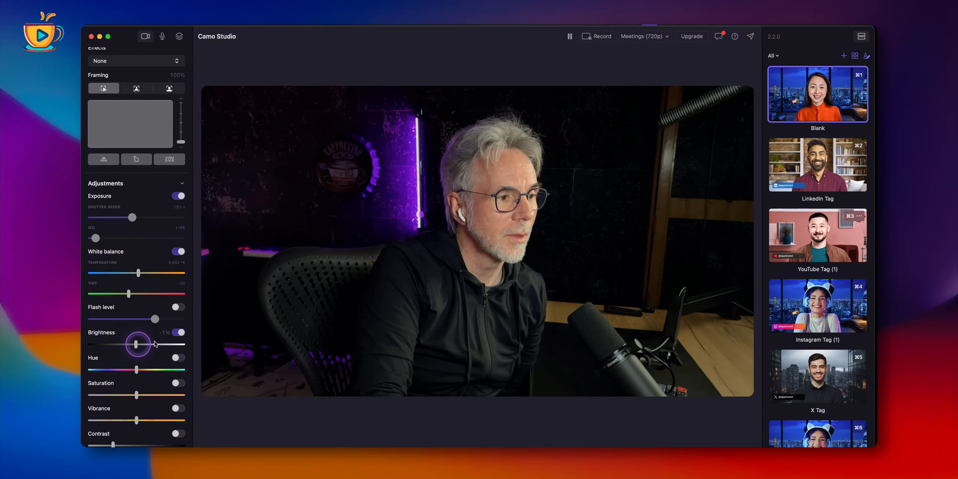
{"action": "left_click", "coordinate": [178, 332]}
- Try the sharpness adjustment, return it to 0.00, and turn it off again
{"action": "scroll", "coordinate": [152, 375], "scroll_direction": "down", "scroll_amount": 3}
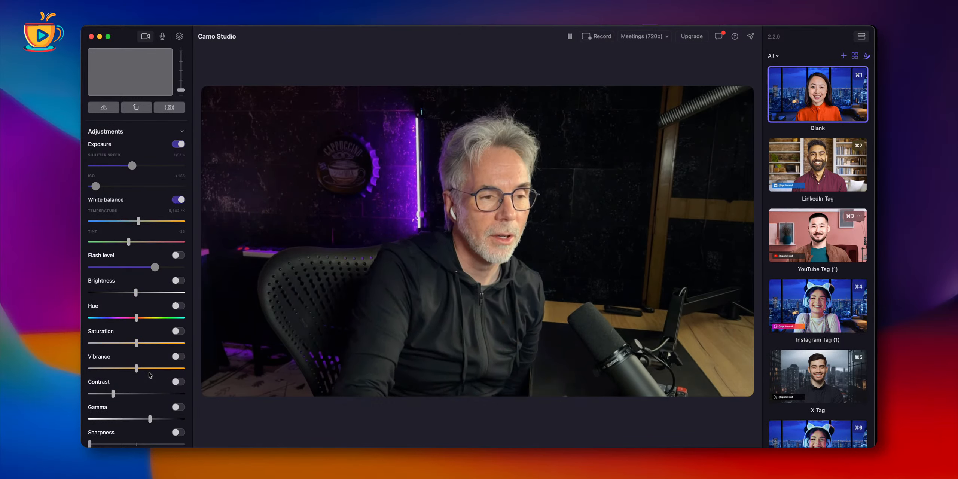
{"action": "left_click", "coordinate": [156, 408]}
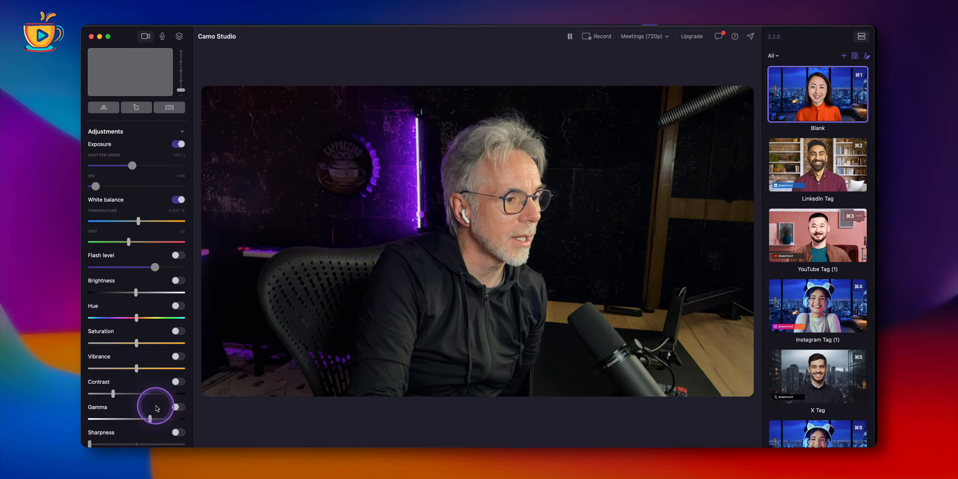
{"action": "left_click", "coordinate": [178, 433]}
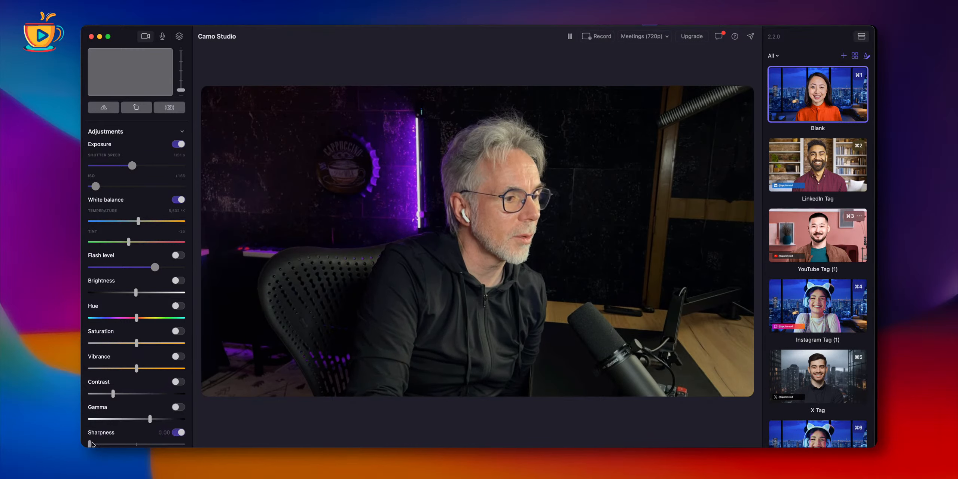
{"action": "mouse_move", "coordinate": [97, 444]}
{"action": "left_mouse_down"}
{"action": "mouse_move", "coordinate": [116, 445]}
{"action": "mouse_move", "coordinate": [87, 444]}
{"action": "left_mouse_up"}
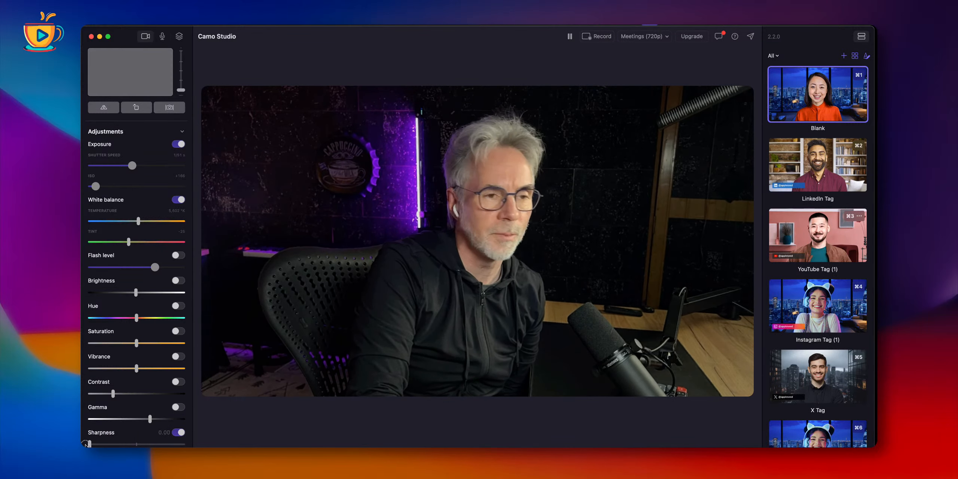
{"action": "left_click", "coordinate": [178, 433]}
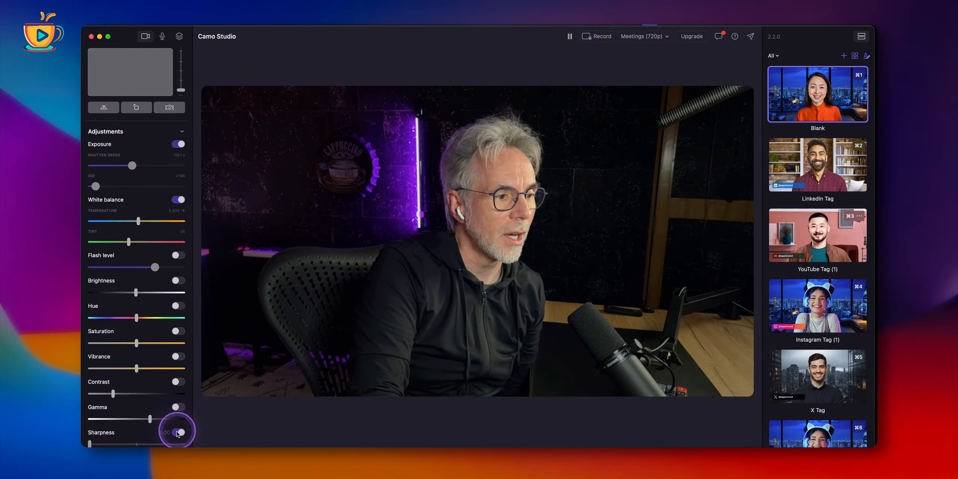
{"action": "scroll", "coordinate": [154, 420], "scroll_direction": "up", "scroll_amount": 10}
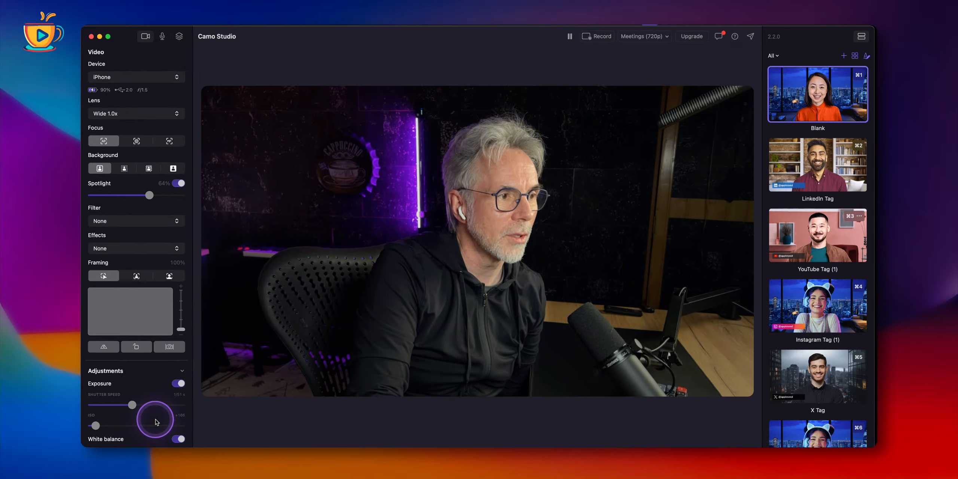
- Hide the video settings sidebar and show it again
{"action": "left_click", "coordinate": [148, 37]}
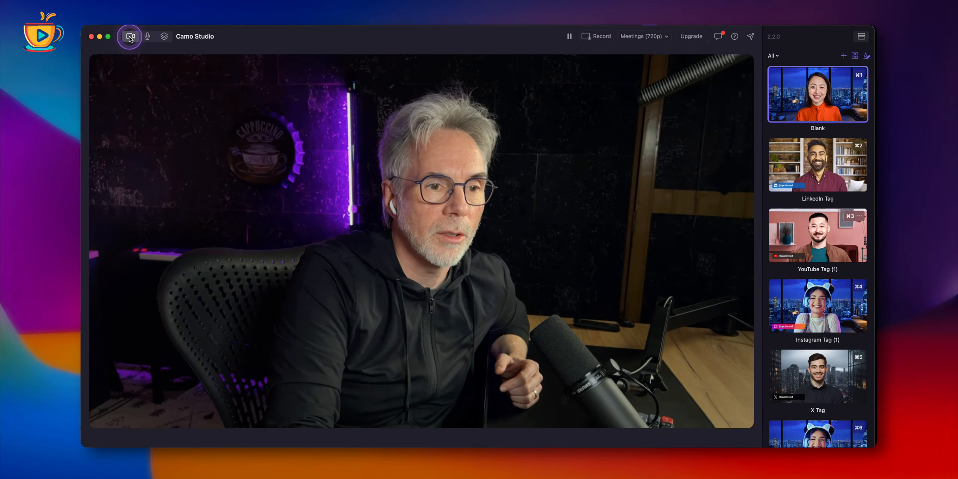
{"action": "left_click", "coordinate": [130, 38]}
- Review the selectable devices in the audio settings, and try a short audio delay before turning it off again
{"action": "left_click", "coordinate": [162, 38]}
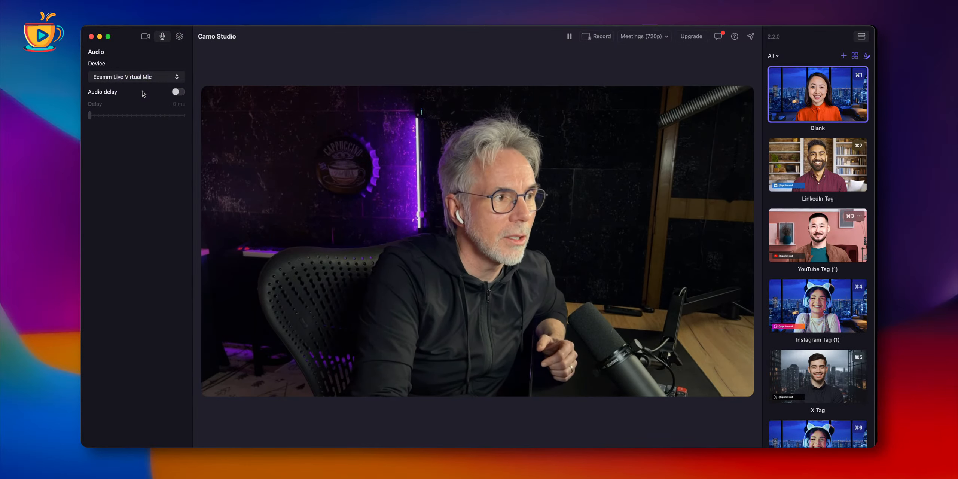
{"action": "left_click", "coordinate": [145, 79]}
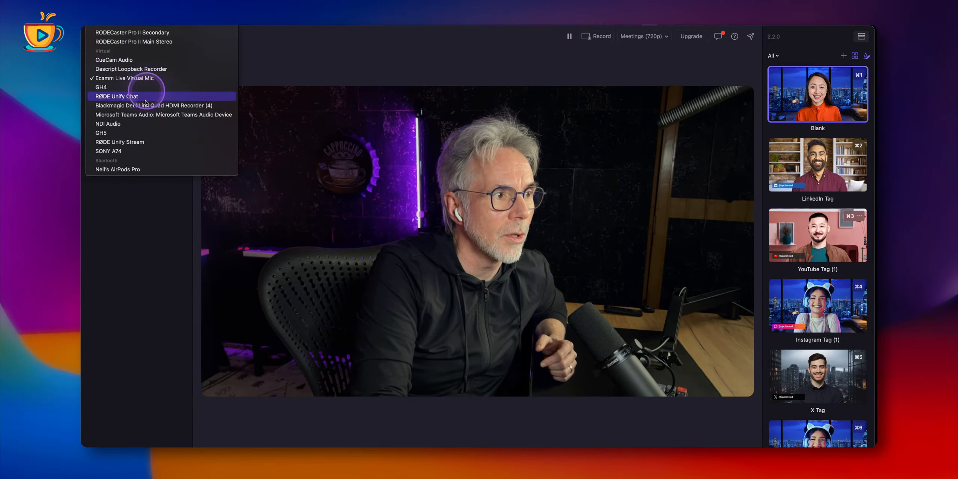
{"action": "left_click", "coordinate": [135, 207]}
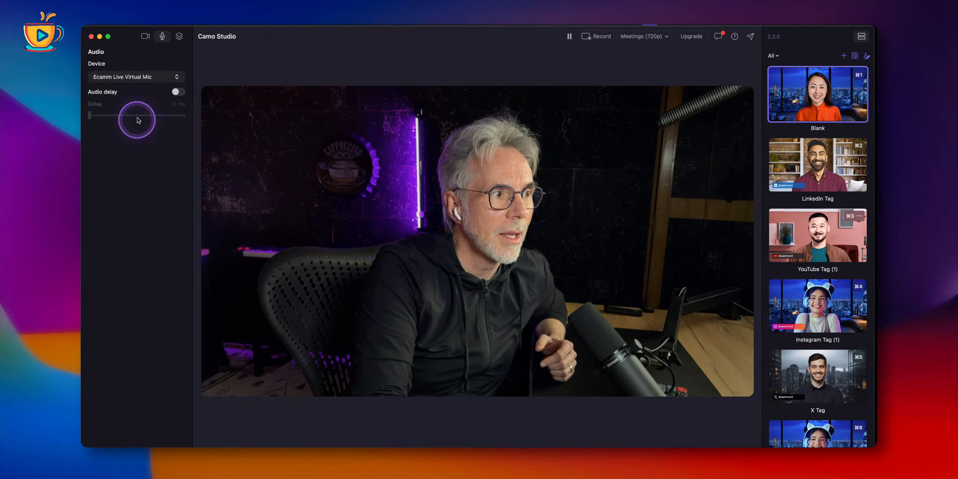
{"action": "left_click", "coordinate": [179, 93]}
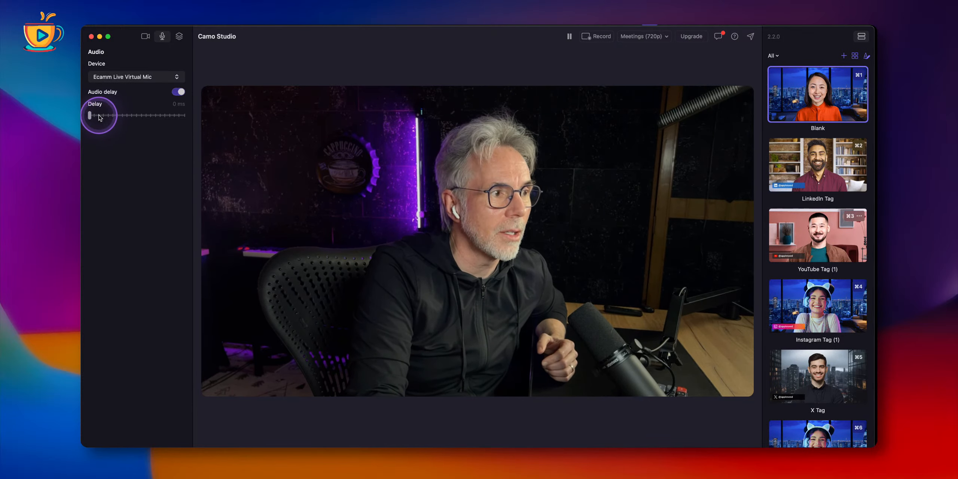
{"action": "left_click_drag", "start_coordinate": [90, 115], "coordinate": [105, 116]}
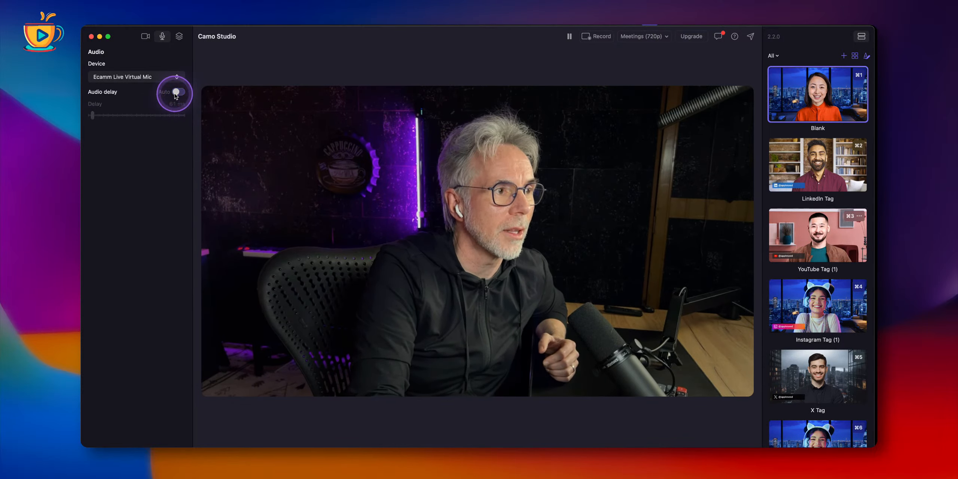
- In the scene's layers, shrink the iPhone layer to about 1075 × 605 and move it to about X 131, Y 81
{"action": "left_click", "coordinate": [179, 37]}
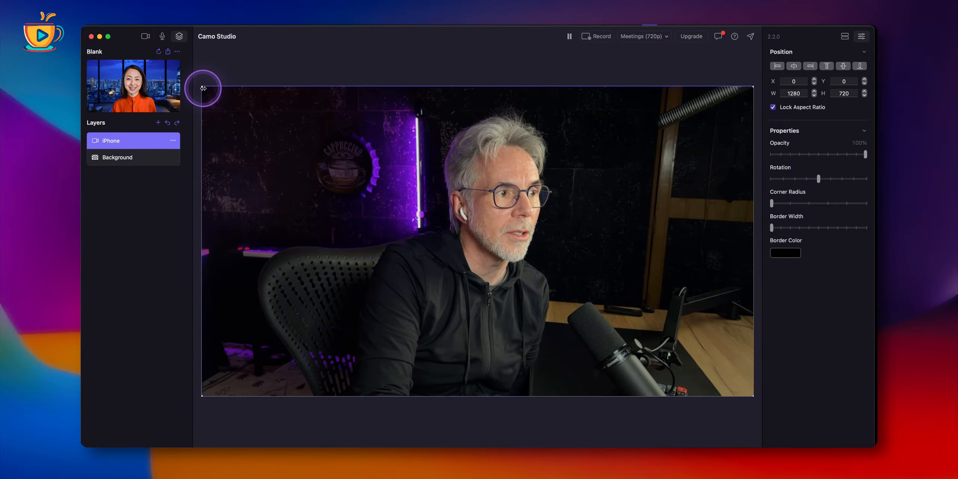
{"action": "left_click_drag", "start_coordinate": [203, 88], "coordinate": [290, 151]}
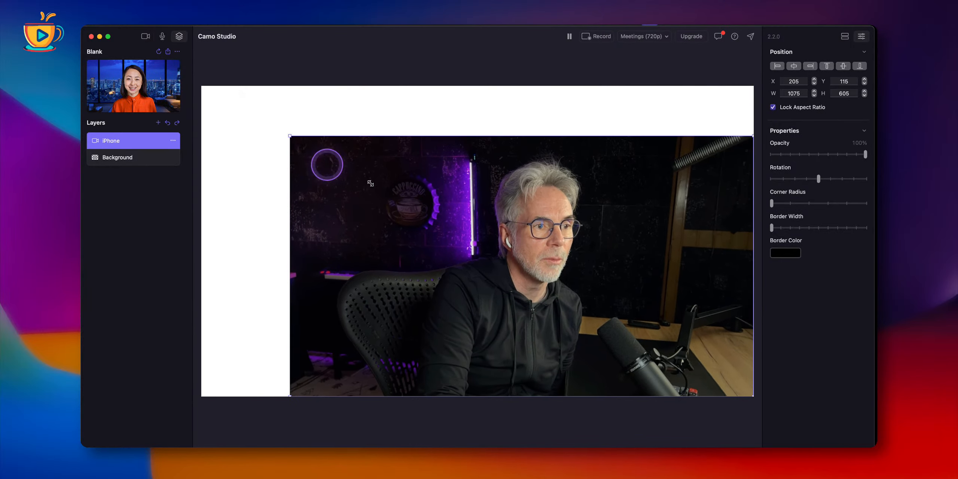
{"action": "left_click_drag", "start_coordinate": [400, 199], "coordinate": [241, 149]}
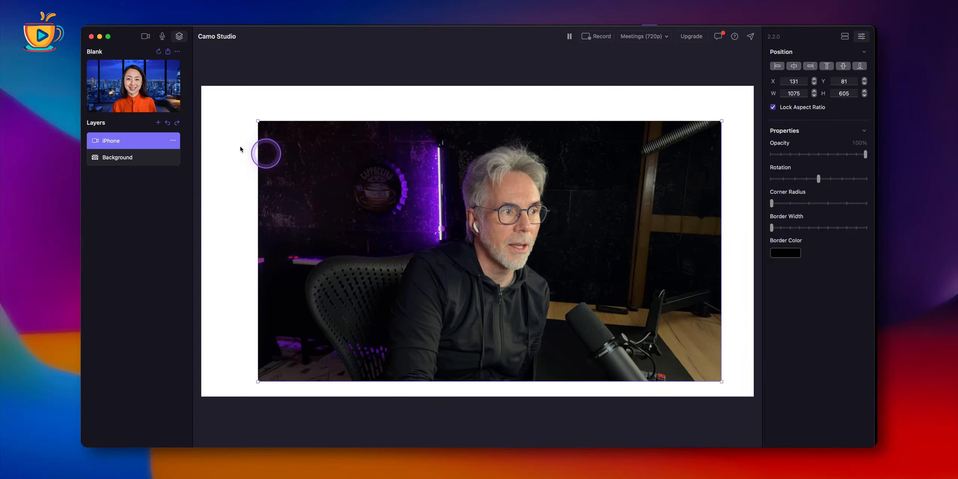
- Set the Background layer's fill color to a muted red, #814747
{"action": "left_click", "coordinate": [138, 157]}
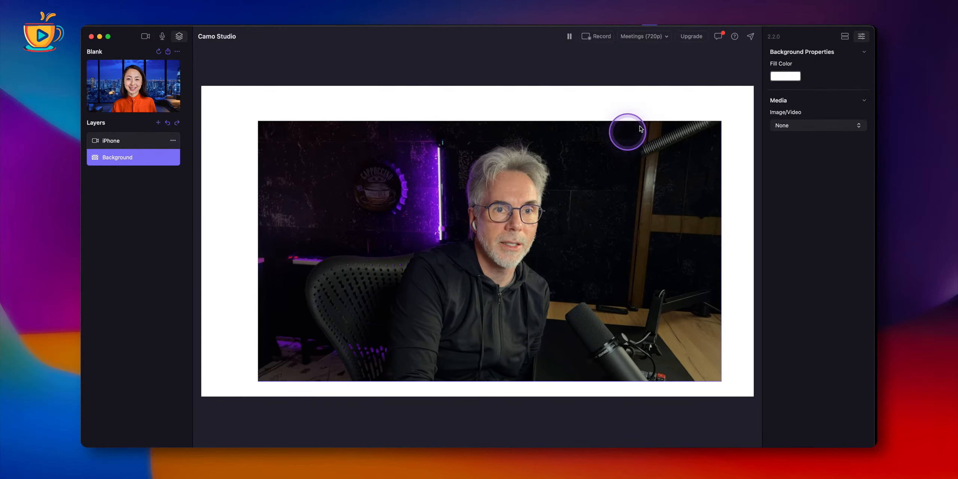
{"action": "left_click", "coordinate": [786, 76]}
{"action": "left_click", "coordinate": [717, 74]}
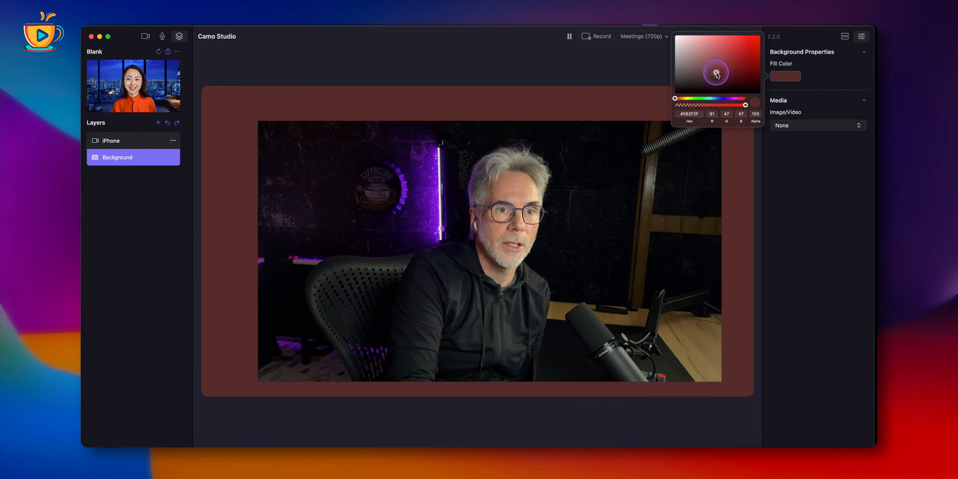
{"action": "mouse_move", "coordinate": [732, 68]}
{"action": "left_mouse_down"}
{"action": "mouse_move", "coordinate": [703, 69]}
{"action": "mouse_move", "coordinate": [714, 65]}
{"action": "left_mouse_up"}
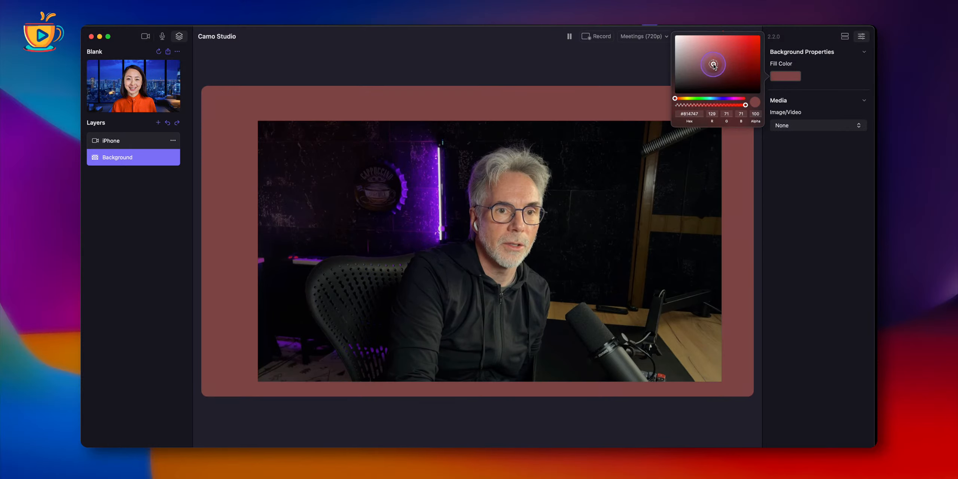
- Reposition the iPhone layer on the canvas and enlarge it from its upper-left corner until it covers the whole background
{"action": "left_click_drag", "start_coordinate": [611, 212], "coordinate": [599, 206]}
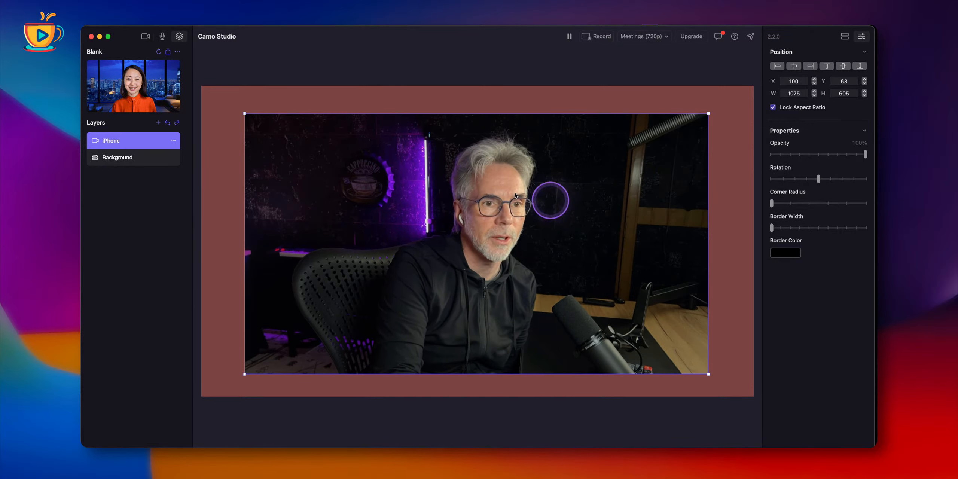
{"action": "left_click_drag", "start_coordinate": [397, 206], "coordinate": [442, 225]}
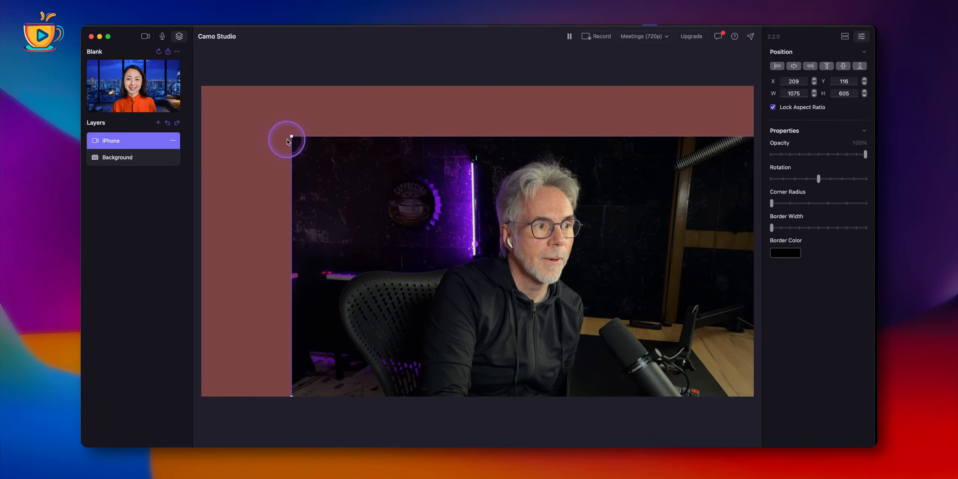
{"action": "left_click_drag", "start_coordinate": [291, 138], "coordinate": [192, 79]}
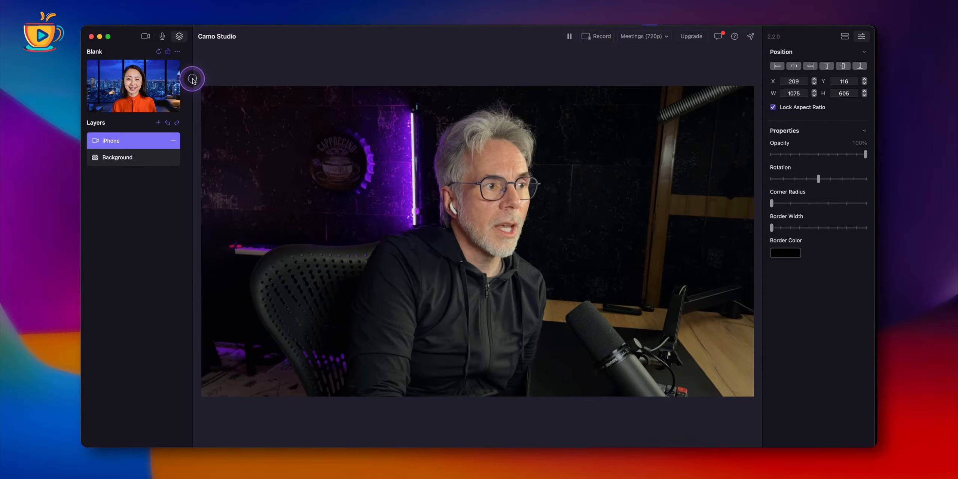
- Return to the video settings and preview the LinkedIn Tag and YouTube Tag (1) scenes, leaving YouTube Tag (1) active
{"action": "left_click", "coordinate": [145, 37]}
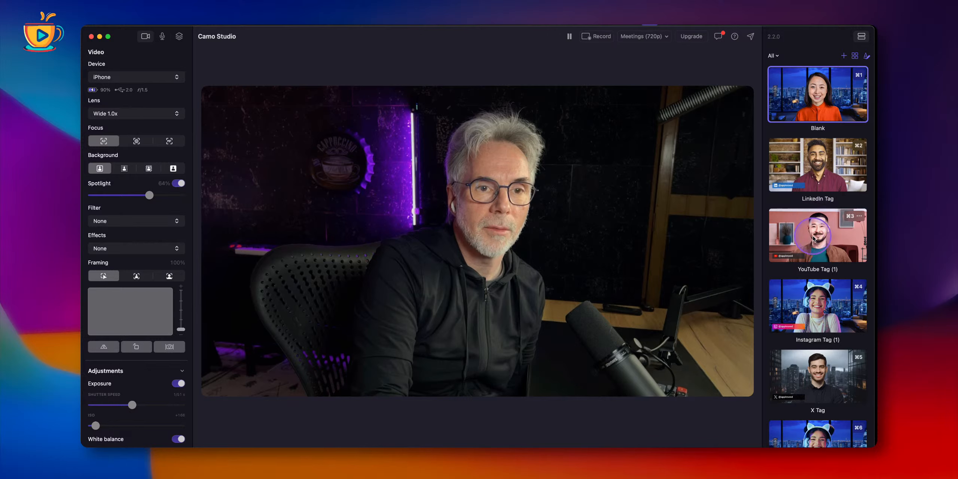
{"action": "scroll", "coordinate": [813, 239], "scroll_direction": "down", "scroll_amount": 2}
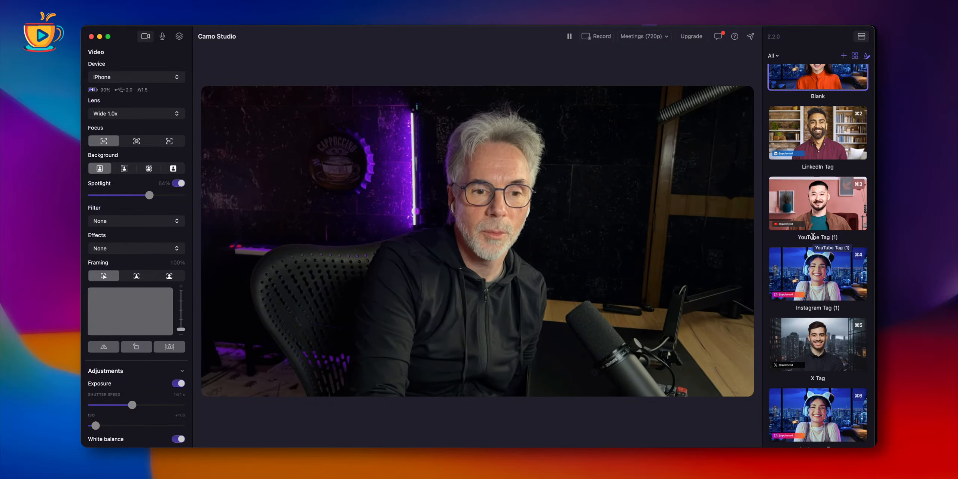
{"action": "scroll", "coordinate": [813, 236], "scroll_direction": "up", "scroll_amount": 1}
{"action": "left_click", "coordinate": [810, 164]}
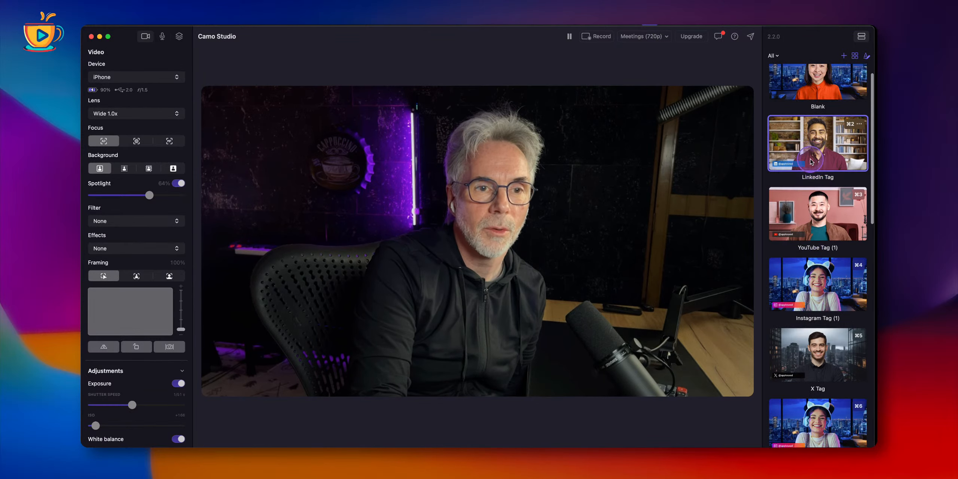
{"action": "left_click", "coordinate": [820, 230]}
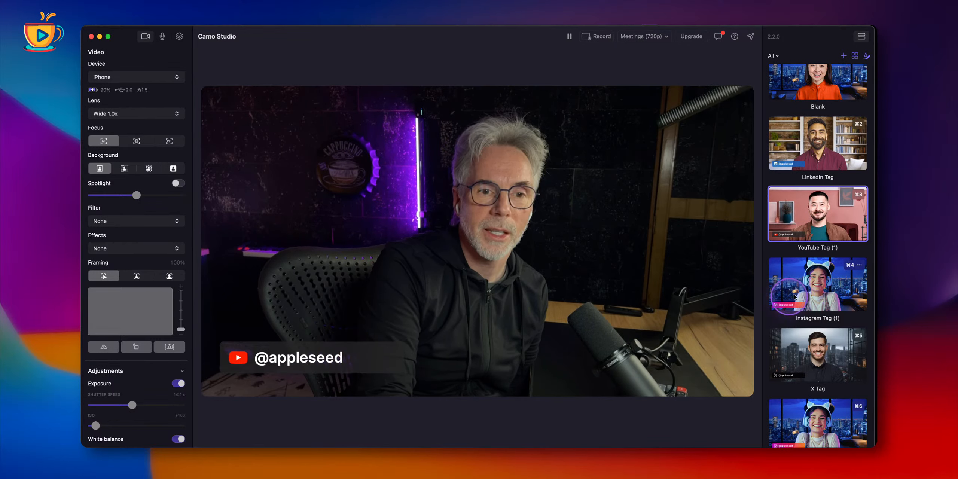
- Preview the Instagram Tag (1) and Gamertag scenes, leaving Gamertag active
{"action": "left_click", "coordinate": [812, 290]}
{"action": "scroll", "coordinate": [812, 290], "scroll_direction": "down", "scroll_amount": 5}
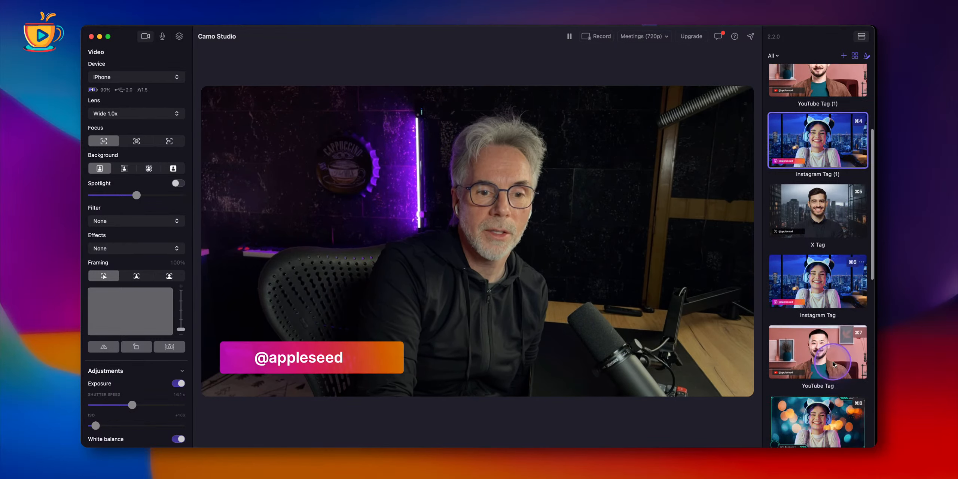
{"action": "left_click", "coordinate": [836, 375]}
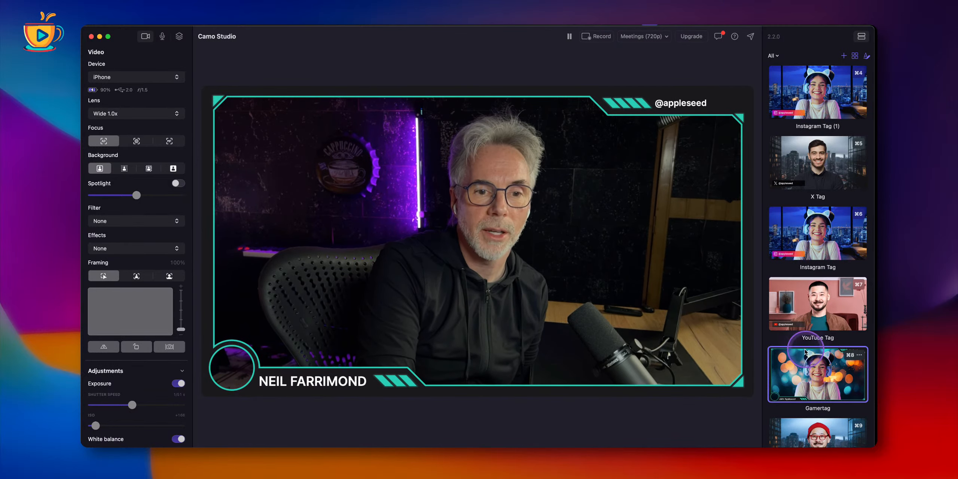
- Activate the Meet & Greet scene and set its video device to iPhone in place of the disconnected camera
{"action": "scroll", "coordinate": [805, 352], "scroll_direction": "down", "scroll_amount": 10}
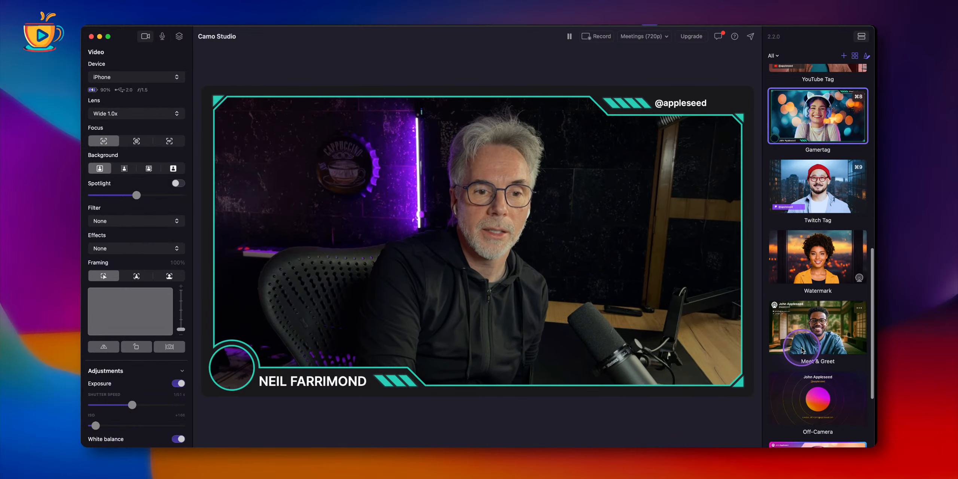
{"action": "left_click", "coordinate": [811, 341]}
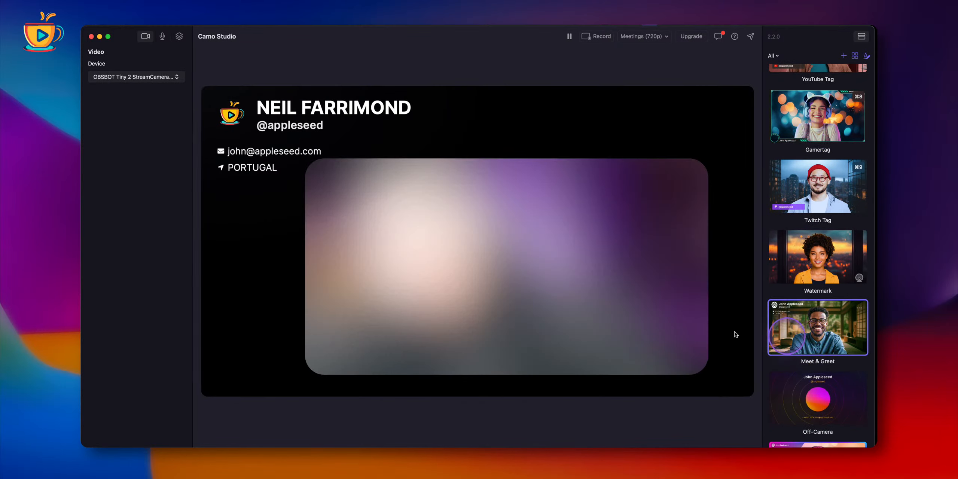
{"action": "left_click", "coordinate": [402, 239]}
{"action": "left_click", "coordinate": [173, 86]}
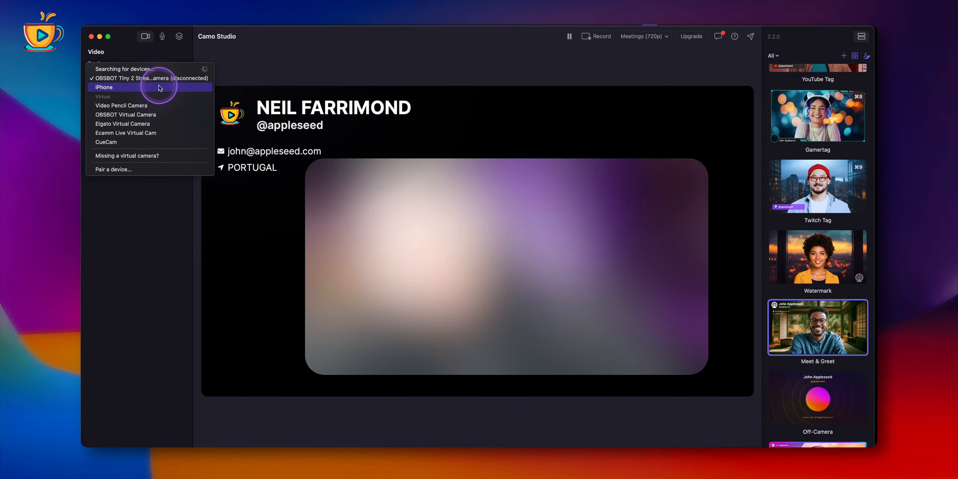
{"action": "left_click", "coordinate": [162, 88]}
{"action": "left_click", "coordinate": [460, 257]}
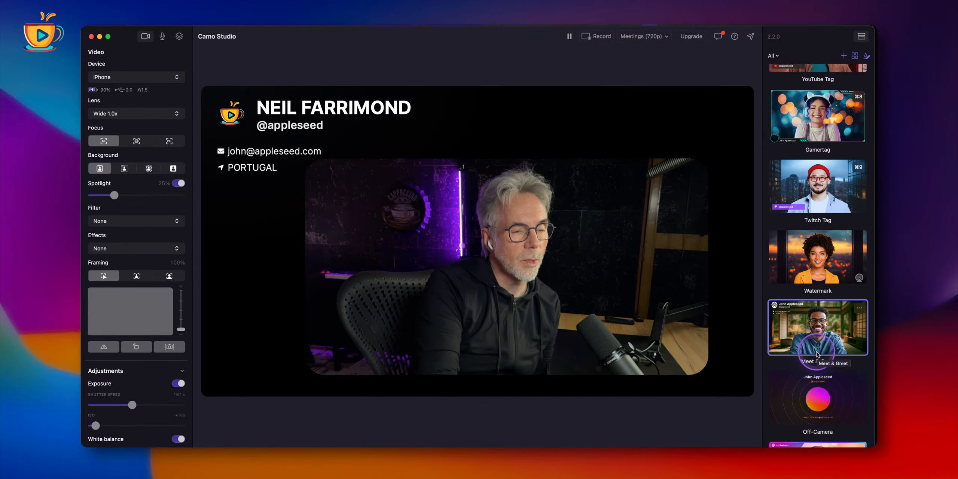
- Activate the Watermark scene and choose iPhone as its video device
{"action": "left_click", "coordinate": [800, 262]}
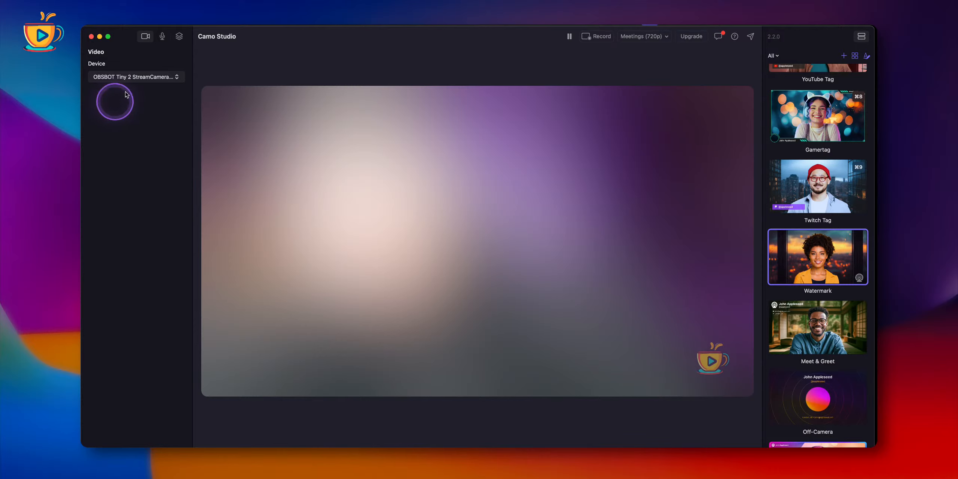
{"action": "left_click", "coordinate": [133, 77]}
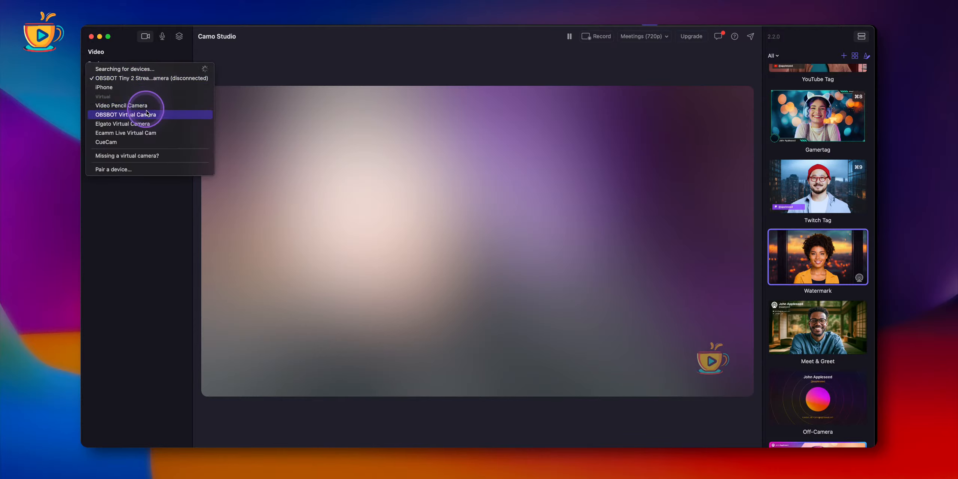
{"action": "left_click", "coordinate": [143, 90]}
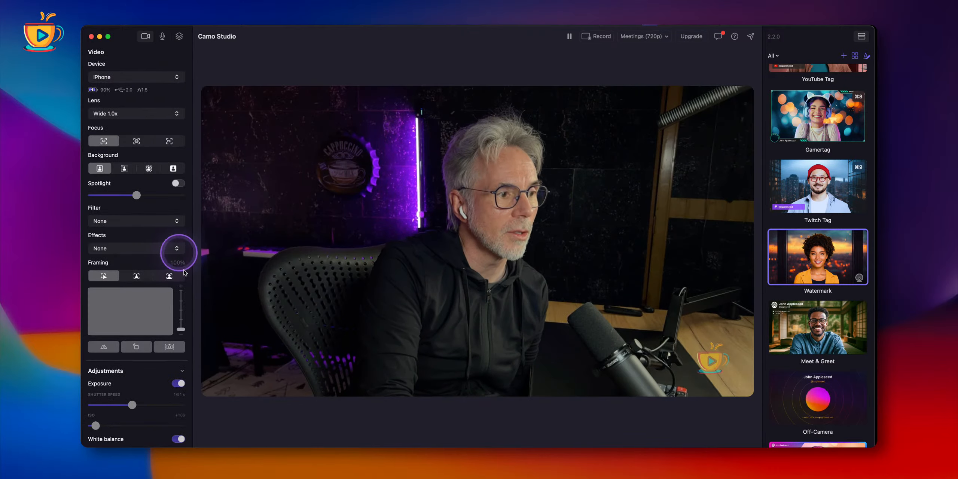
- Try a closer framing zoom on the Watermark scene, compare it with Meet & Greet, and return the zoom to 100%
{"action": "left_click_drag", "start_coordinate": [181, 329], "coordinate": [149, 307]}
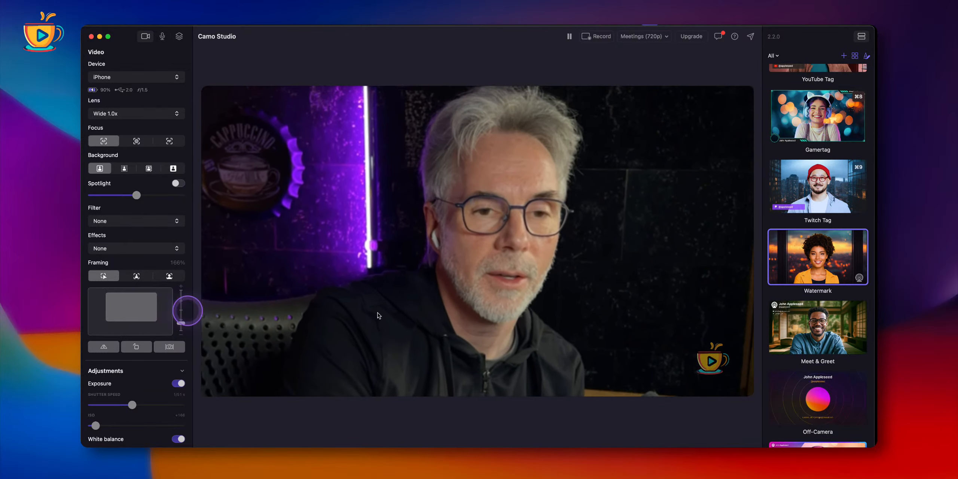
{"action": "left_click", "coordinate": [810, 324]}
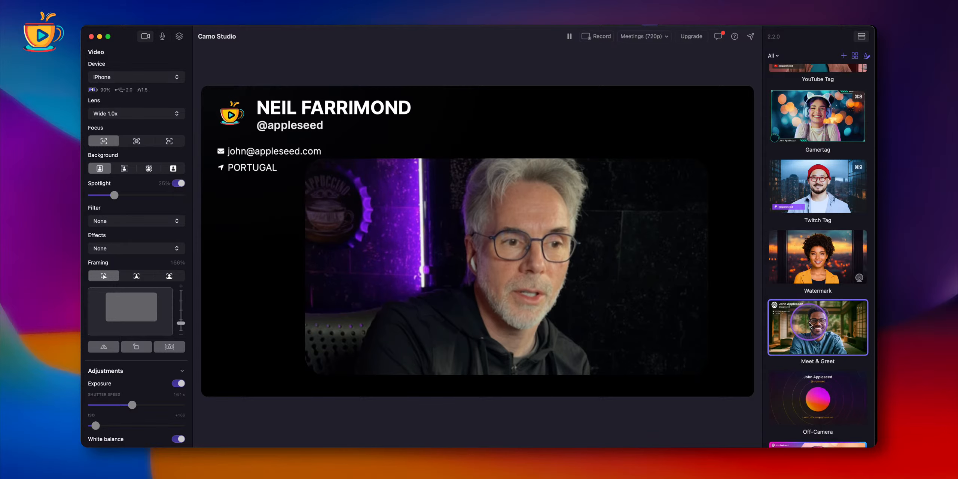
{"action": "left_click", "coordinate": [819, 265]}
{"action": "left_click", "coordinate": [823, 324]}
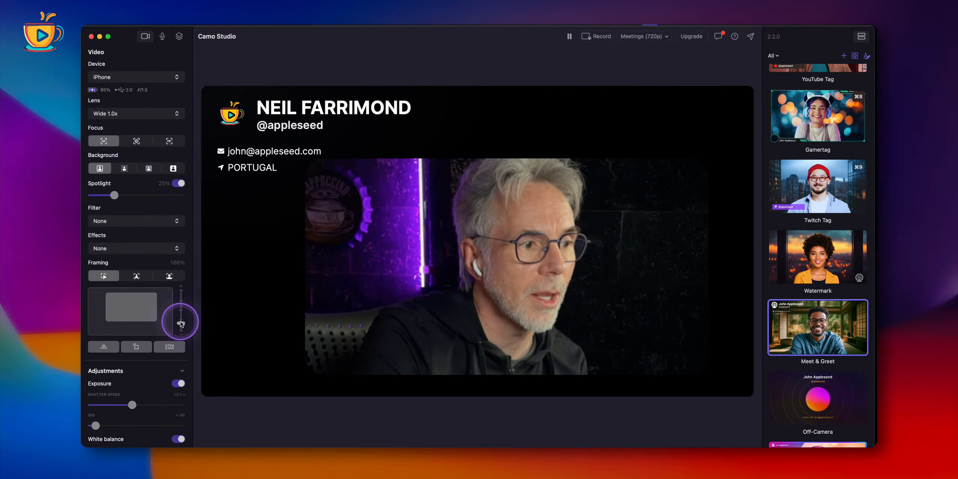
{"action": "left_click_drag", "start_coordinate": [181, 324], "coordinate": [182, 331]}
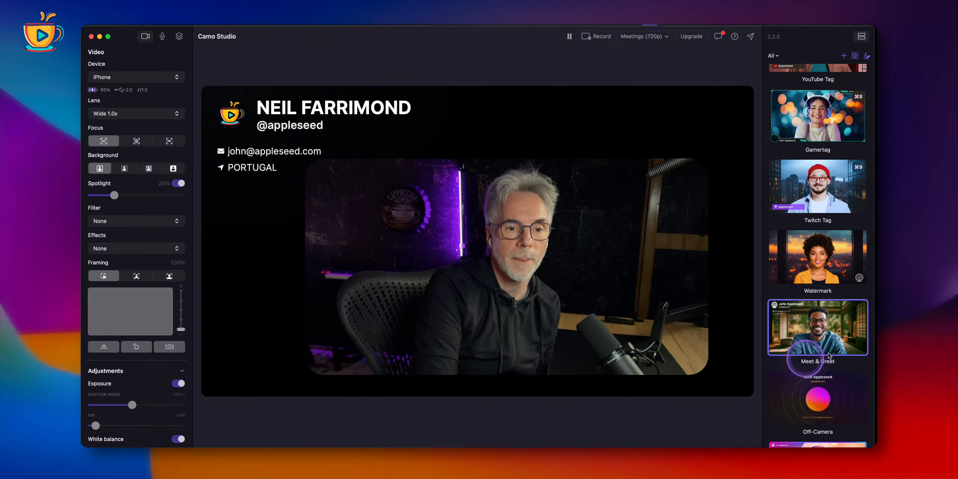
- Activate the Front & Centre scene from the scene library
{"action": "scroll", "coordinate": [831, 337], "scroll_direction": "down", "scroll_amount": 3}
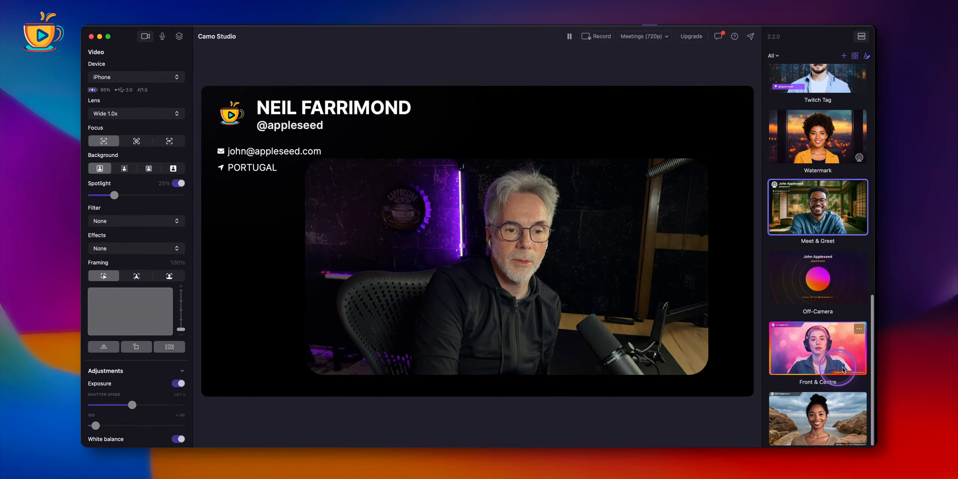
{"action": "left_click", "coordinate": [823, 350]}
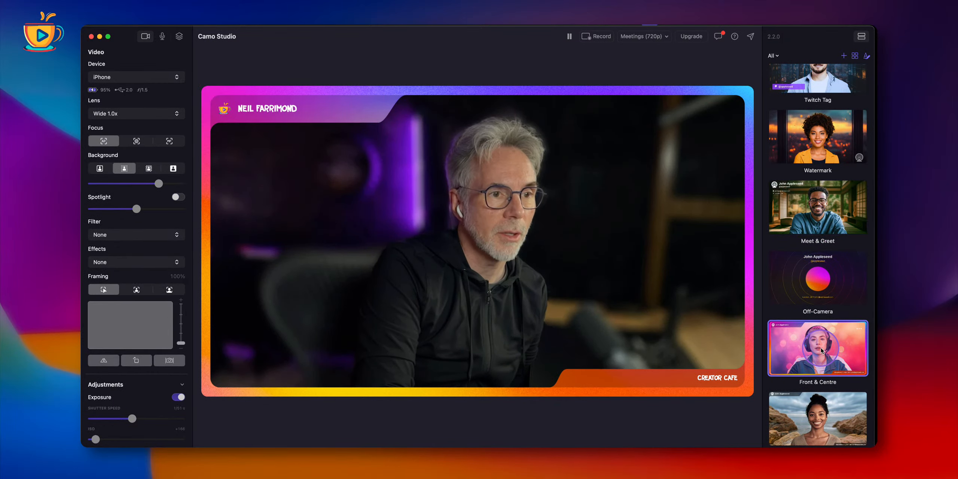
{"action": "left_click", "coordinate": [497, 301]}
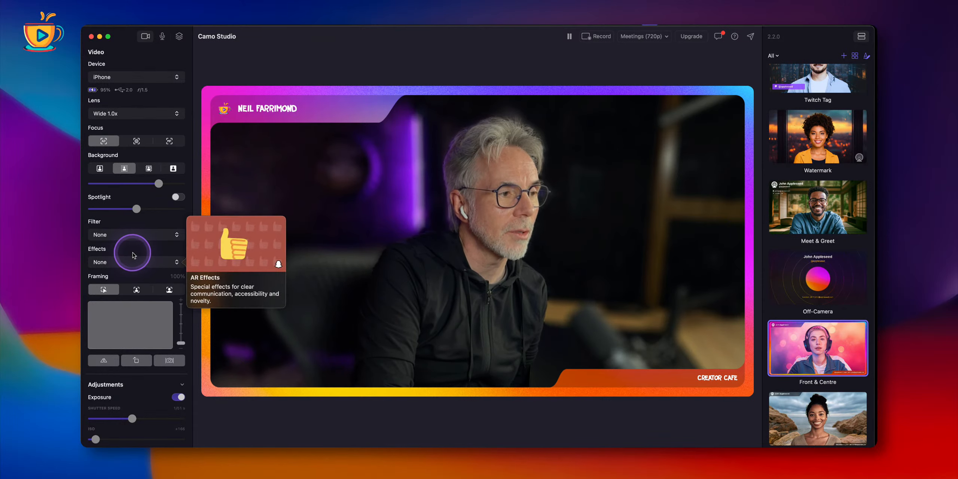
- Compare Front & Centre without a background effect, restore the adjustable background blur, and lower its strength to below the middle
{"action": "left_click", "coordinate": [99, 170]}
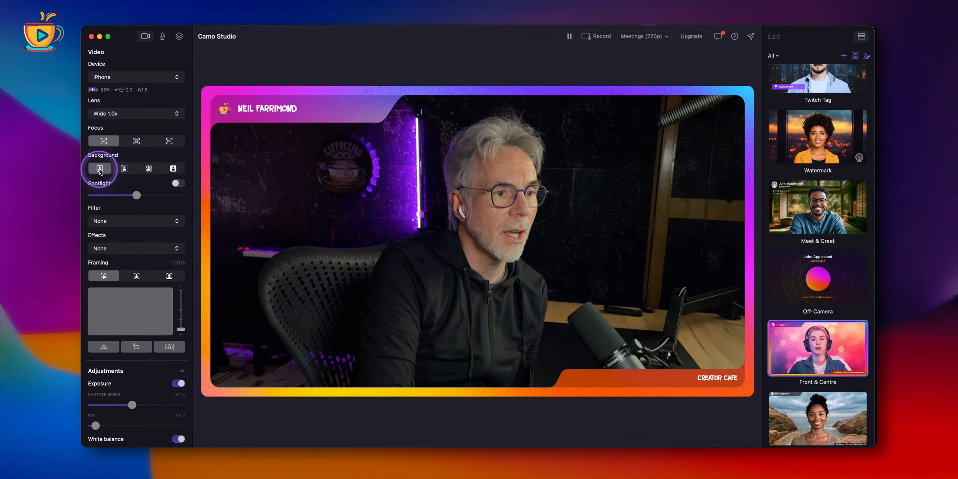
{"action": "left_click", "coordinate": [125, 170]}
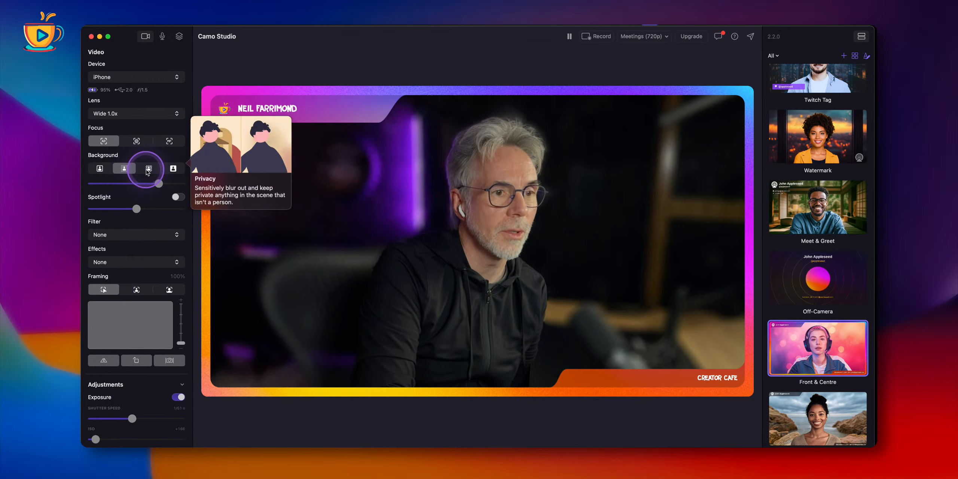
{"action": "left_click_drag", "start_coordinate": [159, 184], "coordinate": [129, 185]}
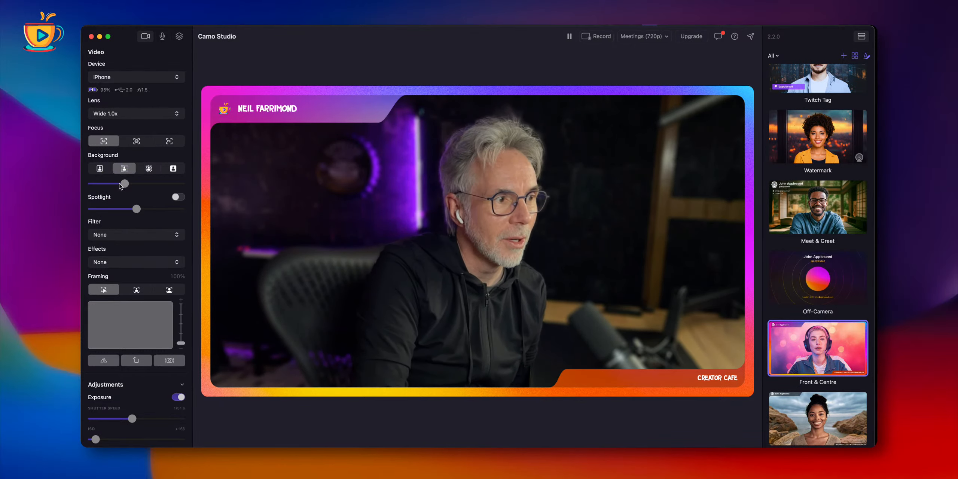
- Switch the background to Privacy and enable the Spotlight at about 52%
{"action": "left_click", "coordinate": [150, 170]}
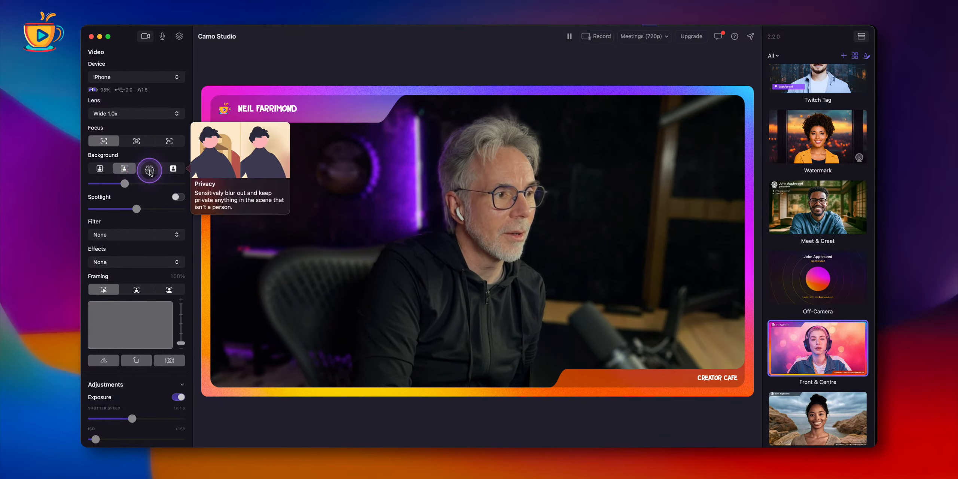
{"action": "left_click", "coordinate": [149, 171]}
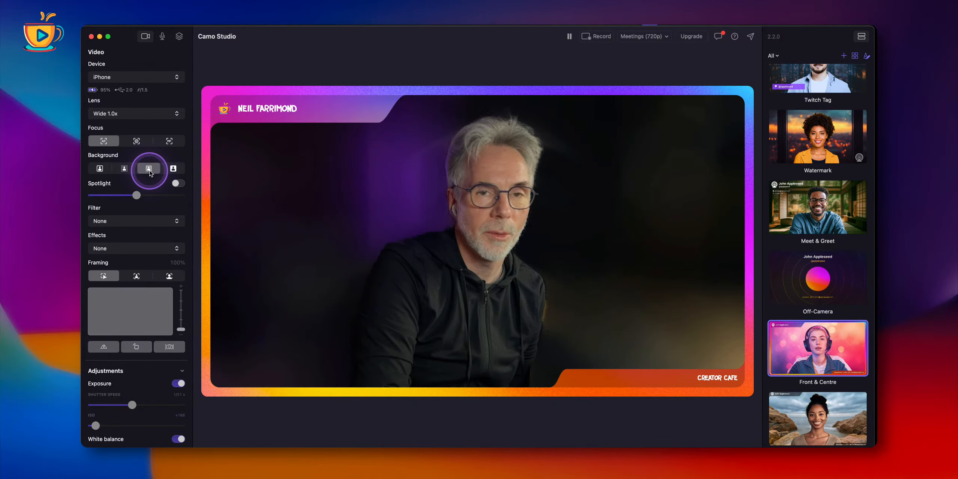
{"action": "left_click_drag", "start_coordinate": [136, 195], "coordinate": [162, 199]}
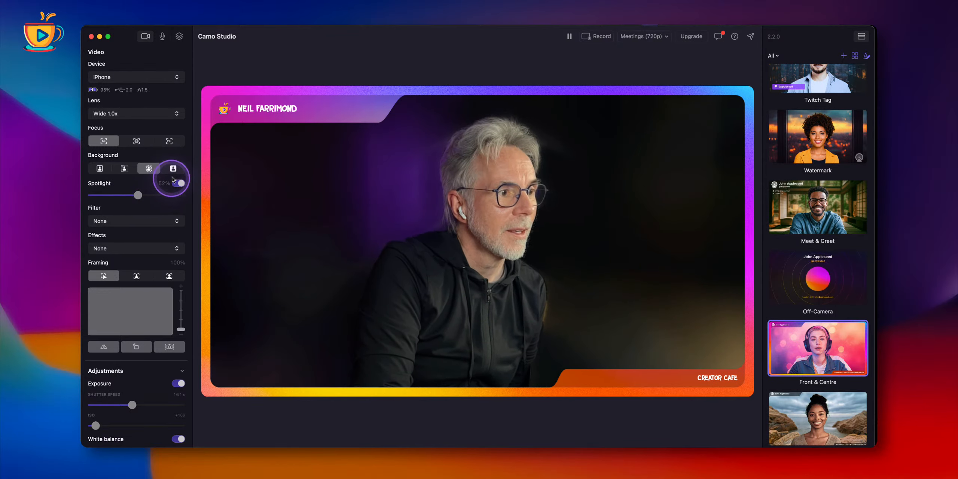
- Try the Green background replacement, view its Physical Green Screen options, and return to the adjustable background blur
{"action": "left_click", "coordinate": [172, 171]}
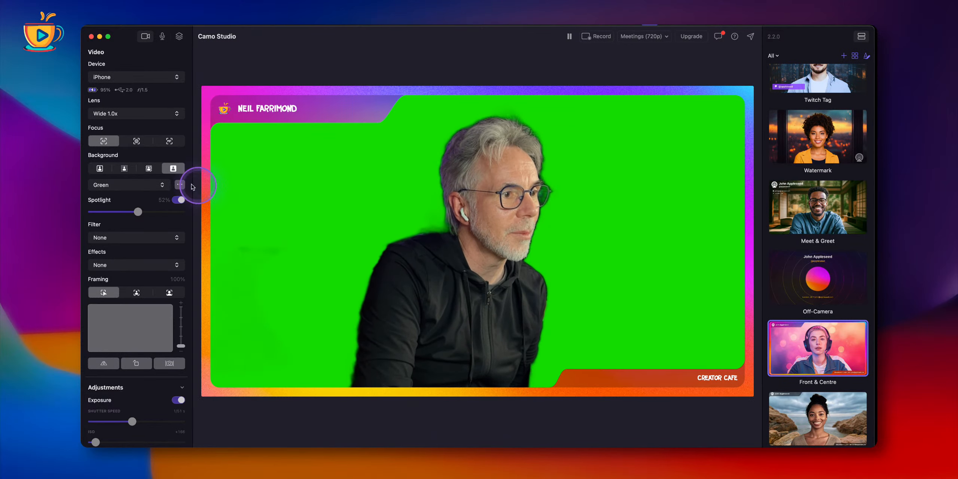
{"action": "left_click", "coordinate": [180, 184]}
{"action": "left_click", "coordinate": [245, 134]}
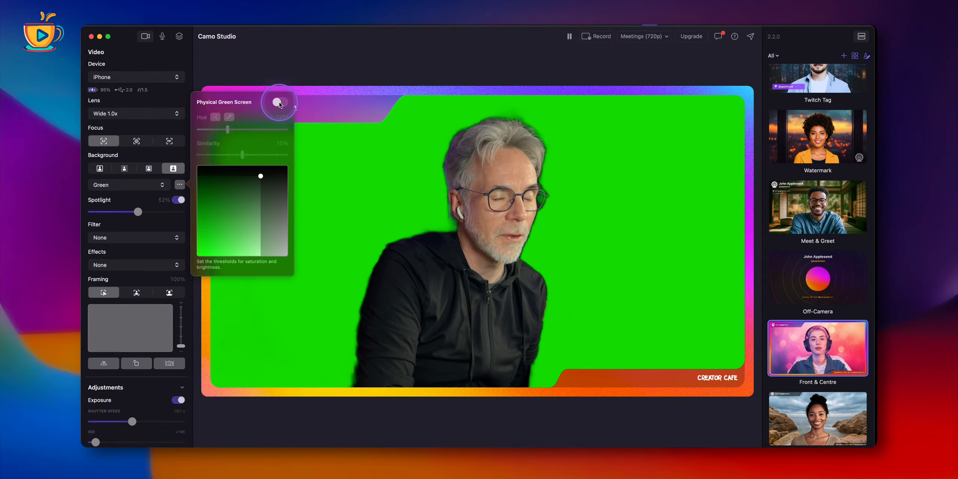
{"action": "left_click", "coordinate": [127, 167]}
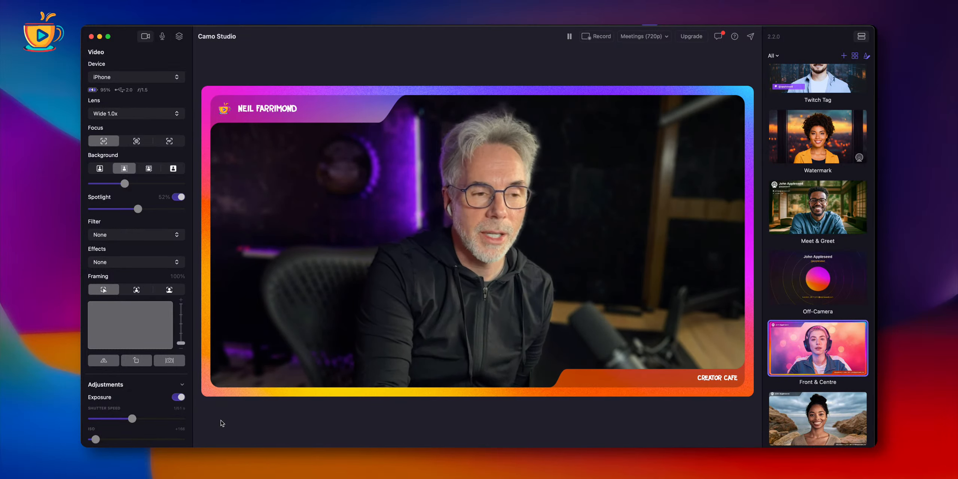
{"action": "left_click", "coordinate": [222, 420]}
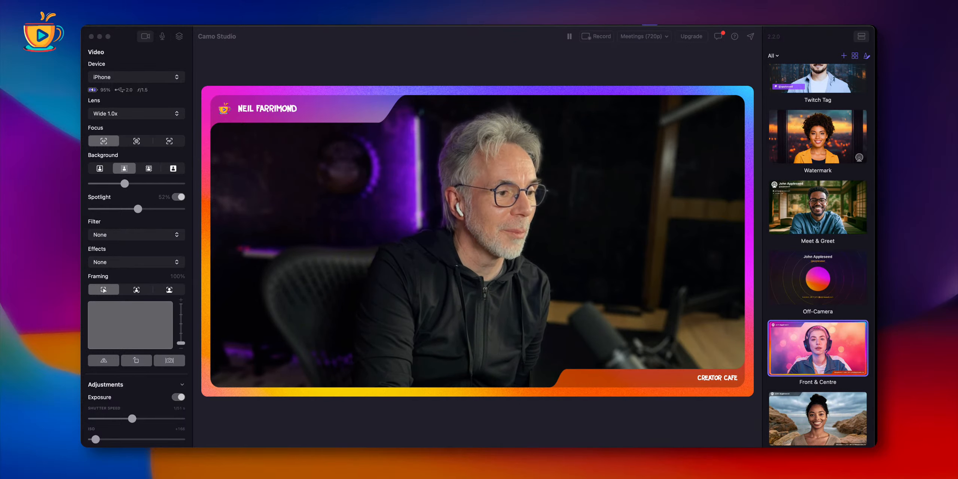
{"action": "left_click", "coordinate": [240, 417]}
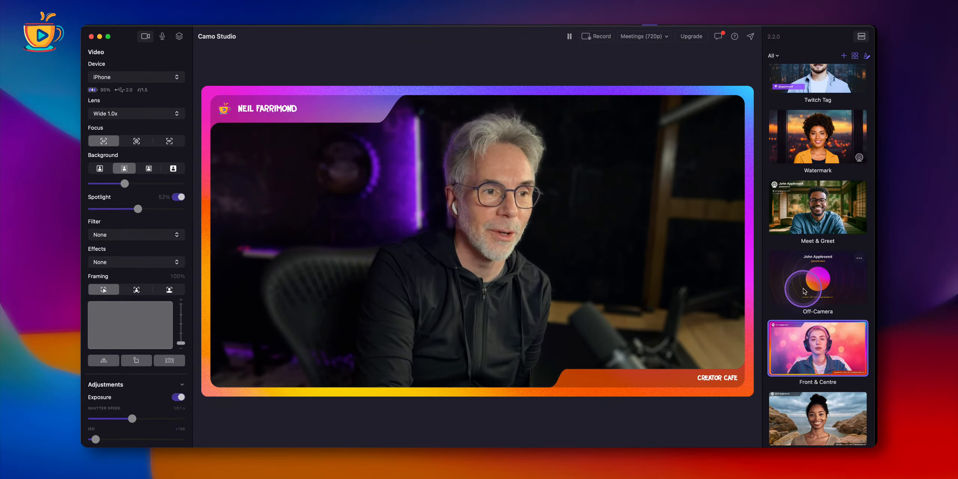
- Set the Spotlight to 75% with the Privacy background, and compare it with no background effect before returning to adjustable blur
{"action": "left_click", "coordinate": [150, 169]}
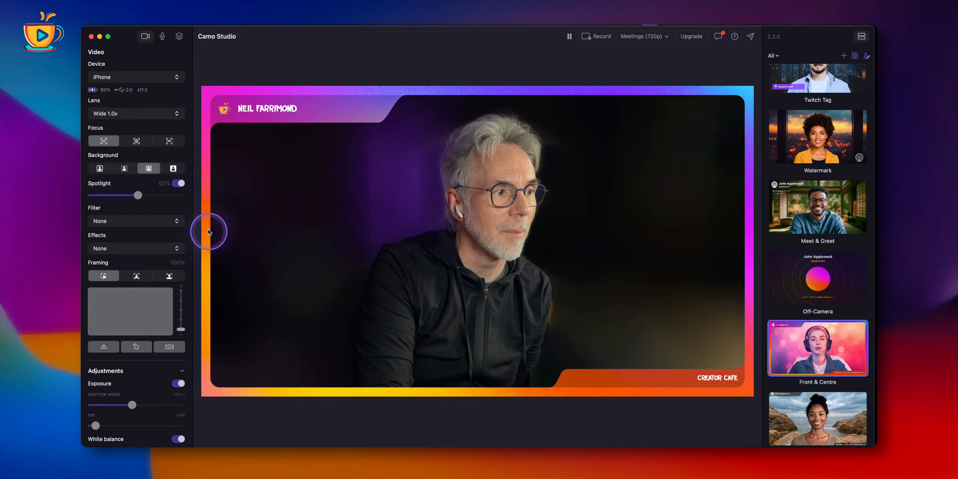
{"action": "left_click", "coordinate": [179, 183]}
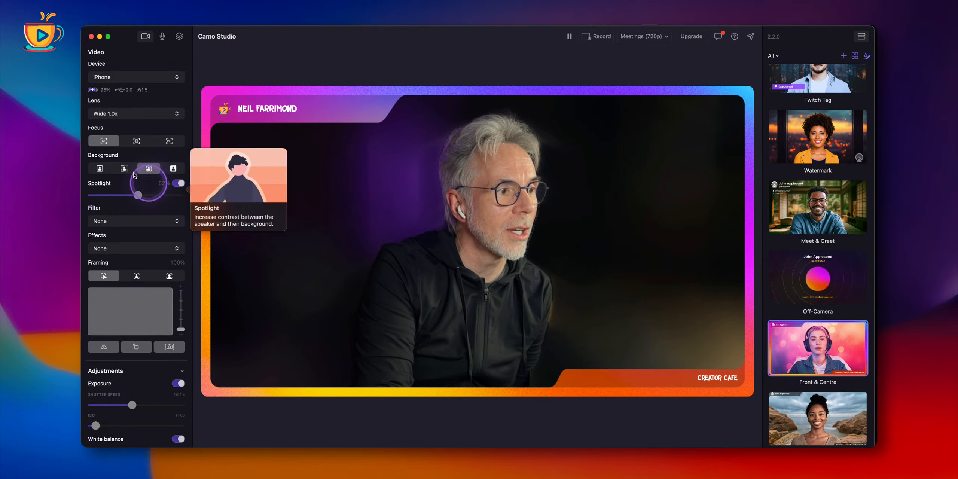
{"action": "left_click_drag", "start_coordinate": [137, 195], "coordinate": [149, 195]}
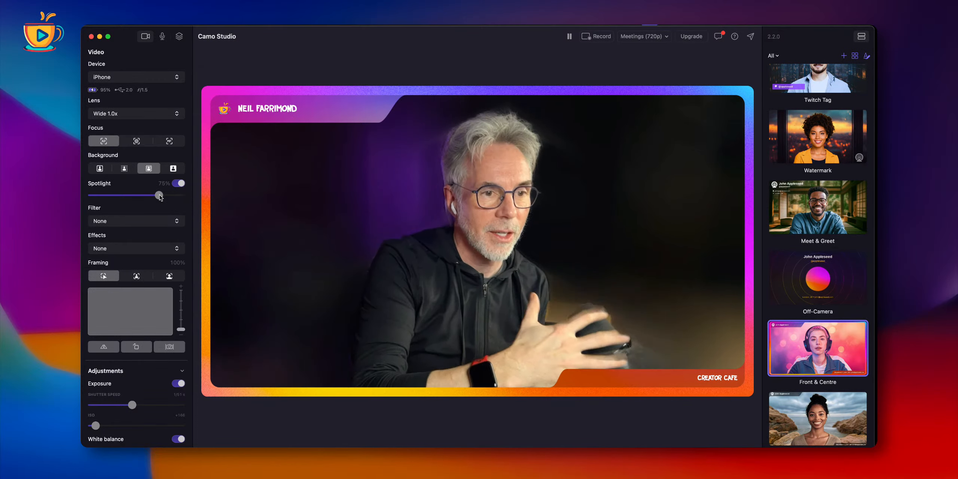
{"action": "left_click", "coordinate": [102, 170]}
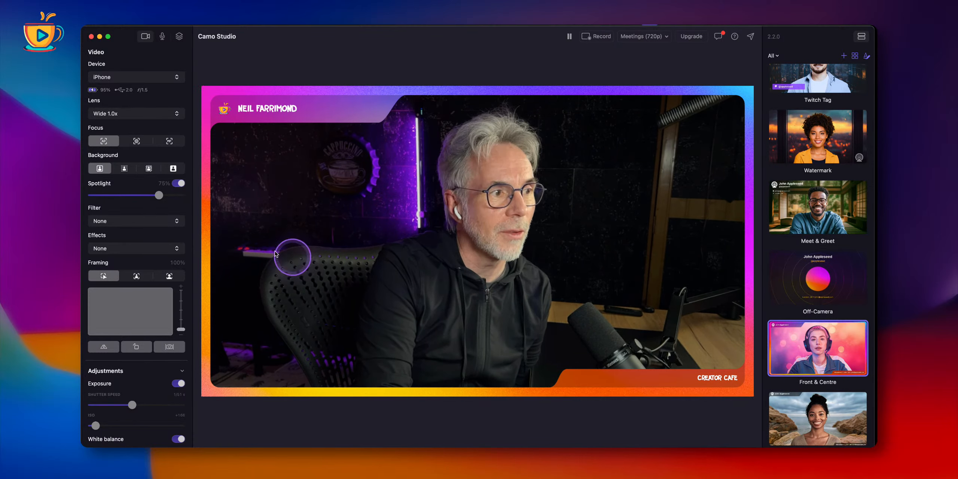
{"action": "left_click", "coordinate": [124, 169]}
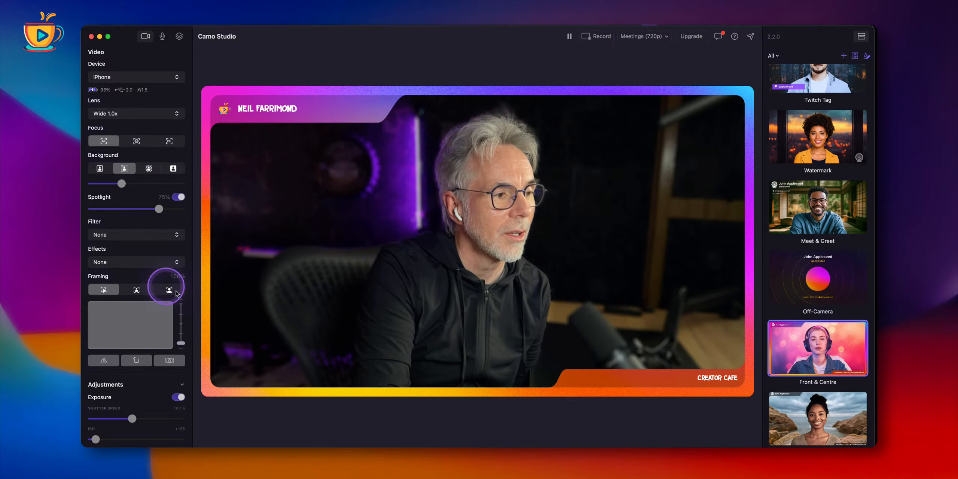
- Activate the Anywhere Studio scene at the end of the scene library
{"action": "scroll", "coordinate": [858, 348], "scroll_direction": "down", "scroll_amount": 2}
{"action": "scroll", "coordinate": [851, 349], "scroll_direction": "down", "scroll_amount": 1}
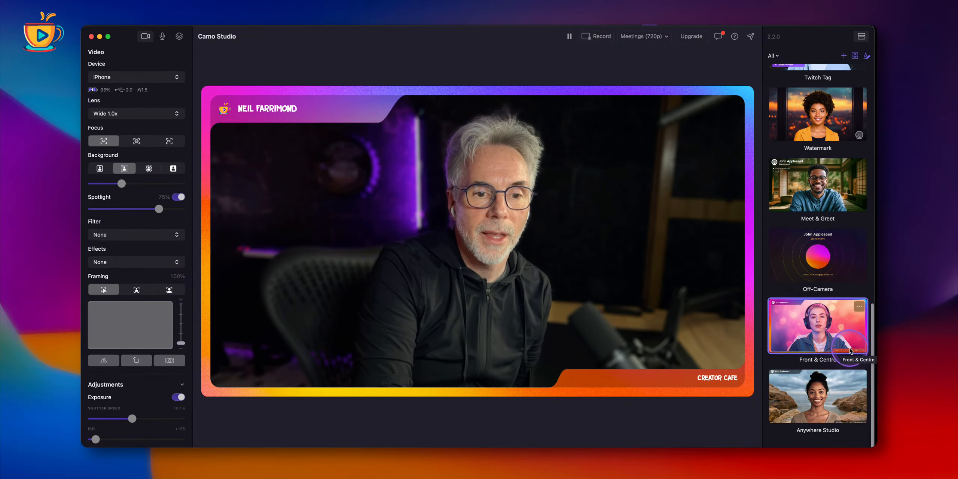
{"action": "left_click", "coordinate": [828, 381]}
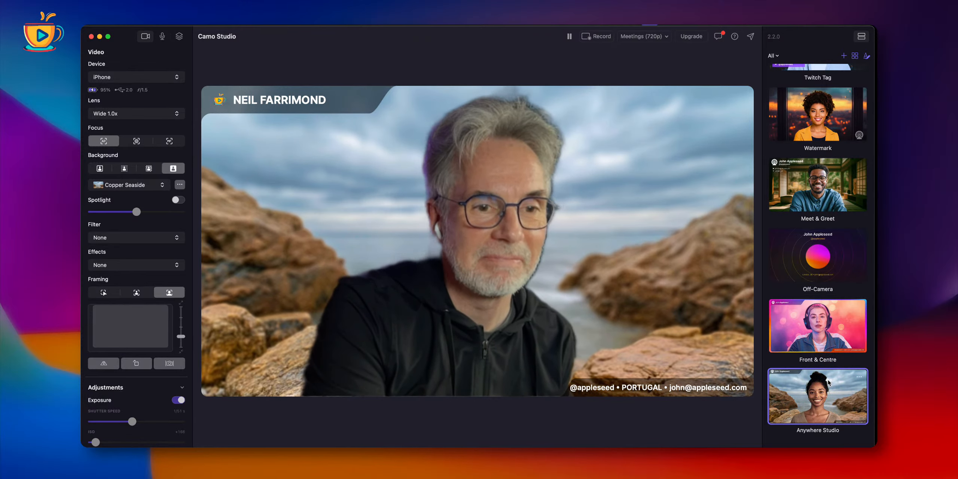
{"action": "left_click", "coordinate": [681, 350]}
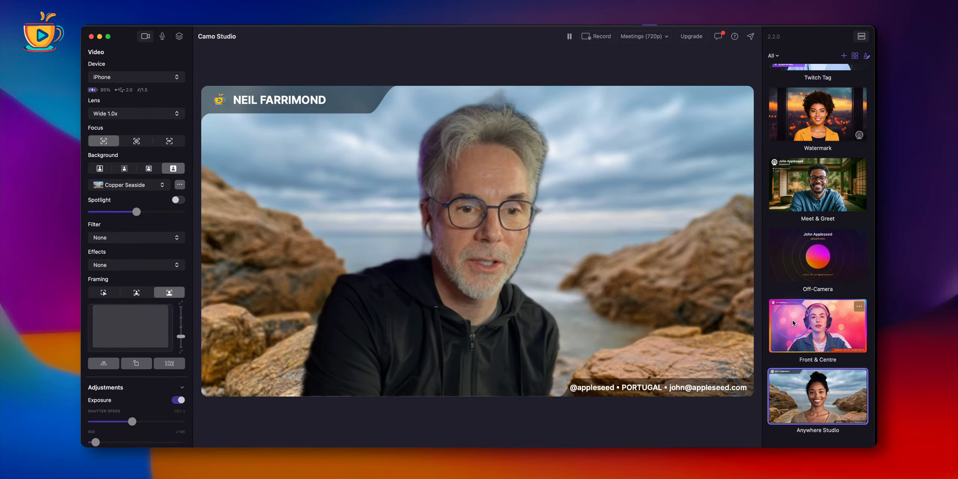
- Activate the Front & Centre scene, try the YouTube Tag (1) scene, and return to Front & Centre
{"action": "left_click", "coordinate": [794, 323]}
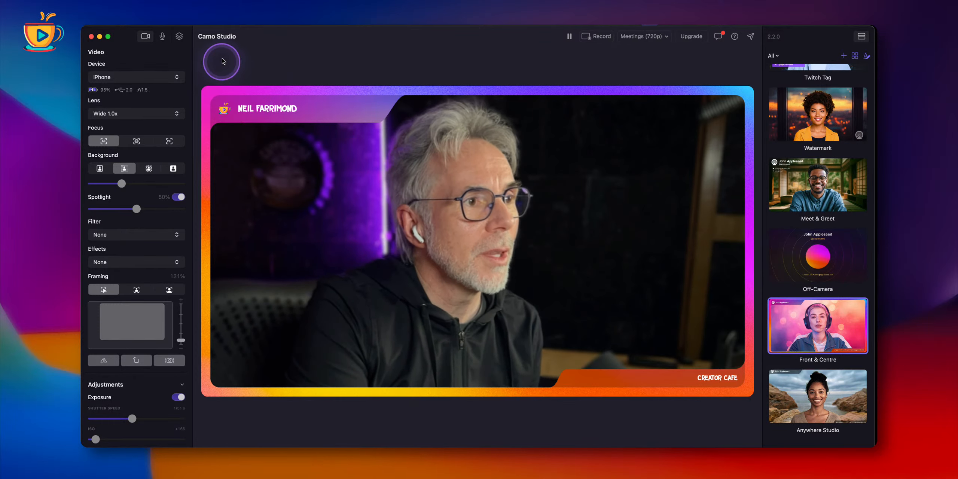
{"action": "left_click", "coordinate": [218, 25]}
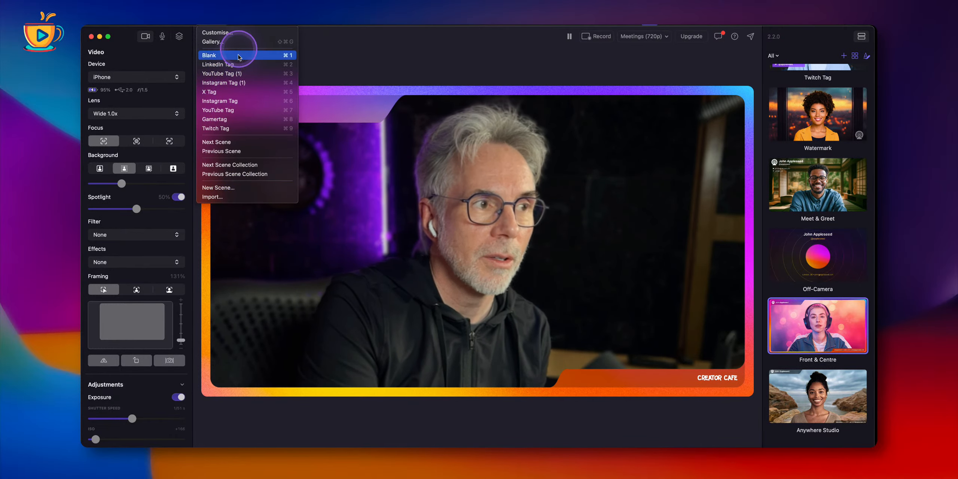
{"action": "left_click", "coordinate": [238, 77]}
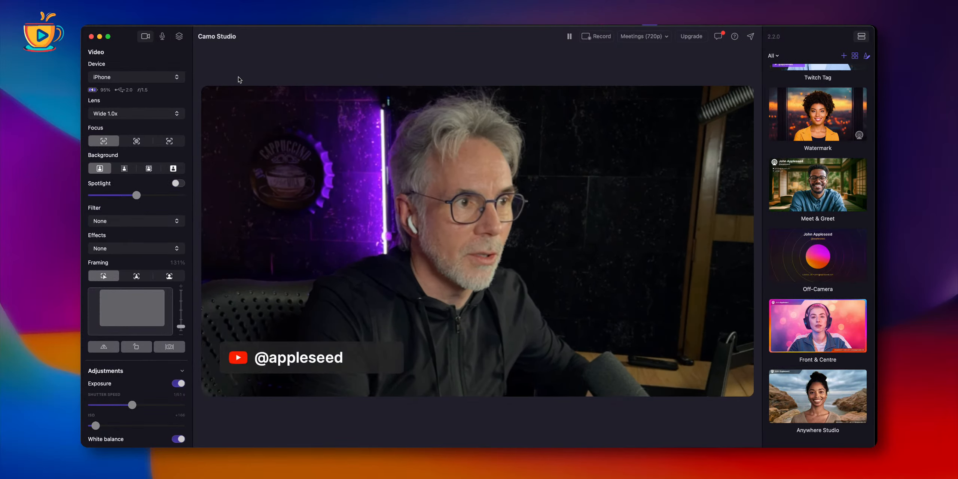
{"action": "left_click", "coordinate": [821, 320]}
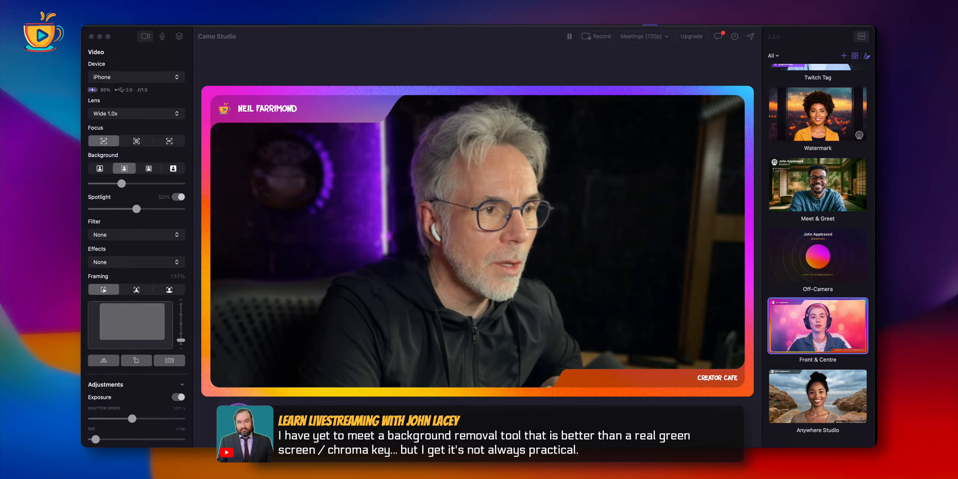
{"action": "left_click", "coordinate": [239, 422]}
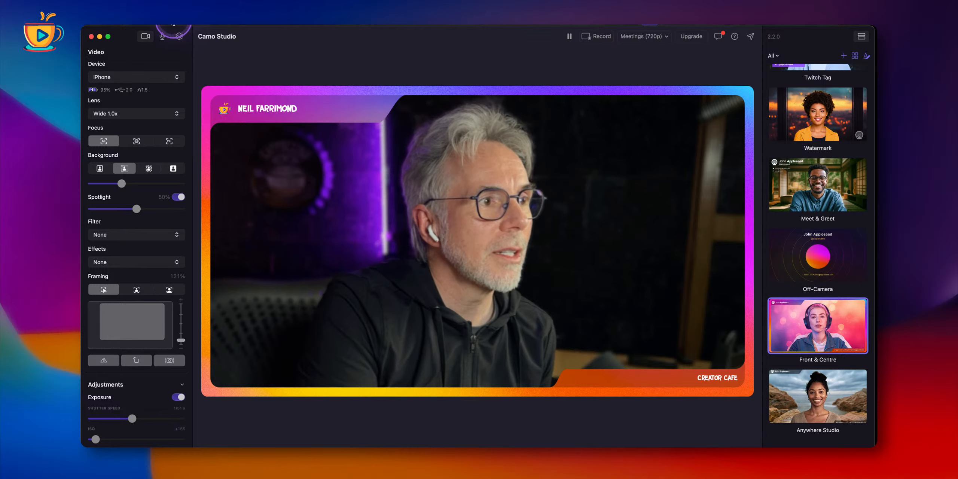
- Open the scene customisation window, move it clear of the preview, and look through all scenes in the collection
{"action": "left_click", "coordinate": [217, 24]}
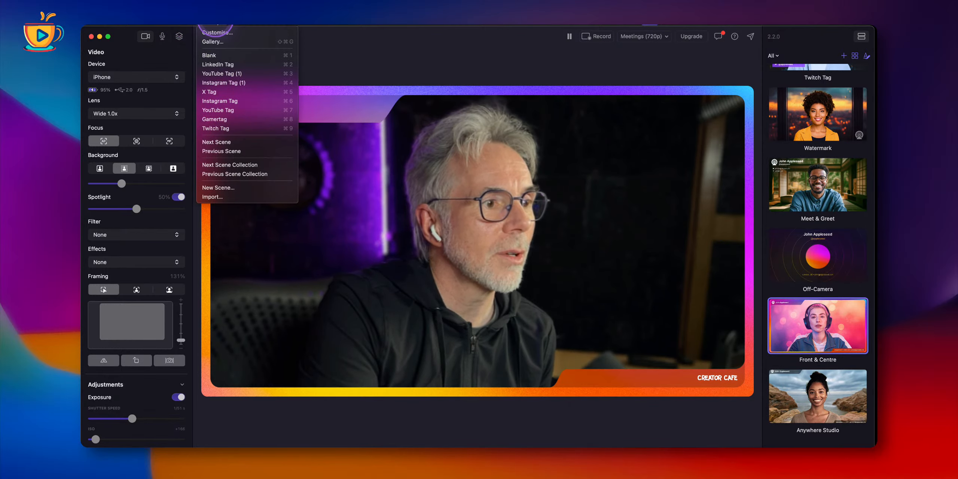
{"action": "left_click", "coordinate": [223, 34]}
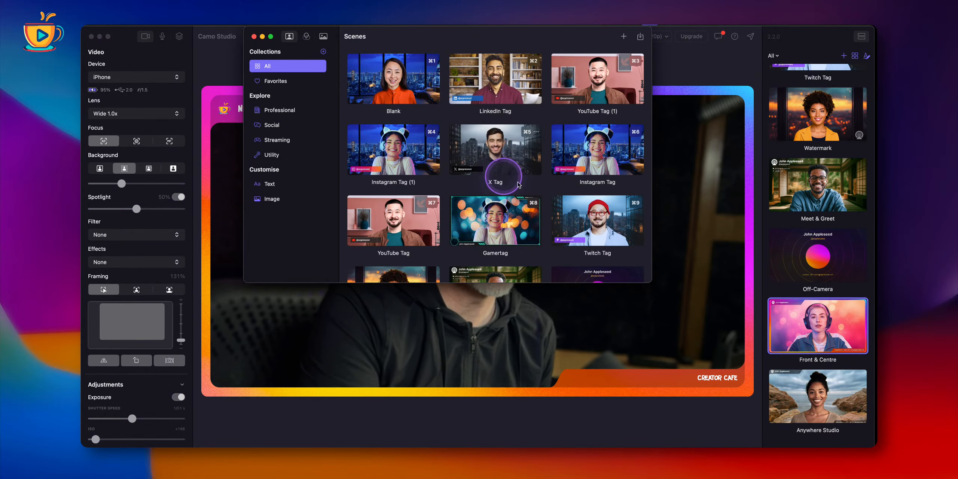
{"action": "scroll", "coordinate": [531, 189], "scroll_direction": "down", "scroll_amount": 5}
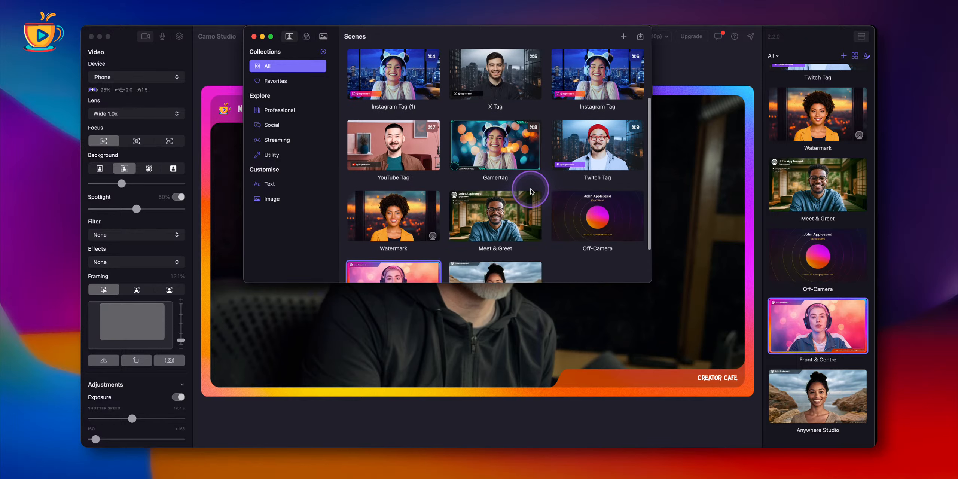
{"action": "scroll", "coordinate": [531, 192], "scroll_direction": "up", "scroll_amount": 5}
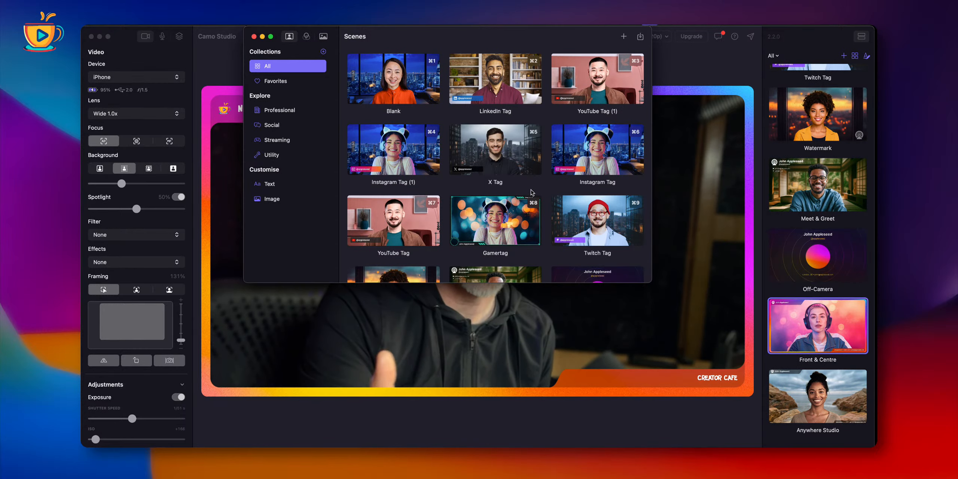
{"action": "left_click", "coordinate": [481, 37]}
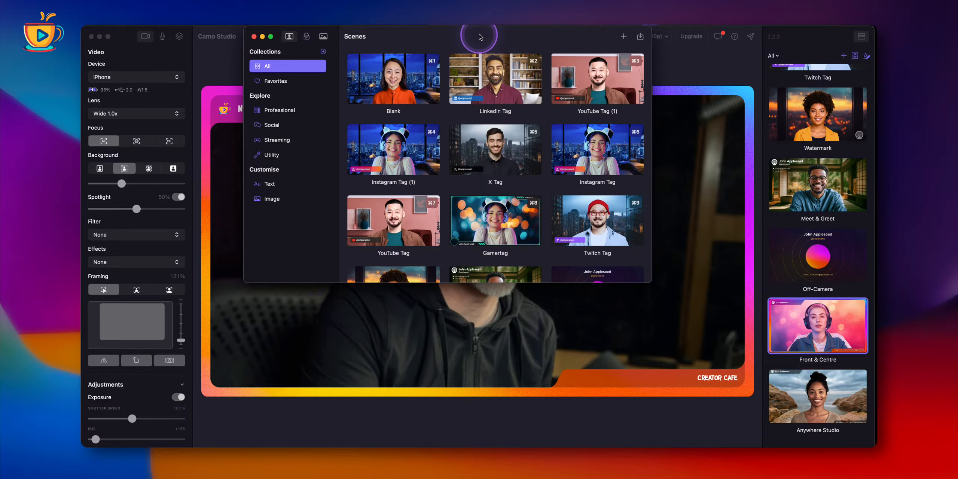
{"action": "left_click_drag", "start_coordinate": [481, 36], "coordinate": [331, 90]}
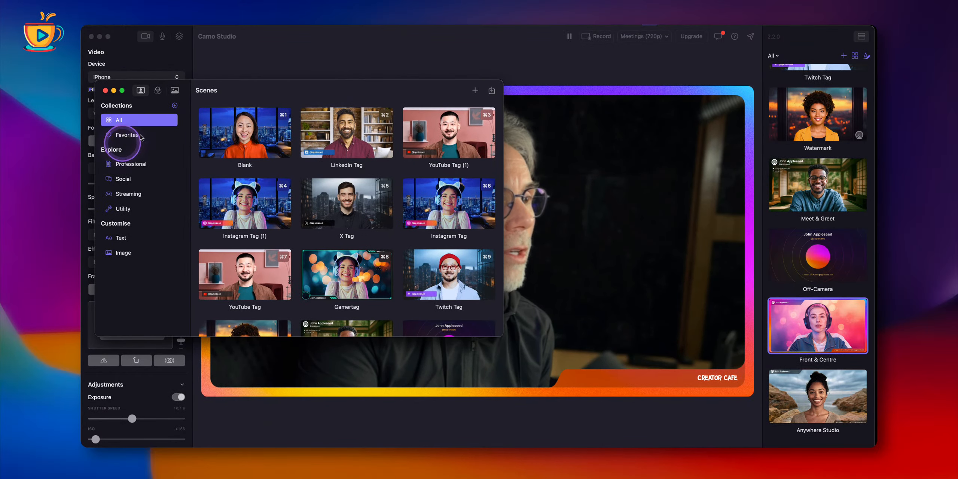
{"action": "scroll", "coordinate": [318, 222], "scroll_direction": "down", "scroll_amount": 2}
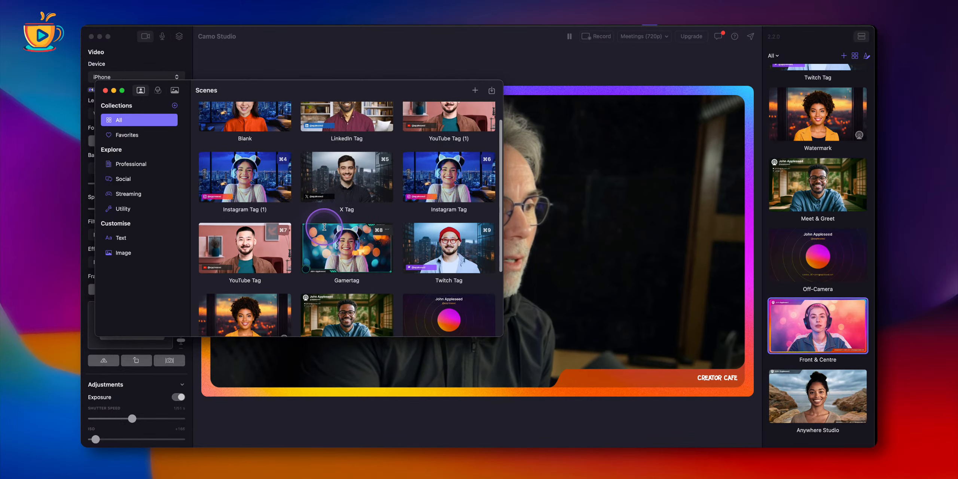
{"action": "scroll", "coordinate": [324, 227], "scroll_direction": "down", "scroll_amount": 5}
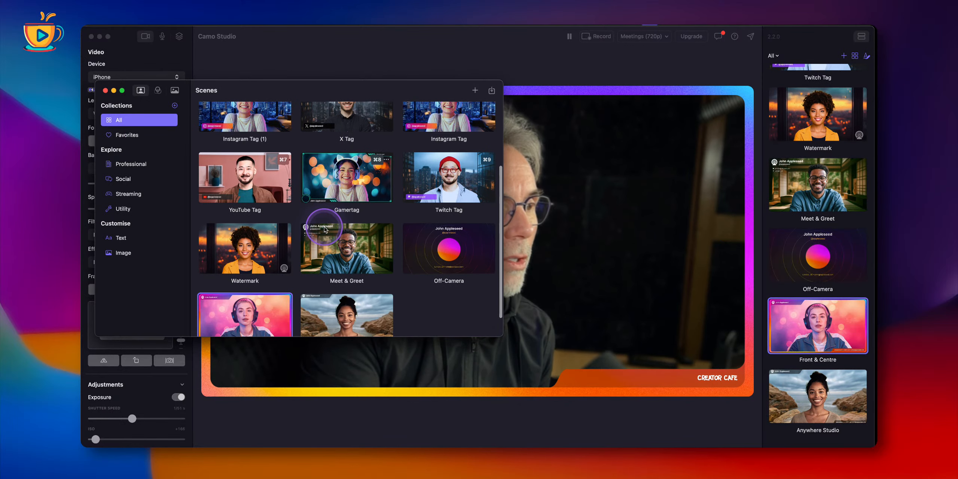
- Add the Team Meeting scene from the Professional category and locate it in the scene library
{"action": "left_click", "coordinate": [131, 164]}
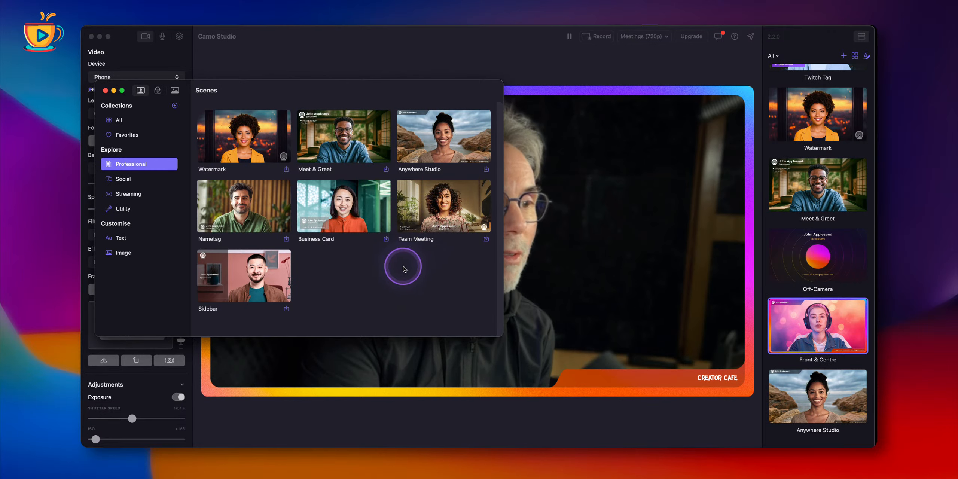
{"action": "left_click", "coordinate": [486, 240]}
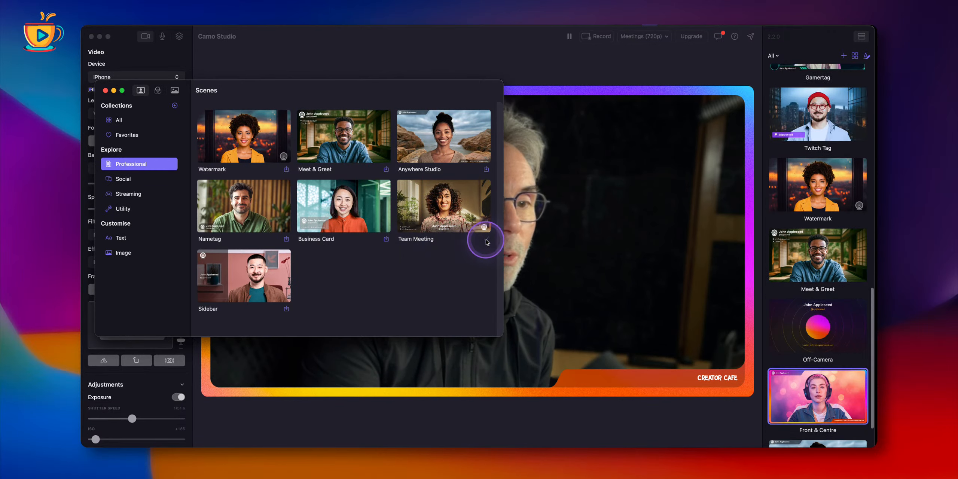
{"action": "scroll", "coordinate": [812, 395], "scroll_direction": "up", "scroll_amount": 10}
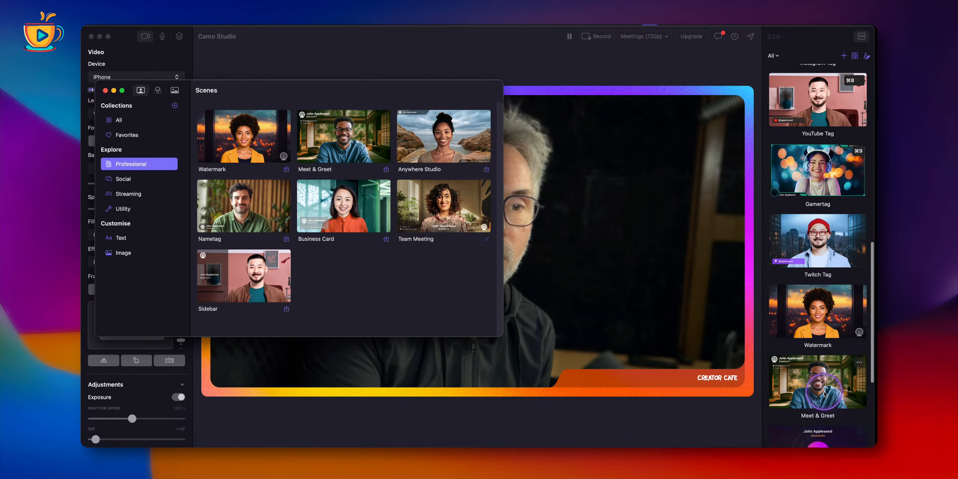
{"action": "scroll", "coordinate": [827, 391], "scroll_direction": "up", "scroll_amount": 5}
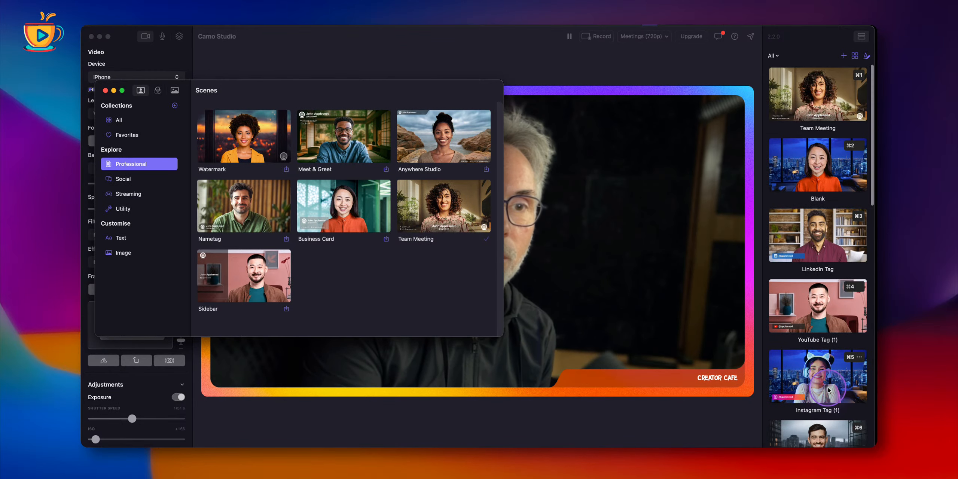
- View the Social scene category and add the Dreamy scene from the Streaming category
{"action": "left_click", "coordinate": [118, 181]}
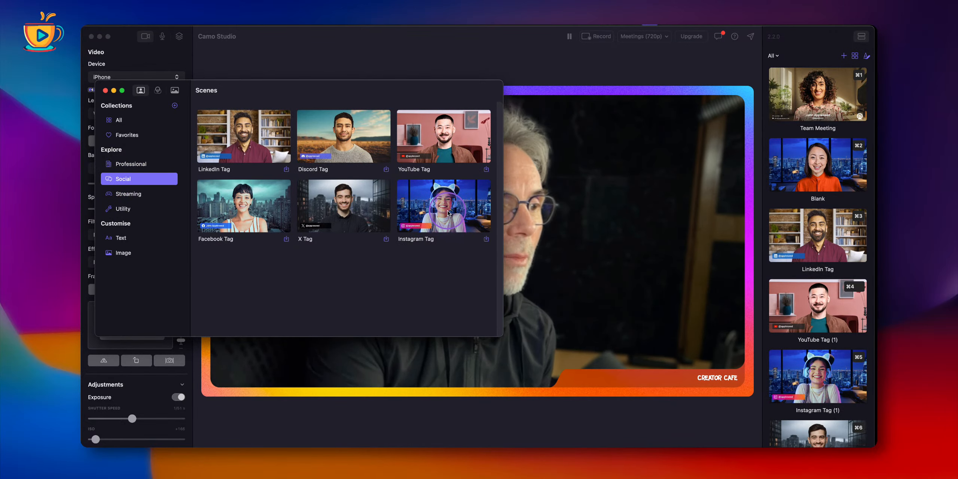
{"action": "left_click", "coordinate": [142, 195]}
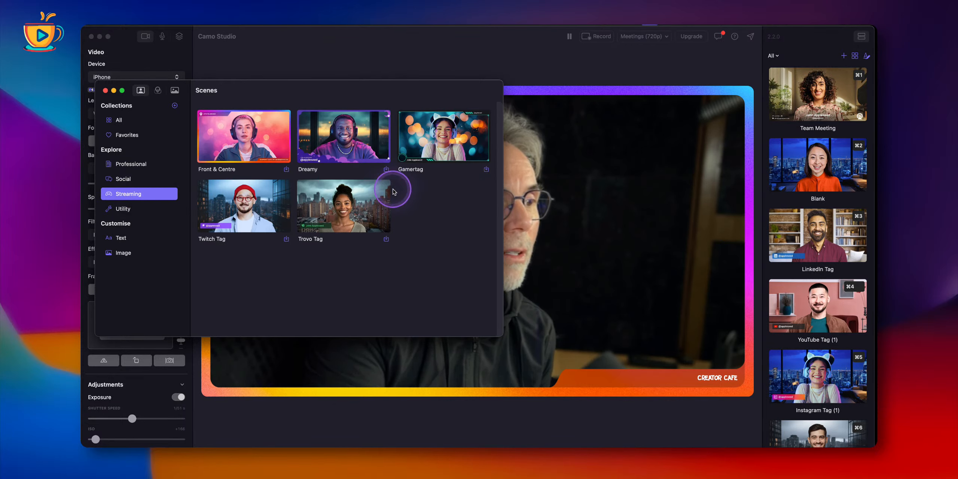
{"action": "left_click", "coordinate": [386, 171]}
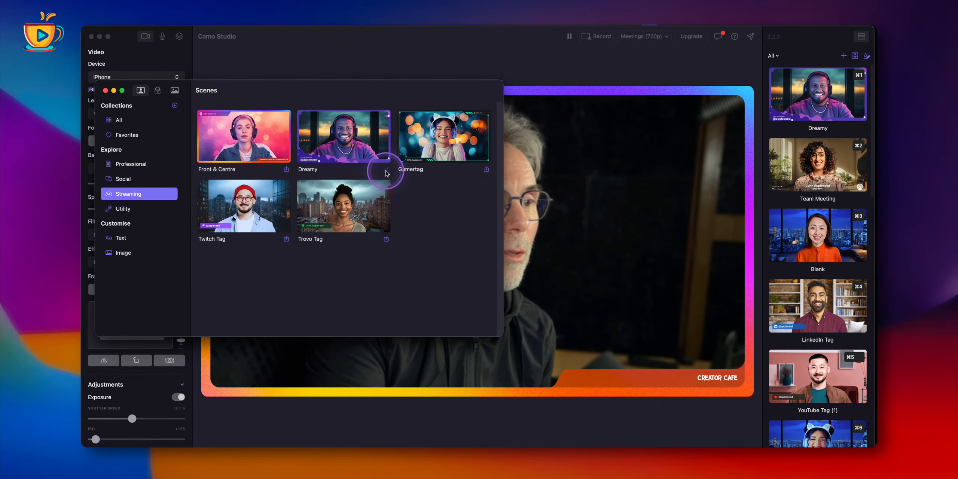
- Add the Vignette, Alignment and Head & Shoulders scenes from the Utility category and return to the main window
{"action": "left_click", "coordinate": [116, 208]}
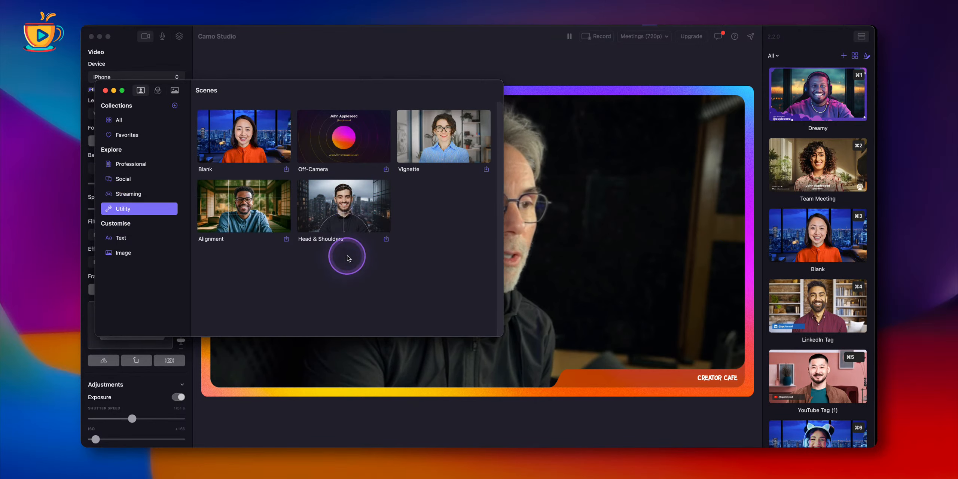
{"action": "left_click", "coordinate": [486, 170]}
{"action": "left_click", "coordinate": [286, 239]}
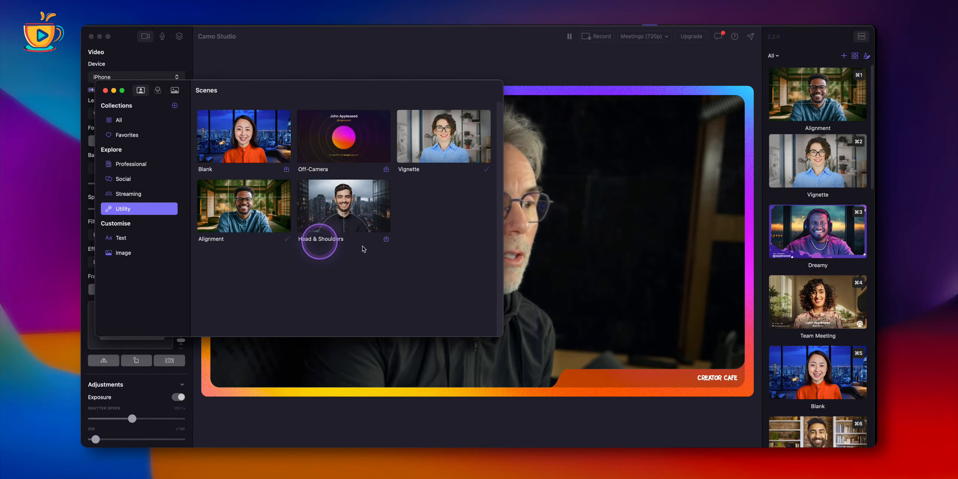
{"action": "left_click", "coordinate": [386, 239]}
{"action": "left_click", "coordinate": [626, 248]}
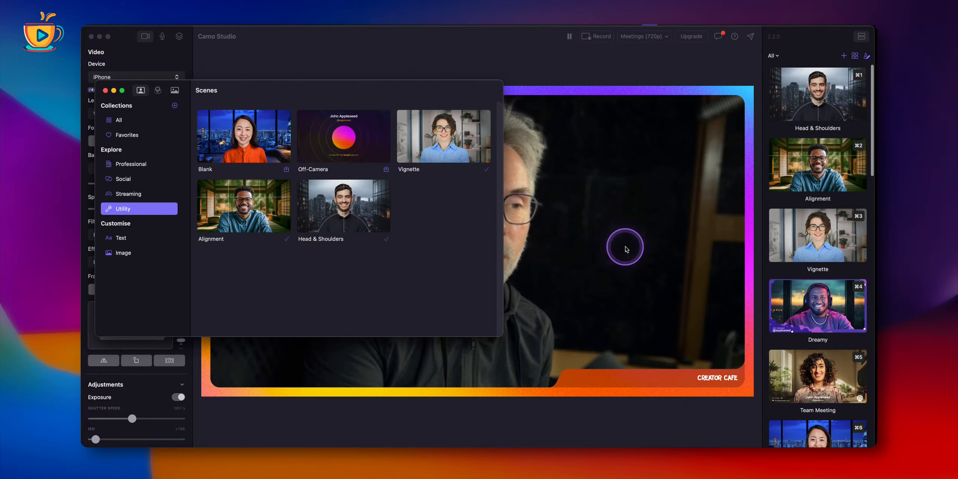
{"action": "left_click", "coordinate": [789, 184]}
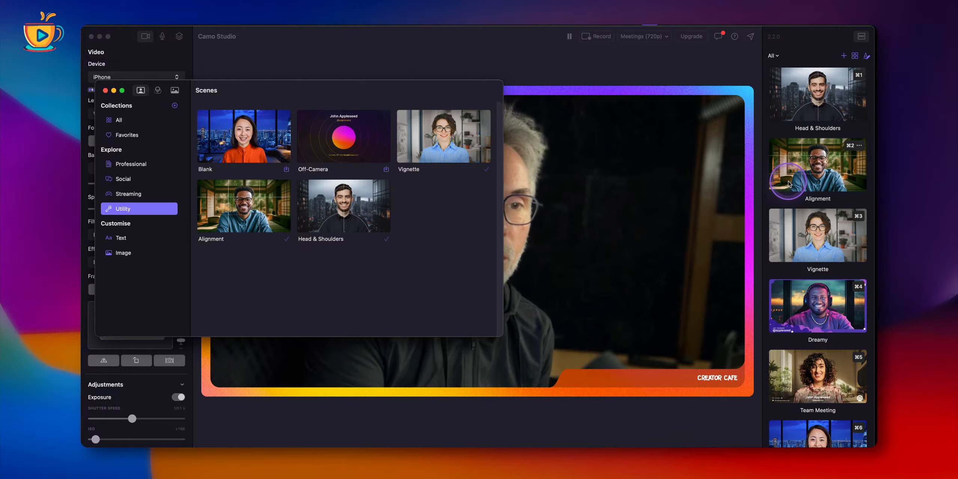
{"action": "left_click", "coordinate": [678, 67]}
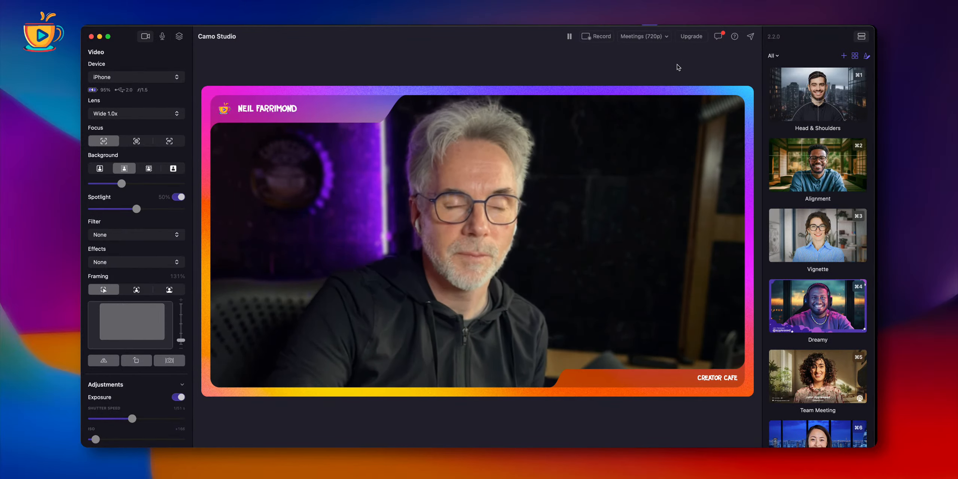
- Preview the Alignment, Head & Shoulders and Vignette scenes on the camera feed in turn
{"action": "left_click", "coordinate": [820, 159]}
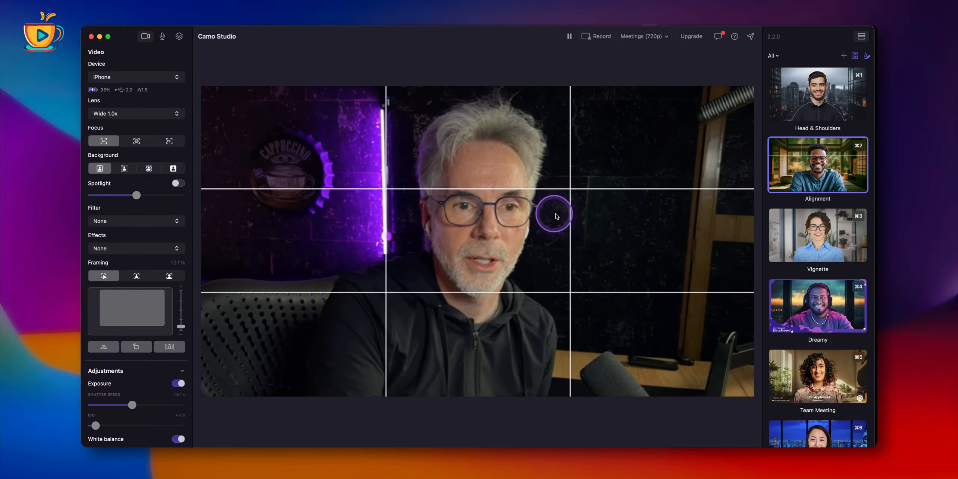
{"action": "left_click", "coordinate": [822, 108]}
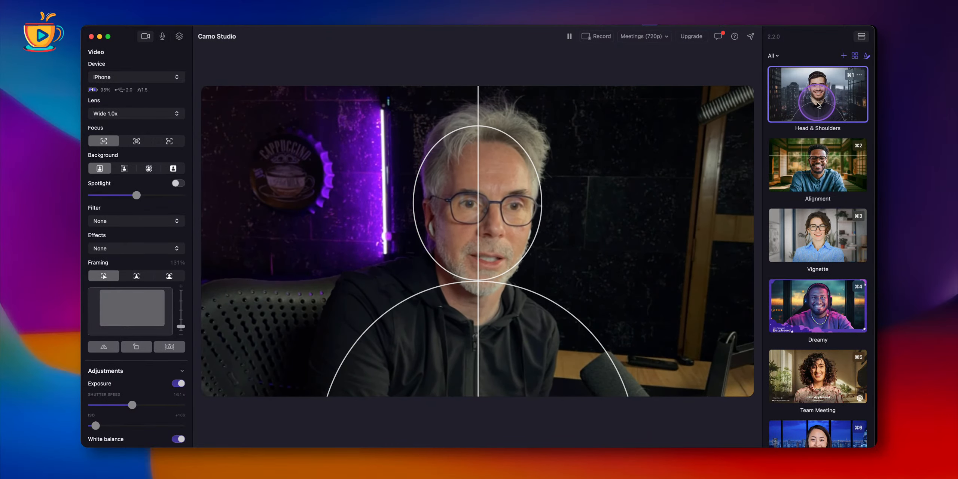
{"action": "left_click", "coordinate": [831, 242]}
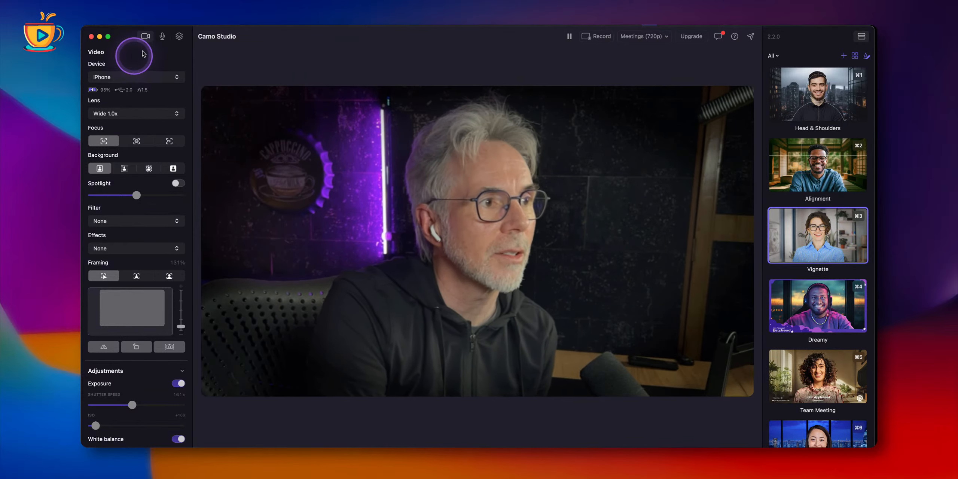
- Examine the properties of the Vignette scene's Image, iPhone and Background layers
{"action": "left_click", "coordinate": [179, 38]}
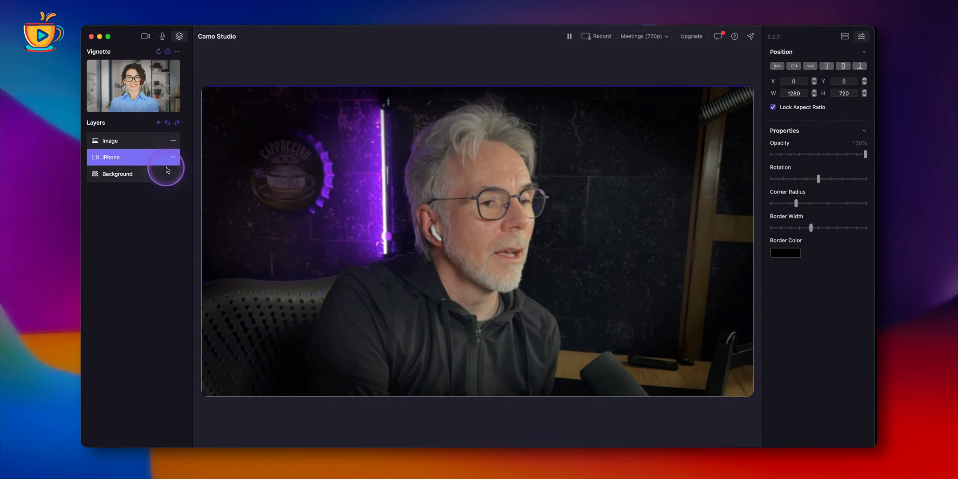
{"action": "left_click", "coordinate": [143, 143]}
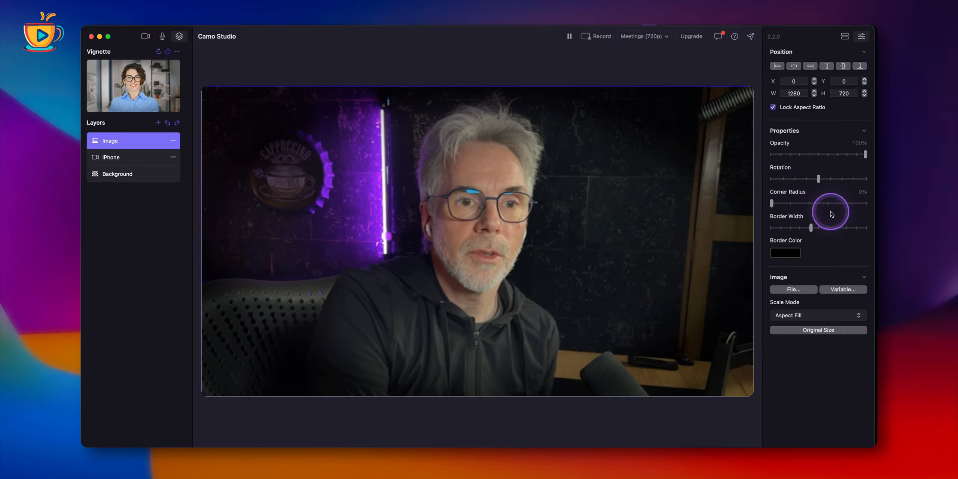
{"action": "left_click", "coordinate": [136, 158]}
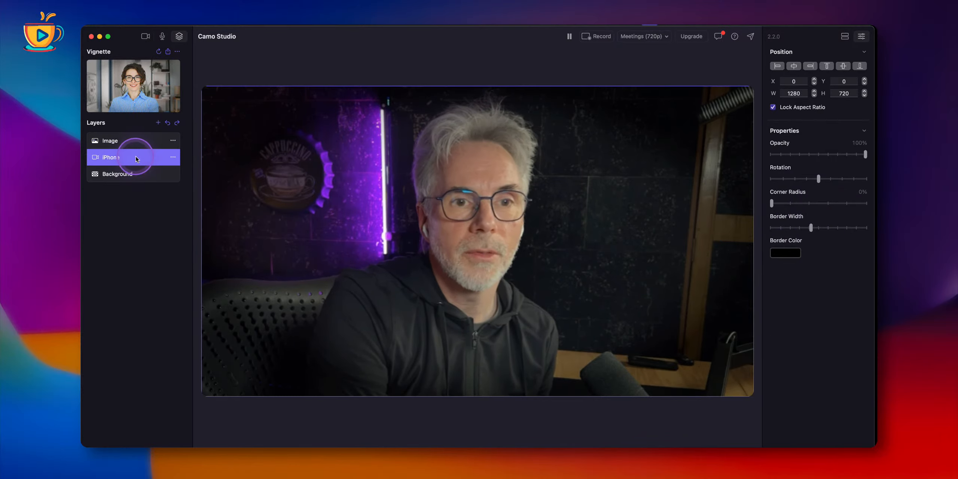
{"action": "left_click", "coordinate": [135, 171]}
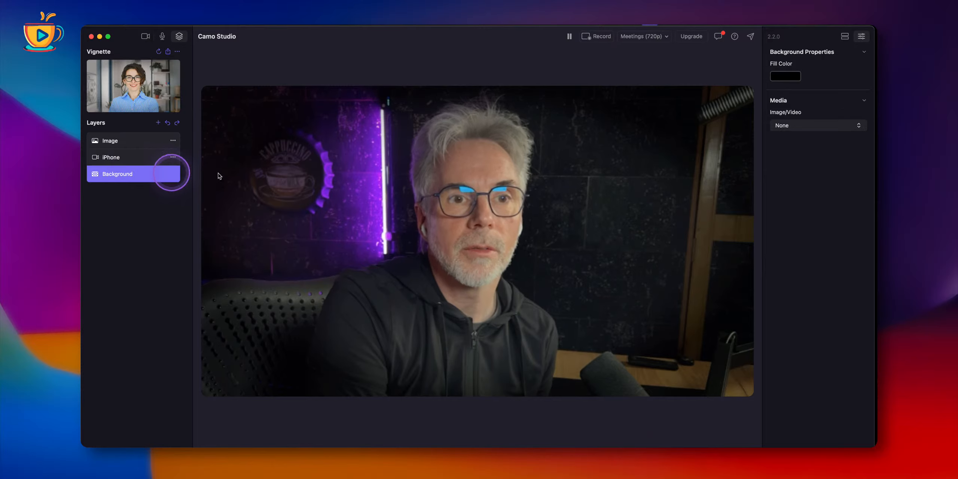
{"action": "left_click", "coordinate": [331, 170]}
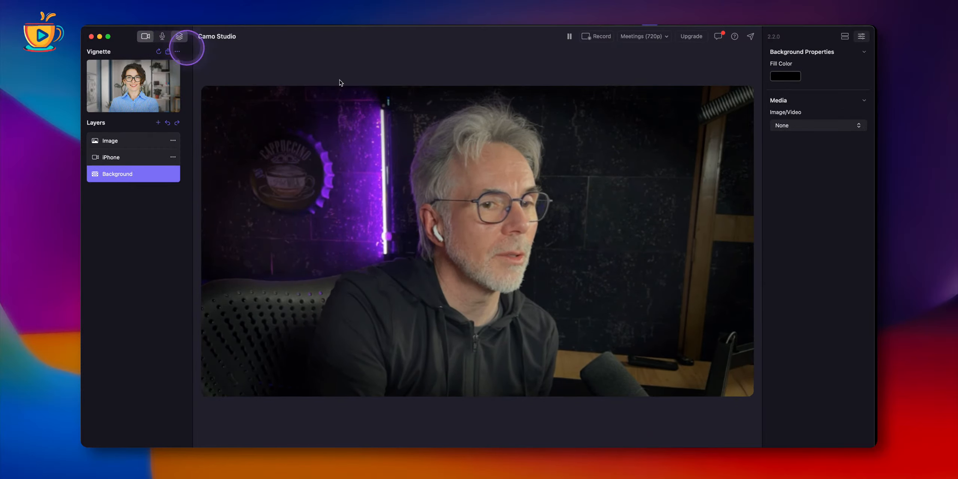
- Activate the Dreamy scene and display its layers
{"action": "left_click", "coordinate": [180, 37]}
{"action": "left_click", "coordinate": [833, 316]}
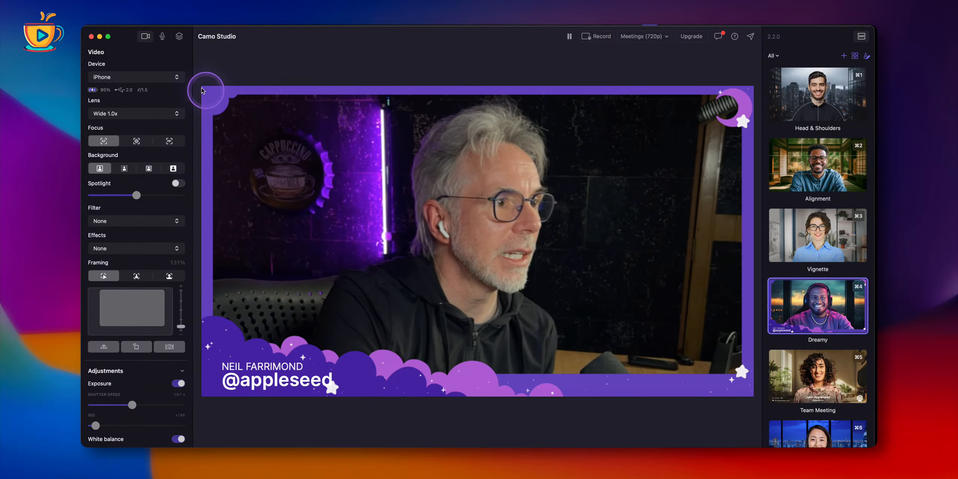
{"action": "left_click", "coordinate": [177, 39]}
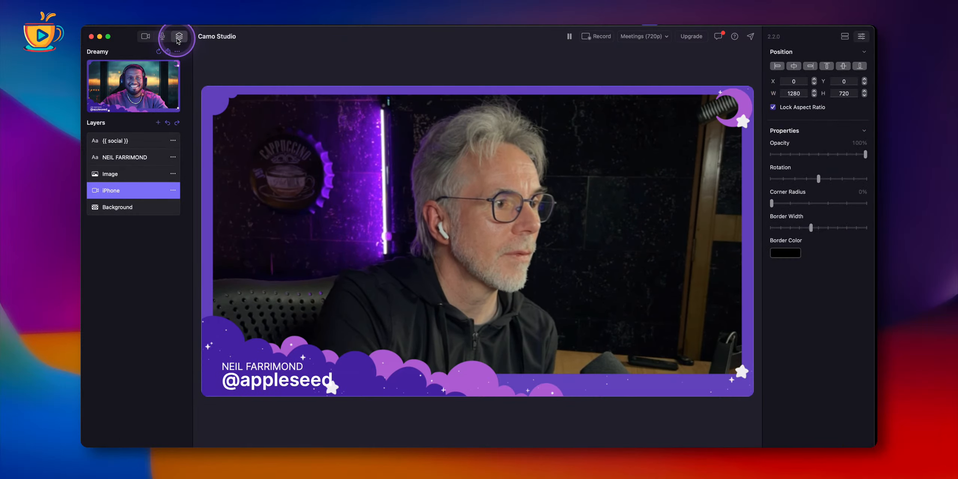
- Reposition the social handle text directly beneath the name on the canvas, at about X 51, Y 324
{"action": "left_click", "coordinate": [147, 142]}
{"action": "double_click", "coordinate": [302, 385]}
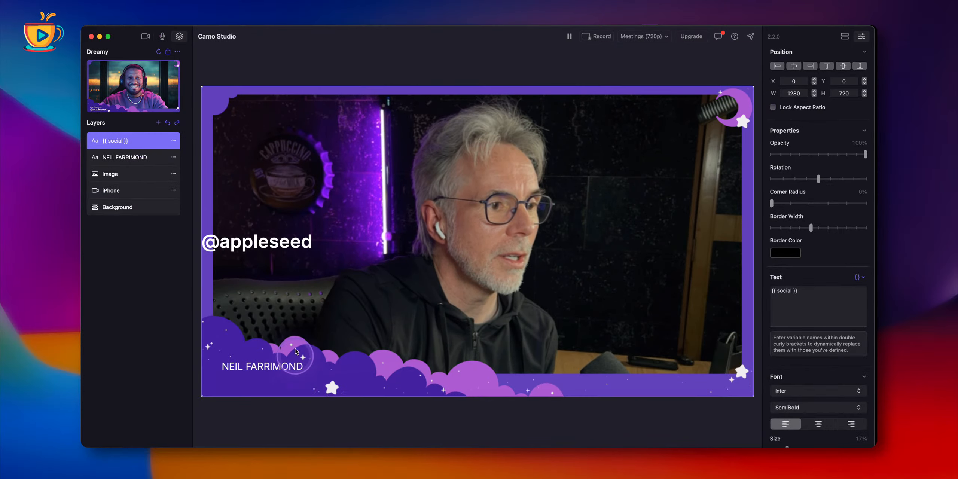
{"action": "left_click_drag", "start_coordinate": [284, 243], "coordinate": [301, 383]}
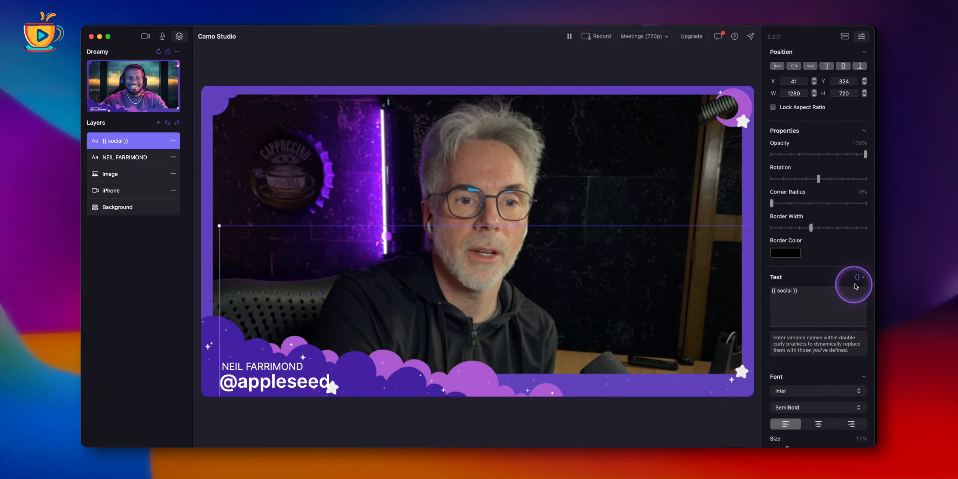
{"action": "left_click", "coordinate": [809, 291]}
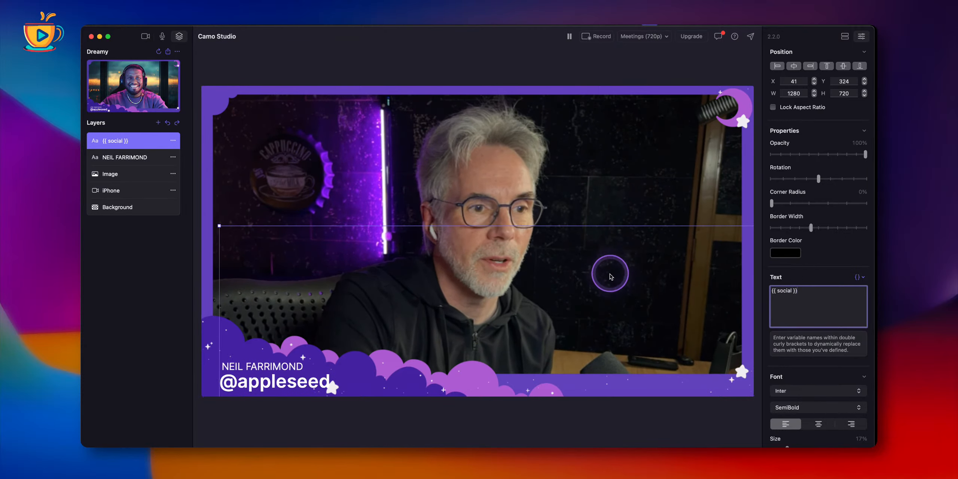
{"action": "mouse_move", "coordinate": [594, 279]}
{"action": "left_mouse_down"}
{"action": "mouse_move", "coordinate": [578, 224]}
{"action": "mouse_move", "coordinate": [573, 139]}
{"action": "mouse_move", "coordinate": [582, 249]}
{"action": "mouse_move", "coordinate": [595, 278]}
{"action": "left_mouse_up"}
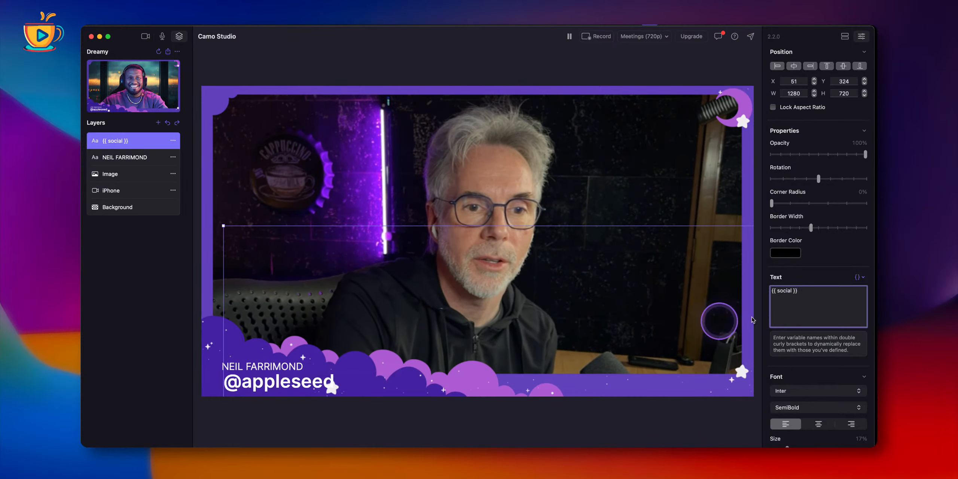
- Replace the social layer's text with MYSPACE and nudge it to about X 44, Y 328
{"action": "left_click_drag", "start_coordinate": [809, 297], "coordinate": [768, 295]}
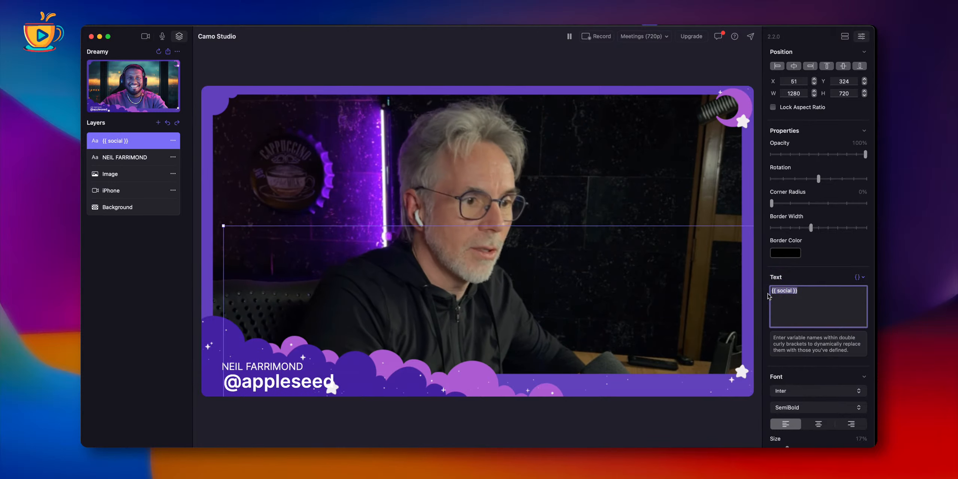
{"action": "type", "text": "M"}
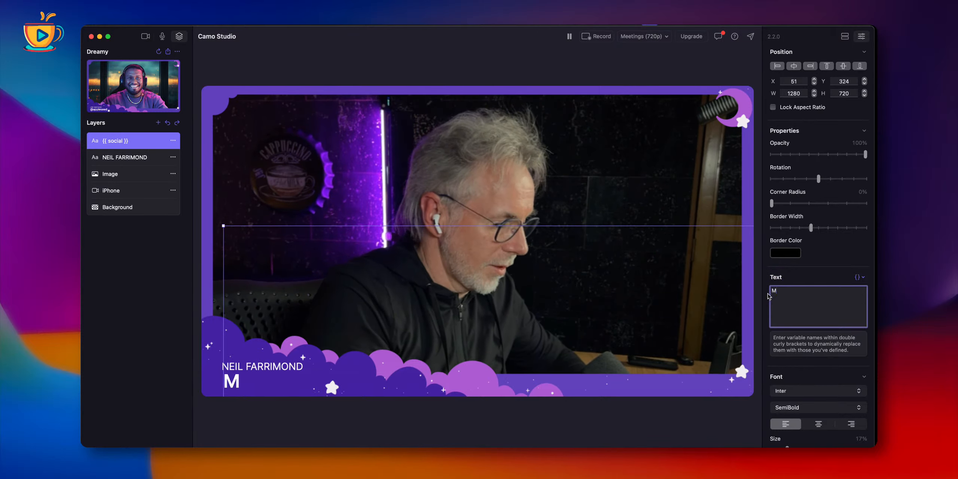
{"action": "type", "text": "YSPACE"}
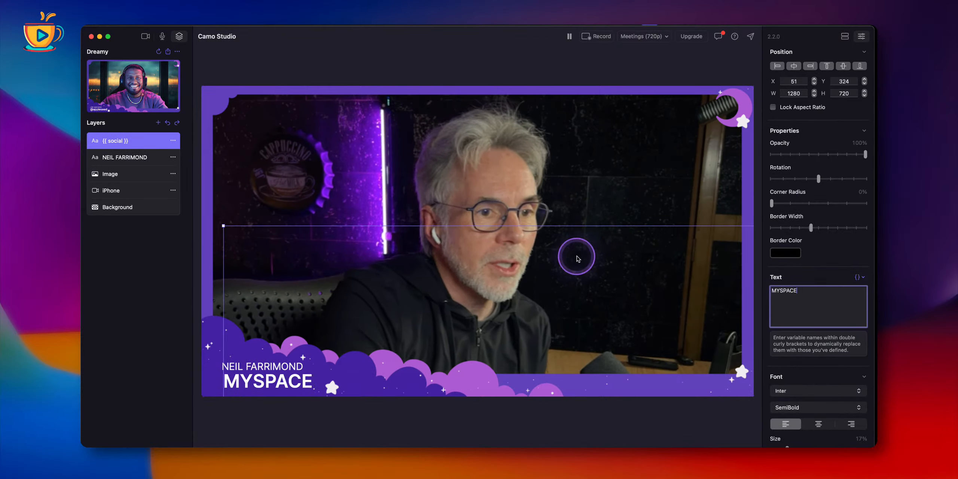
{"action": "left_click_drag", "start_coordinate": [577, 256], "coordinate": [574, 258]}
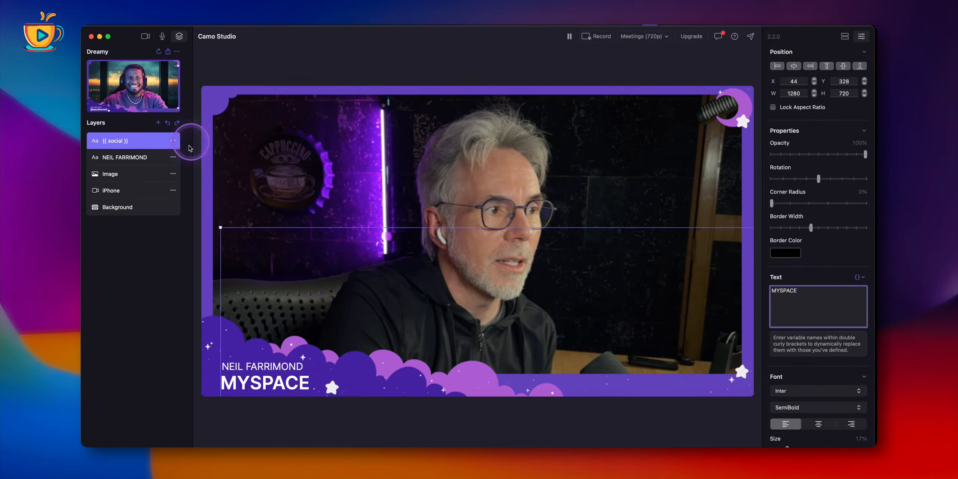
- Examine the properties of the name text, Image and iPhone layers, check the iPhone's video settings, and return to the layers
{"action": "left_click", "coordinate": [145, 158]}
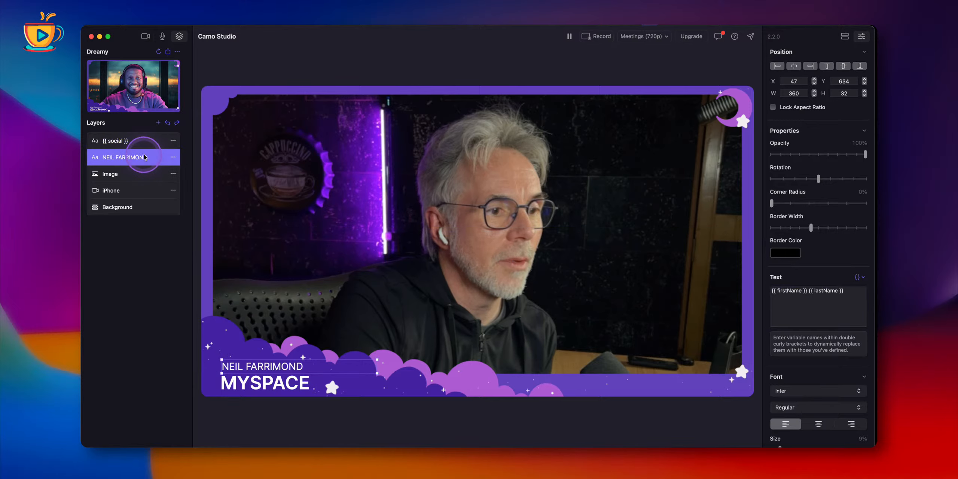
{"action": "left_click", "coordinate": [122, 174]}
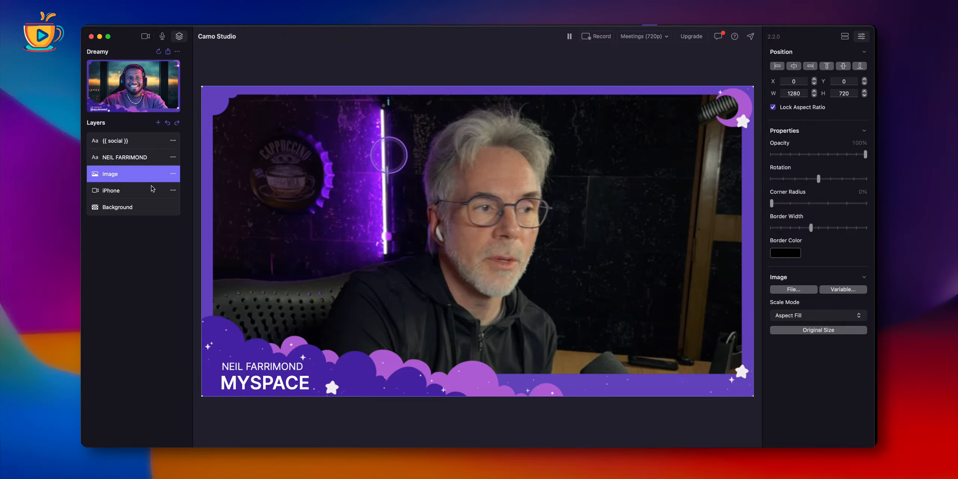
{"action": "left_click", "coordinate": [124, 191]}
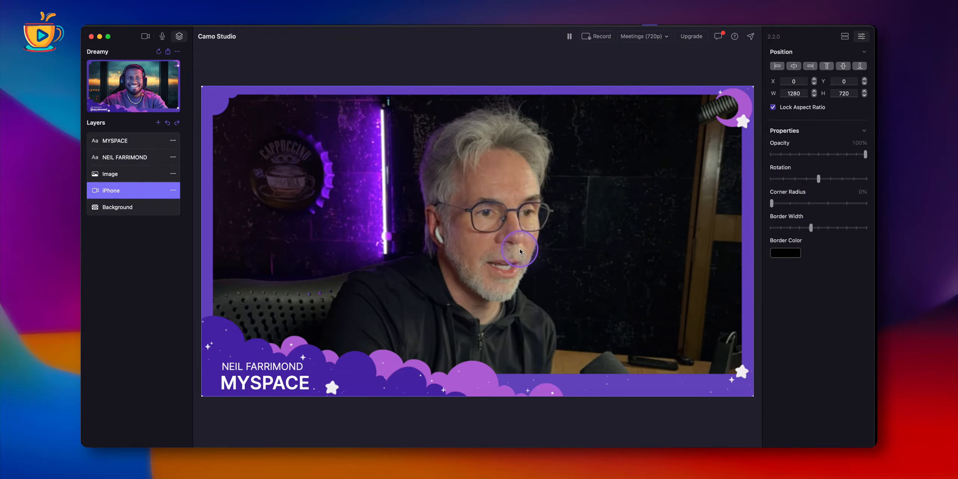
{"action": "left_click", "coordinate": [146, 37]}
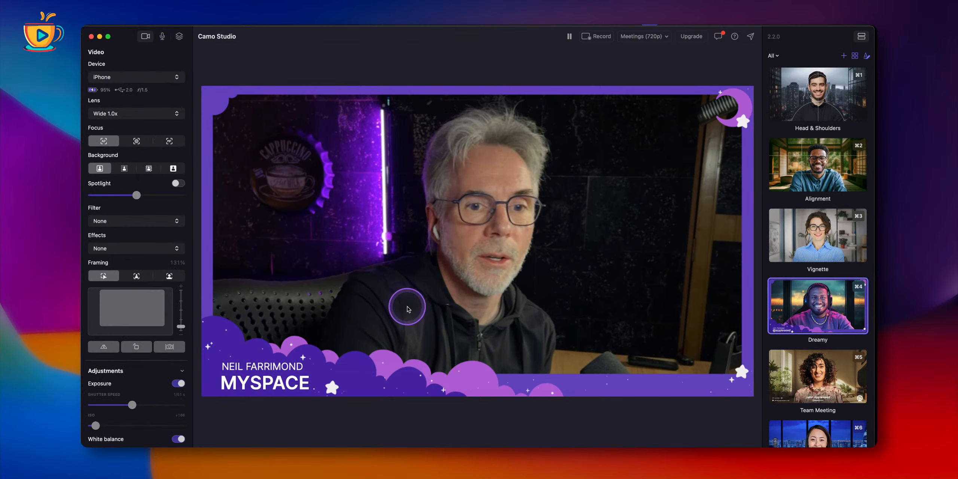
{"action": "left_click", "coordinate": [179, 37]}
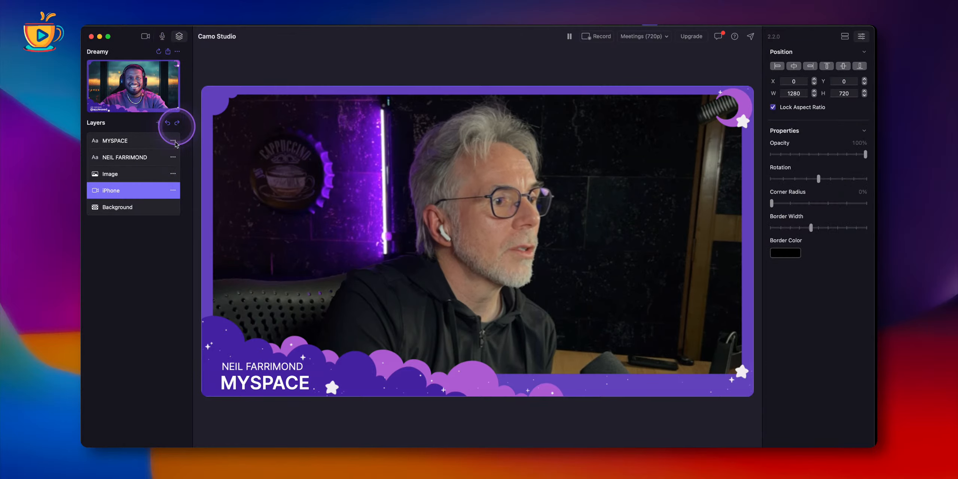
- Try out a circle shape layer on the camera feed at about X 338, Y 186, and delete it
{"action": "left_click", "coordinate": [159, 123]}
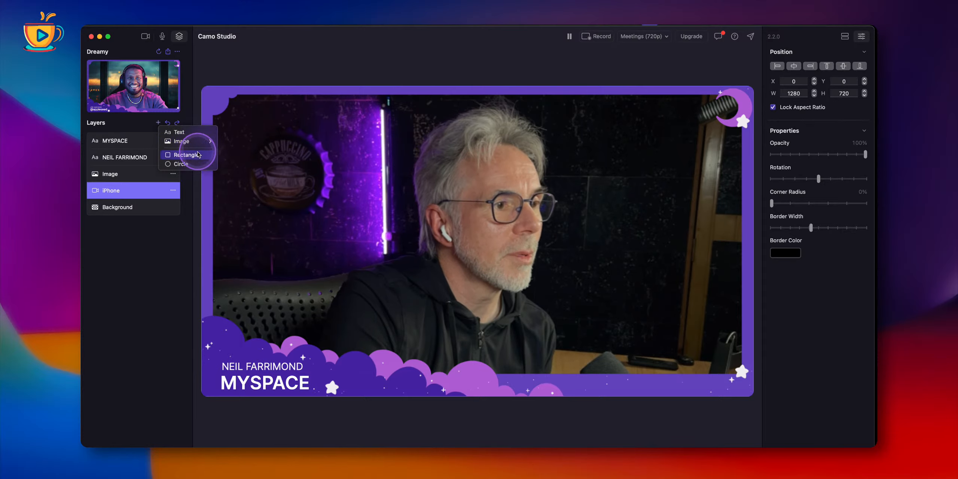
{"action": "left_click", "coordinate": [181, 164]}
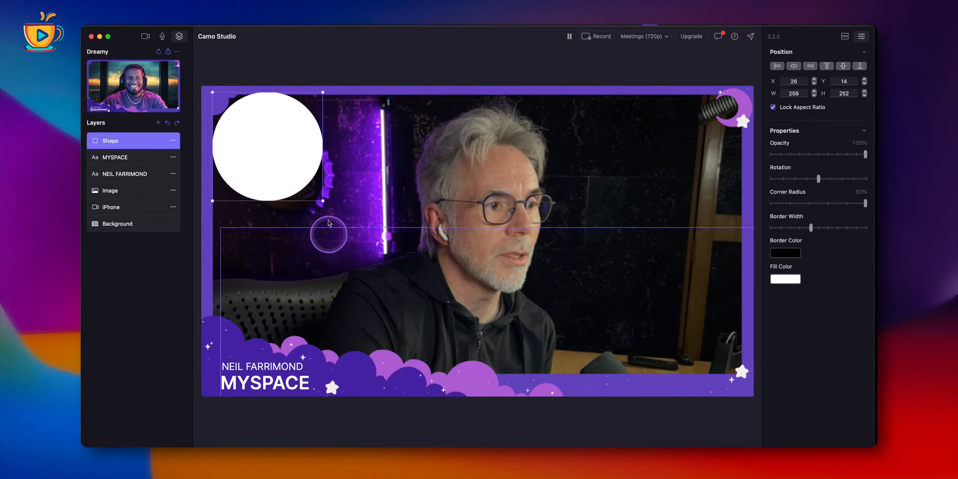
{"action": "left_click_drag", "start_coordinate": [288, 144], "coordinate": [423, 218]}
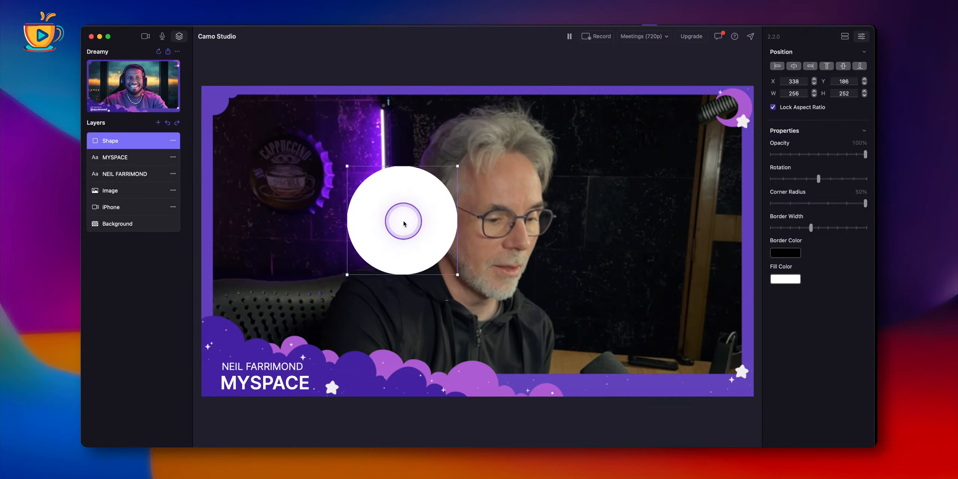
{"action": "key", "text": "BackSpace"}
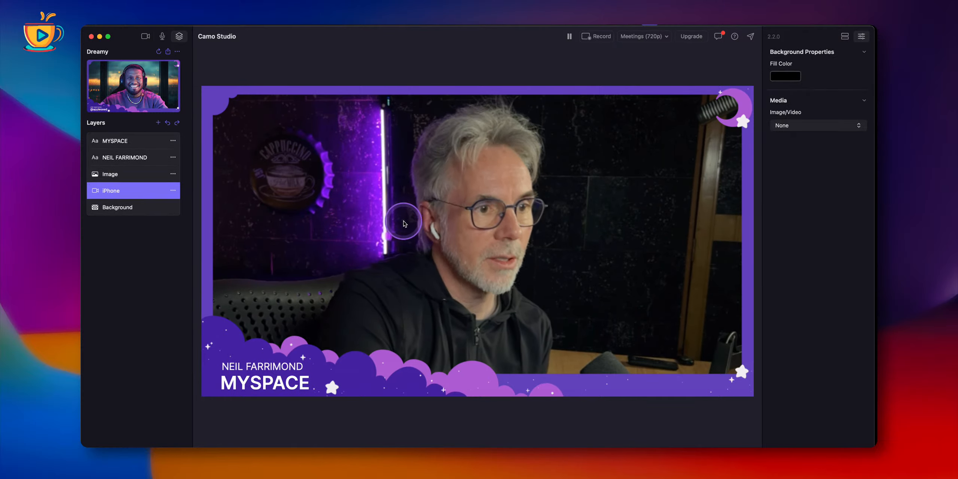
{"action": "left_click", "coordinate": [159, 123]}
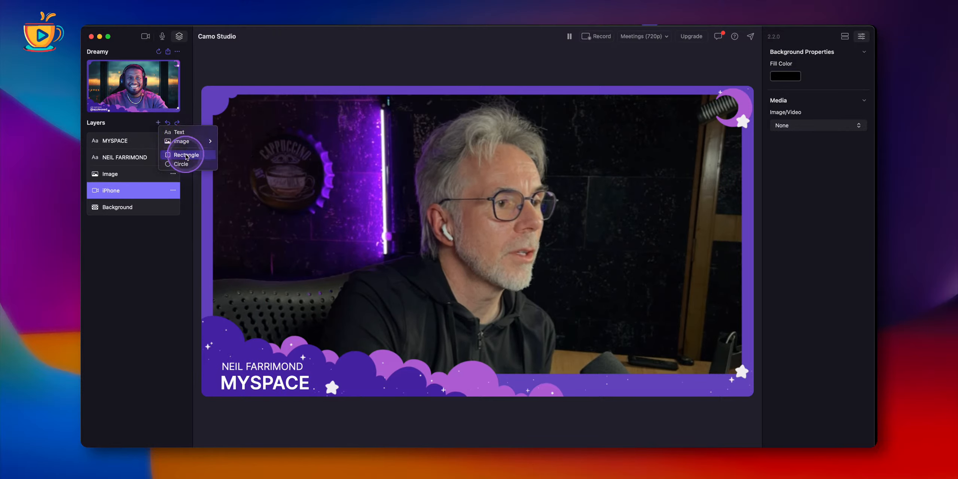
{"action": "left_click", "coordinate": [464, 191]}
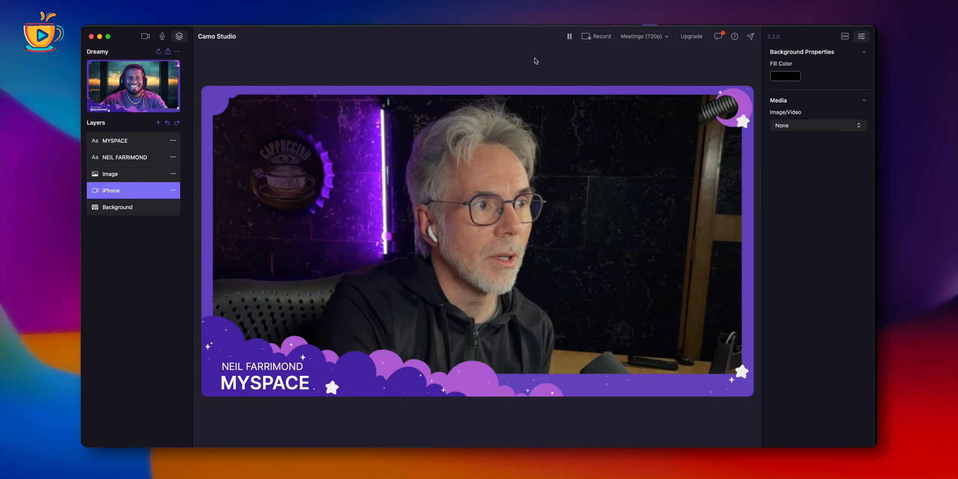
- Review the resolution and frame-rate profiles in the profile manager and the output profile list, keeping the current profile
{"action": "left_click", "coordinate": [214, 20]}
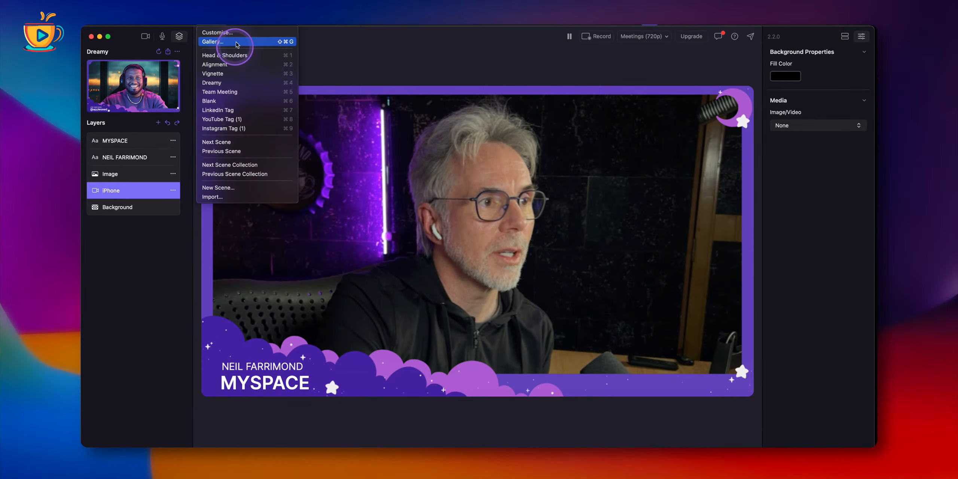
{"action": "mouse_move", "coordinate": [244, 16]}
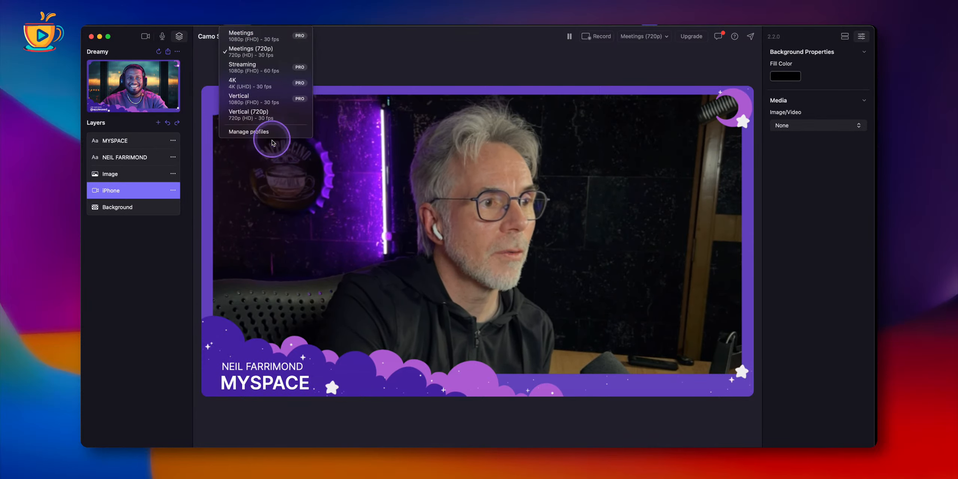
{"action": "left_click", "coordinate": [262, 132]}
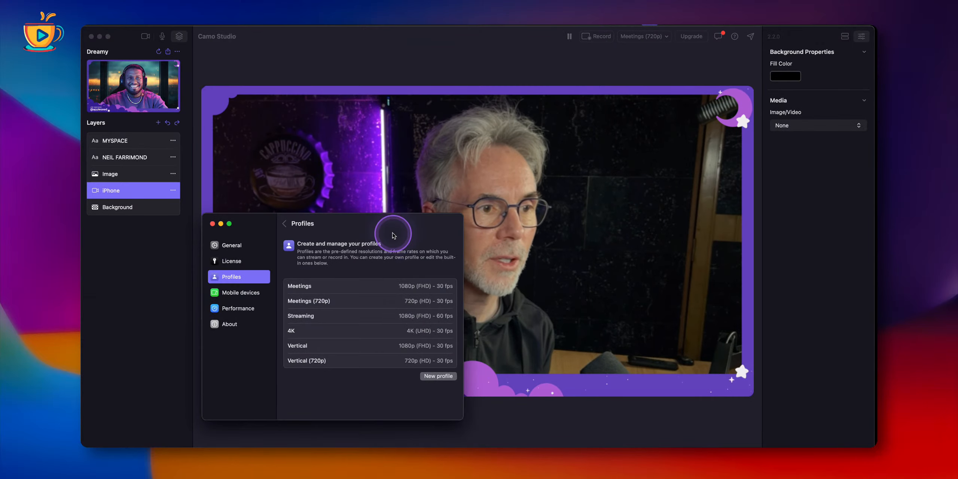
{"action": "left_click_drag", "start_coordinate": [394, 235], "coordinate": [402, 222]}
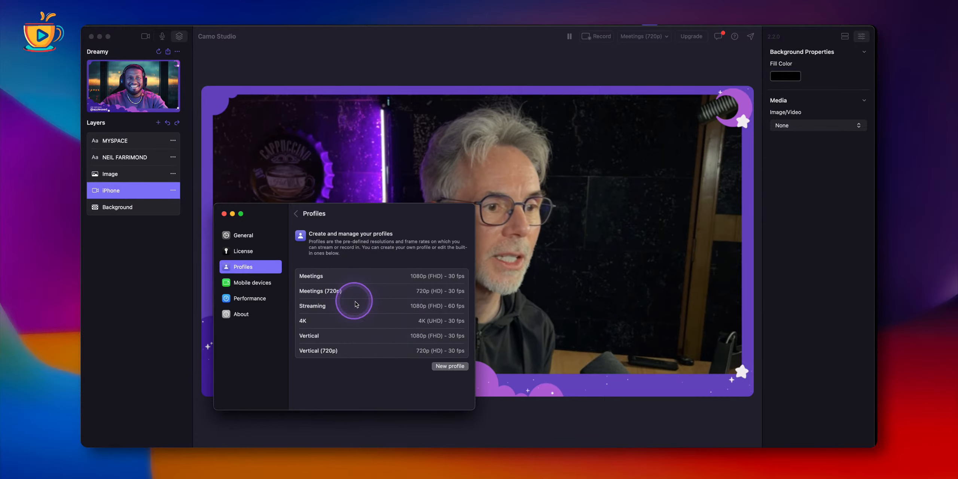
{"action": "left_click", "coordinate": [417, 324]}
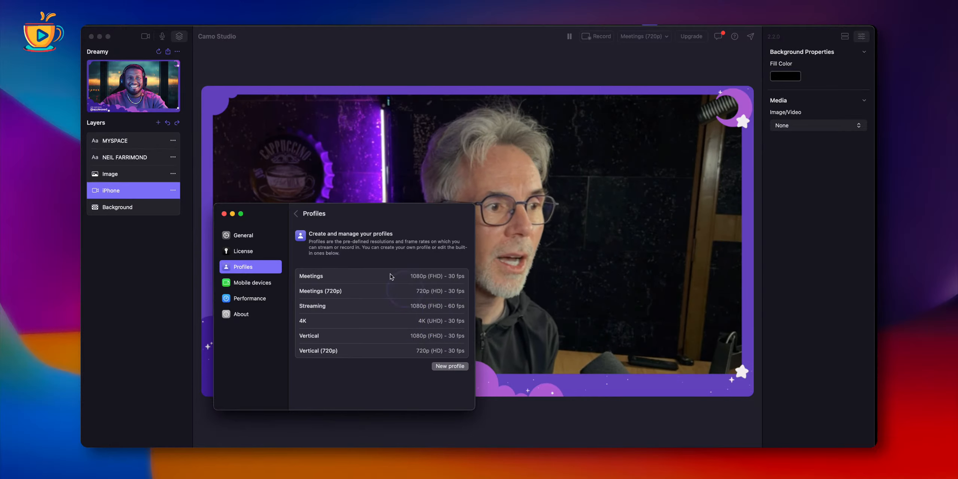
{"action": "left_click", "coordinate": [224, 214]}
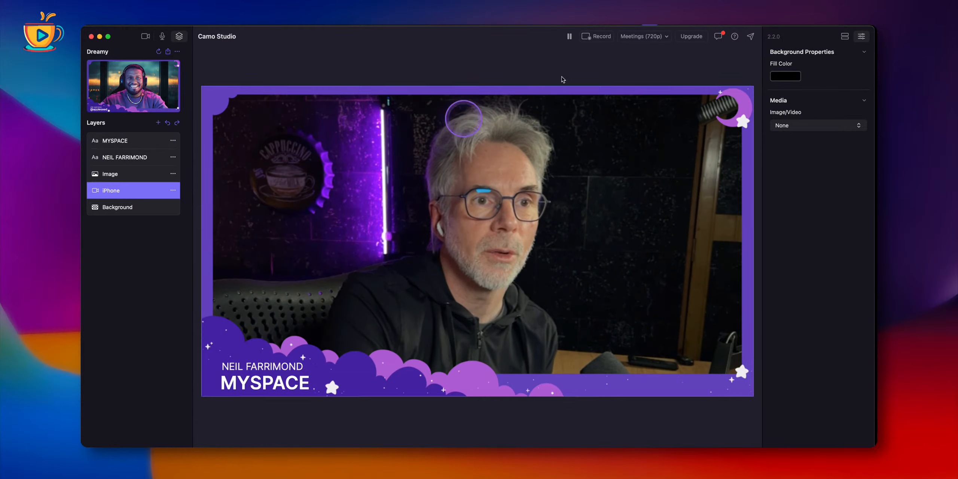
{"action": "left_click", "coordinate": [663, 37]}
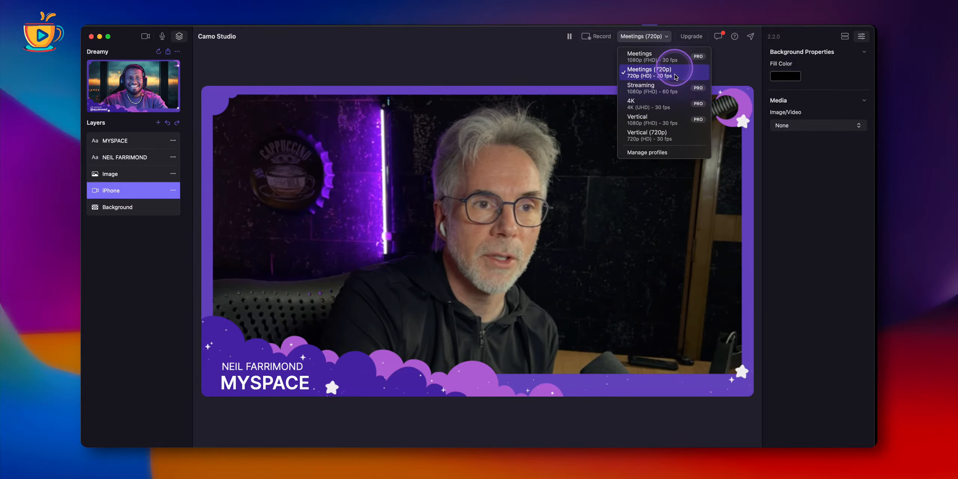
{"action": "left_click", "coordinate": [556, 74]}
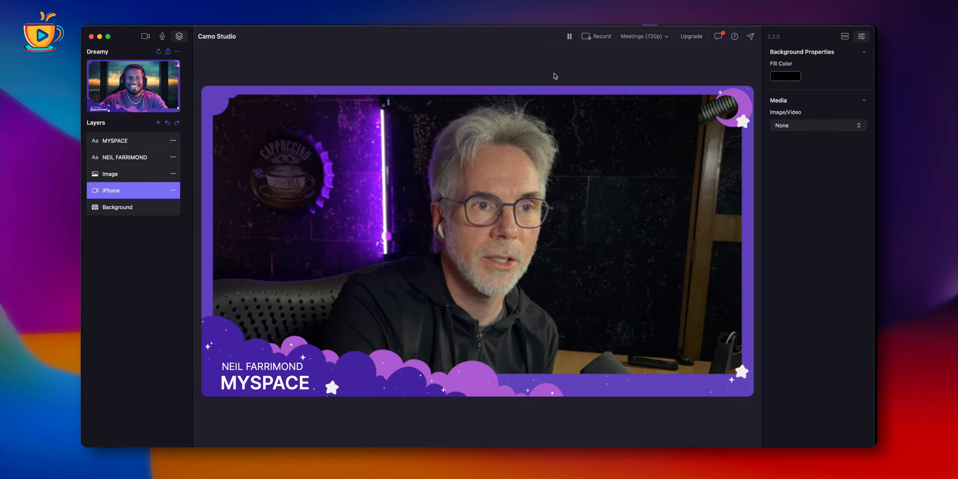
{"action": "left_click", "coordinate": [590, 66]}
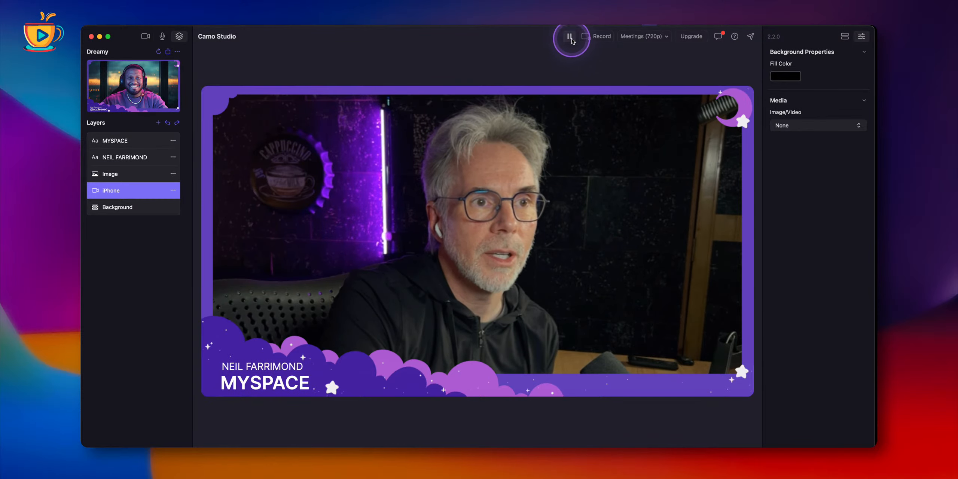
{"action": "left_click", "coordinate": [604, 37]}
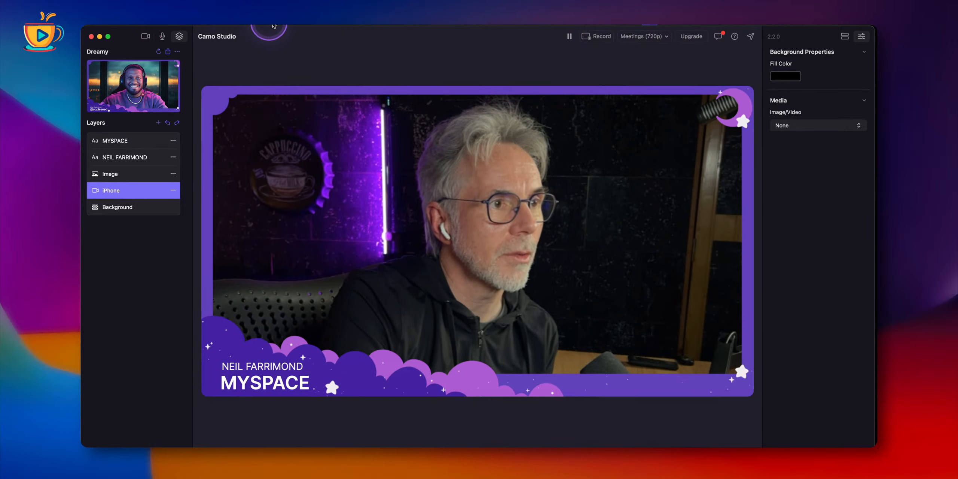
{"action": "left_click", "coordinate": [243, 25]}
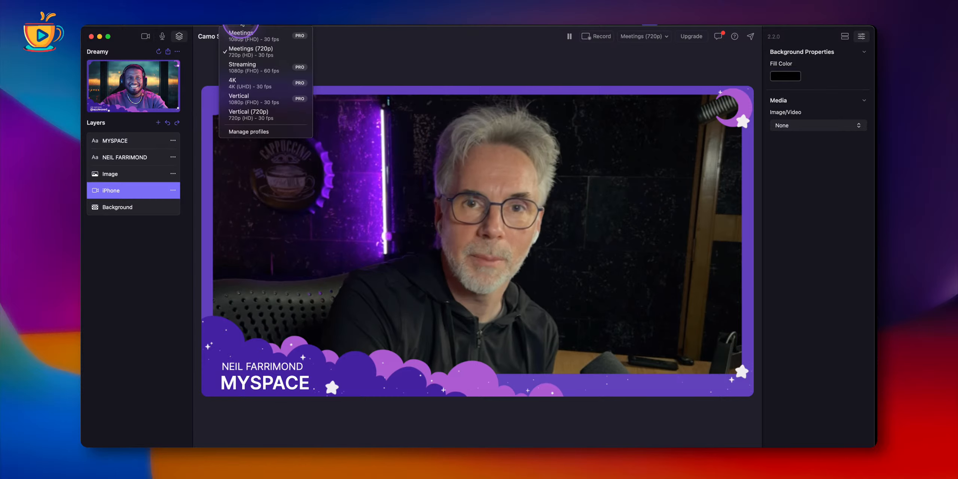
{"action": "mouse_move", "coordinate": [212, 25]}
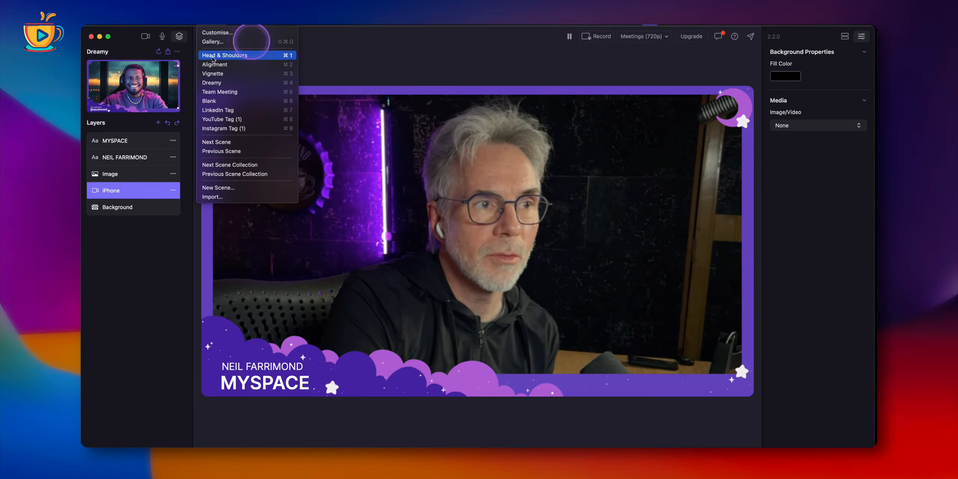
{"action": "left_click", "coordinate": [352, 60]}
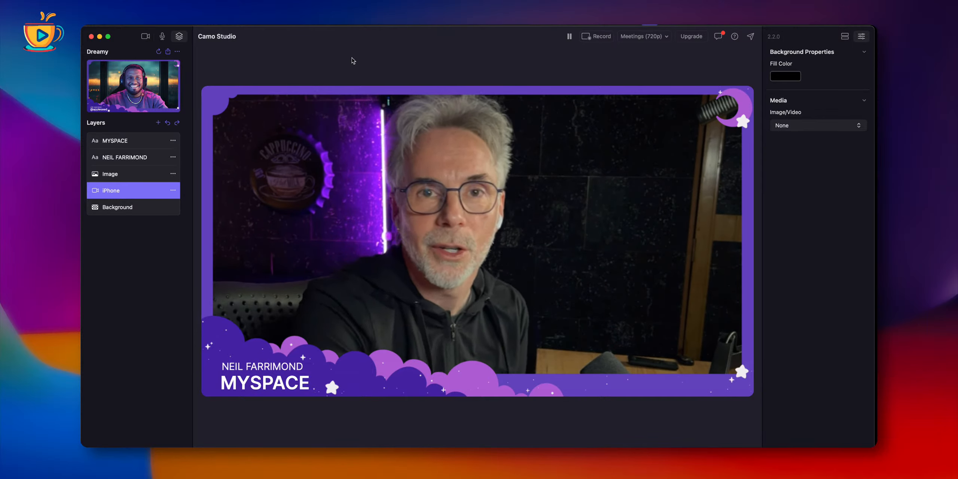
{"action": "left_click", "coordinate": [353, 59]}
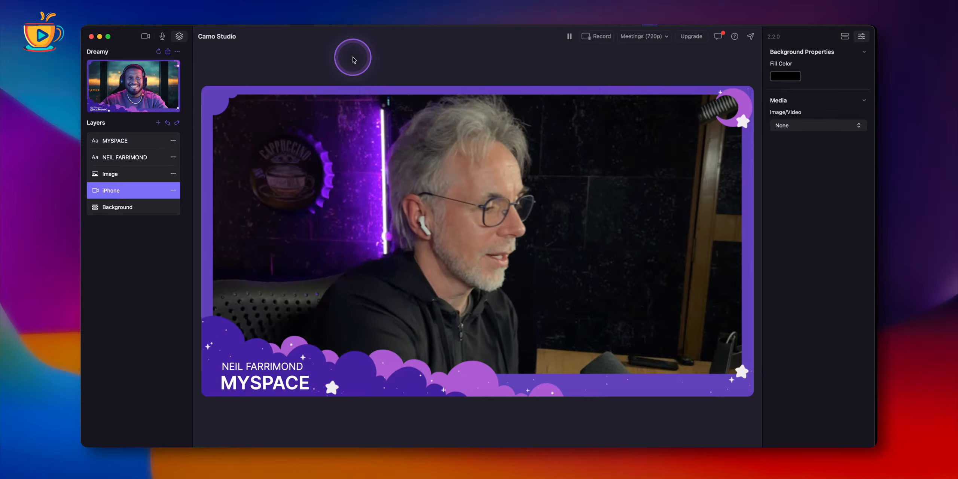